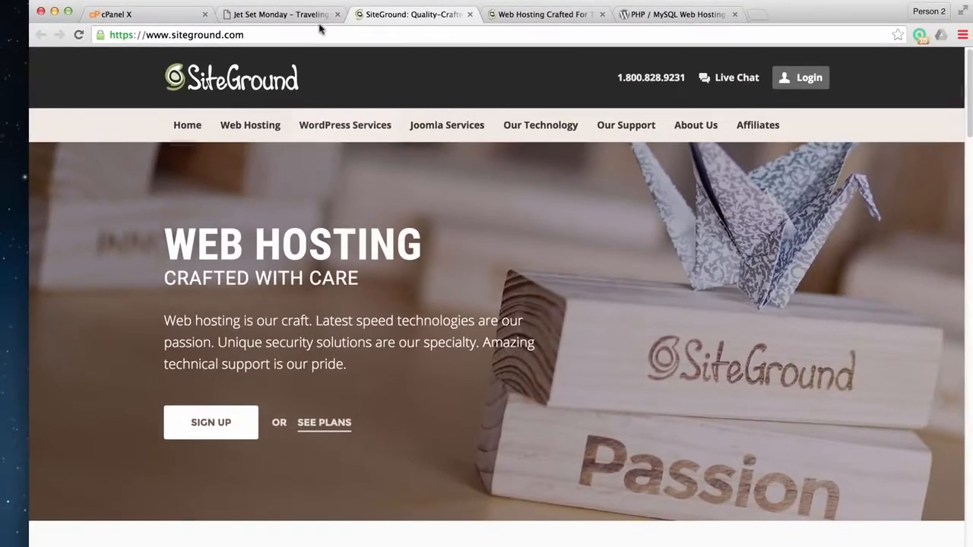
- Look over the Jet Set Monday sample site's home page and open its New York City category
click(416, 32)
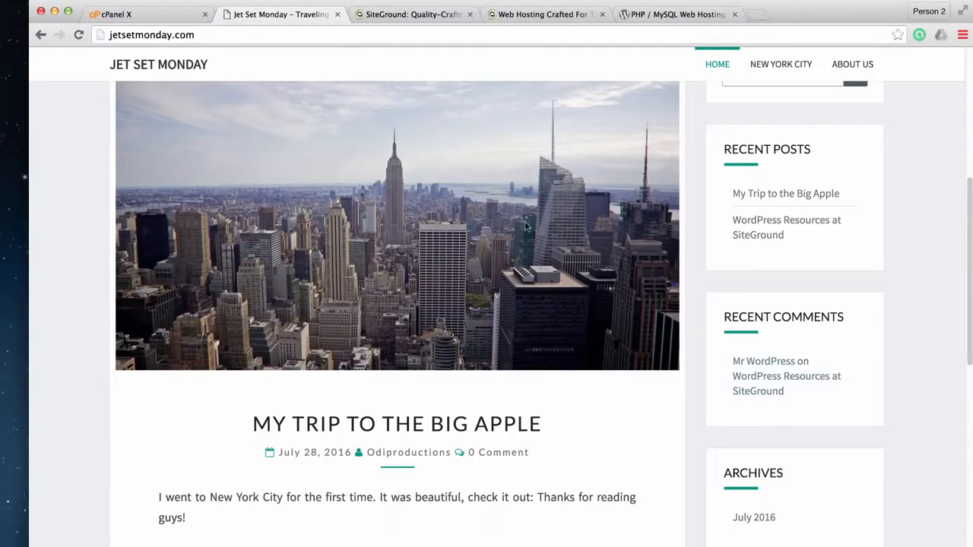
scroll(525, 226, up, 5)
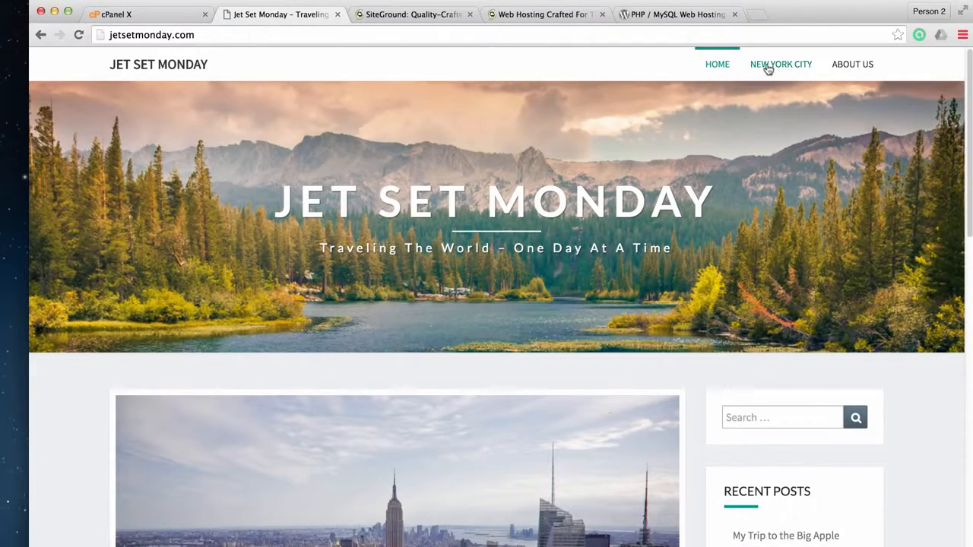
click(786, 65)
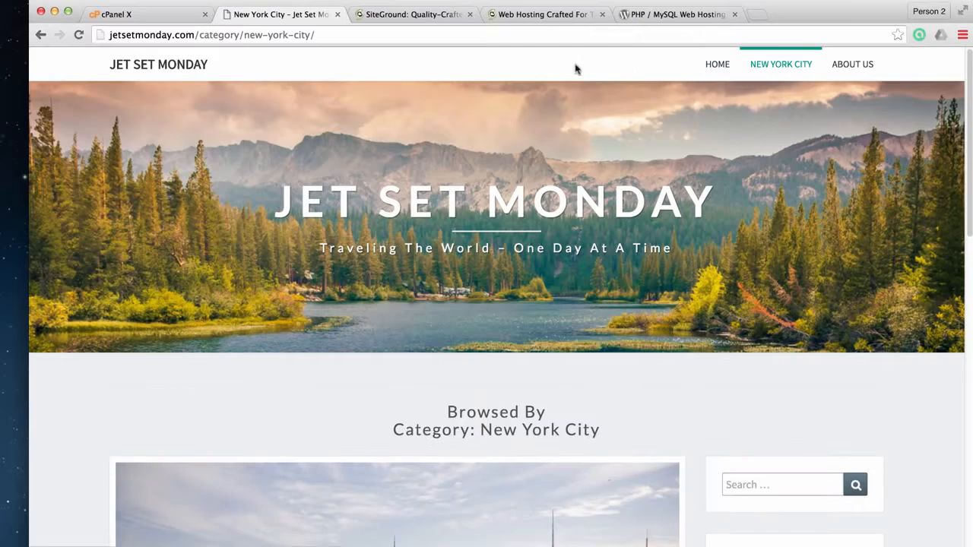
- View SiteGround's web hosting plans page and its overview of data centers, speed solutions and uptime
click(523, 14)
mouse_move(537, 119)
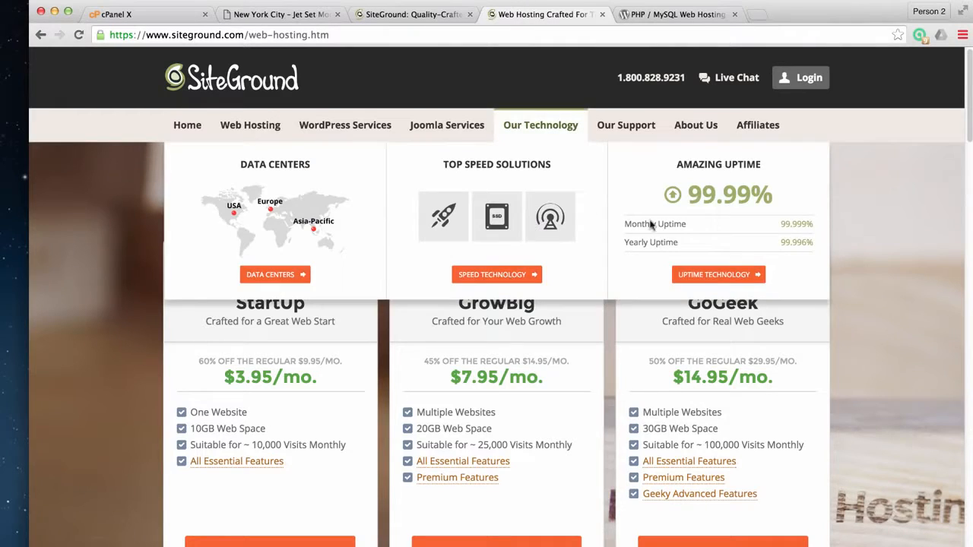
scroll(839, 220, down, 1)
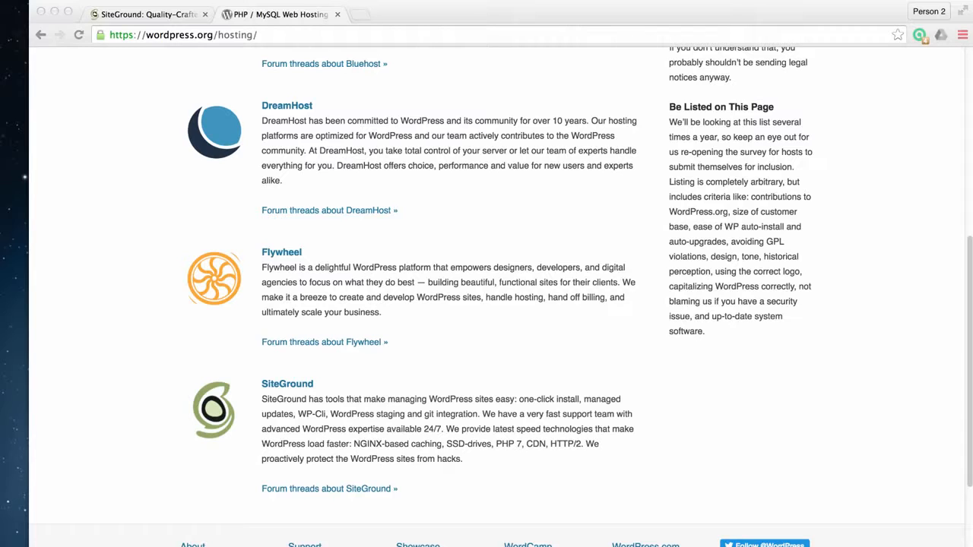
- Read through the web hosts recommended on the WordPress.org hosting page, including Bluehost, DreamHost, Flywheel and SiteGround
click(63, 325)
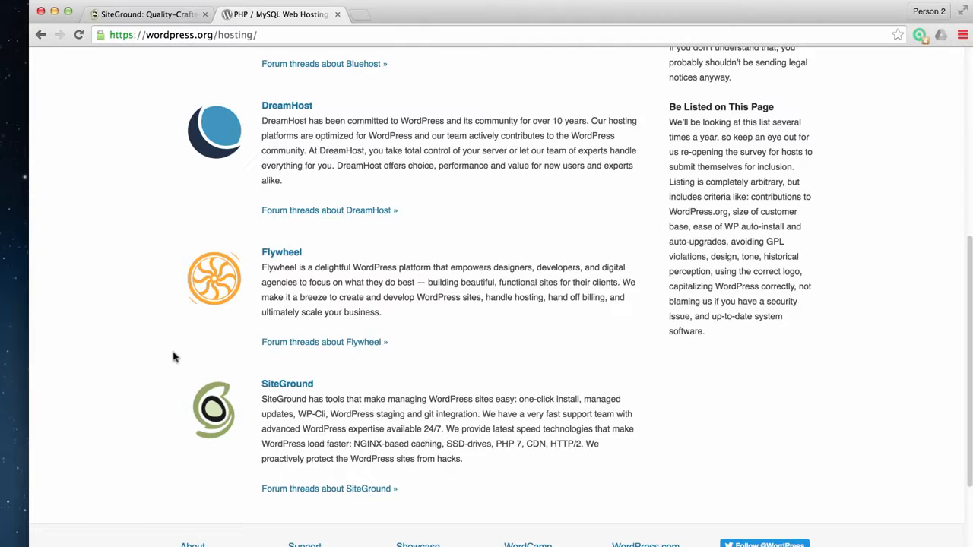
scroll(174, 357, up, 4)
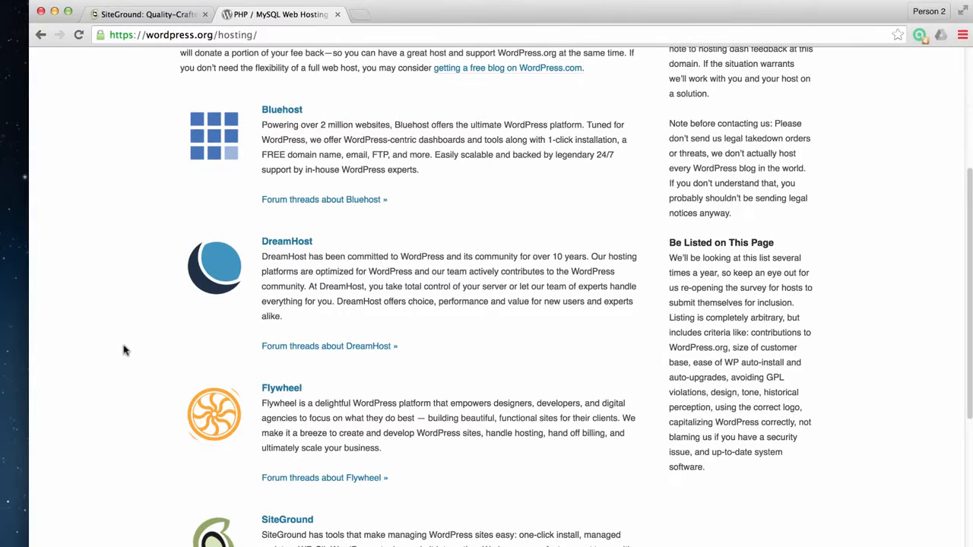
scroll(122, 346, down, 3)
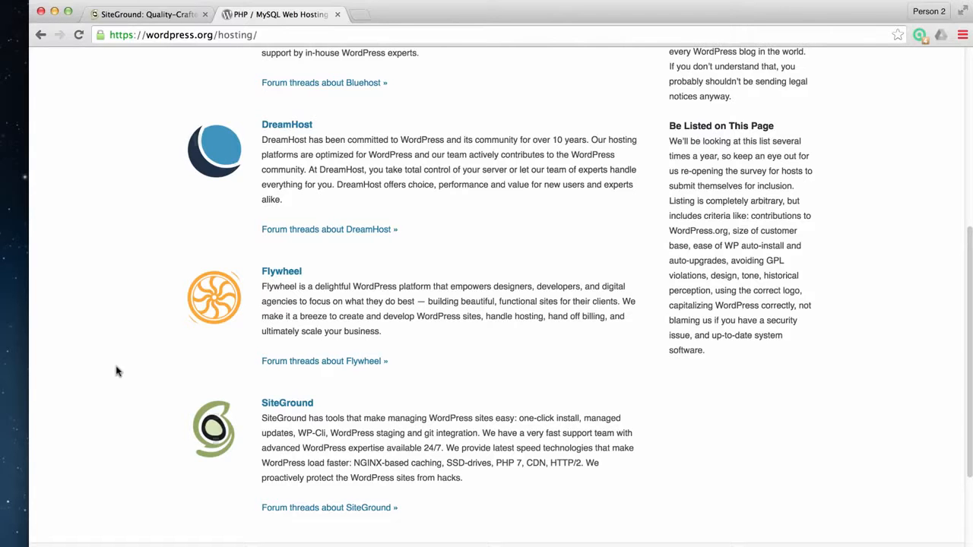
scroll(119, 332, up, 5)
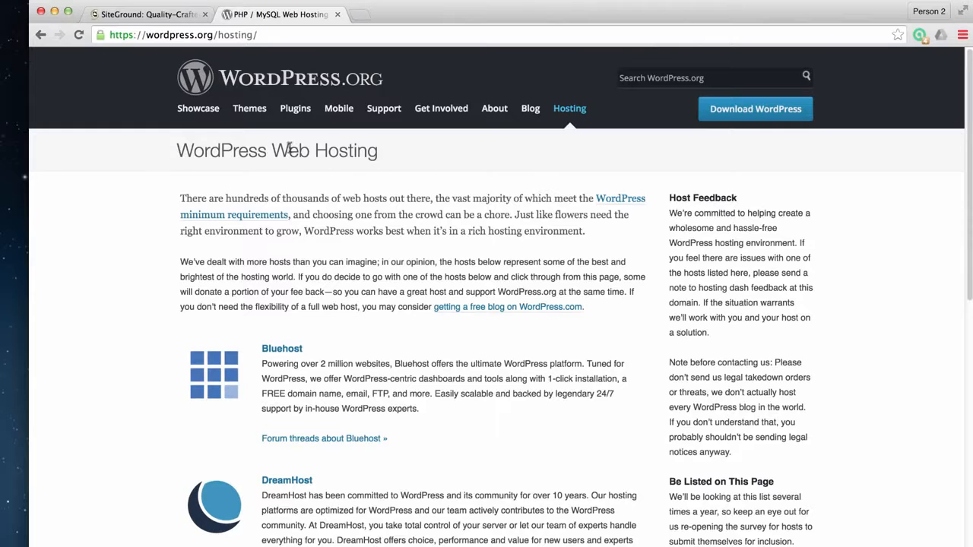
scroll(121, 346, down, 2)
scroll(126, 344, down, 4)
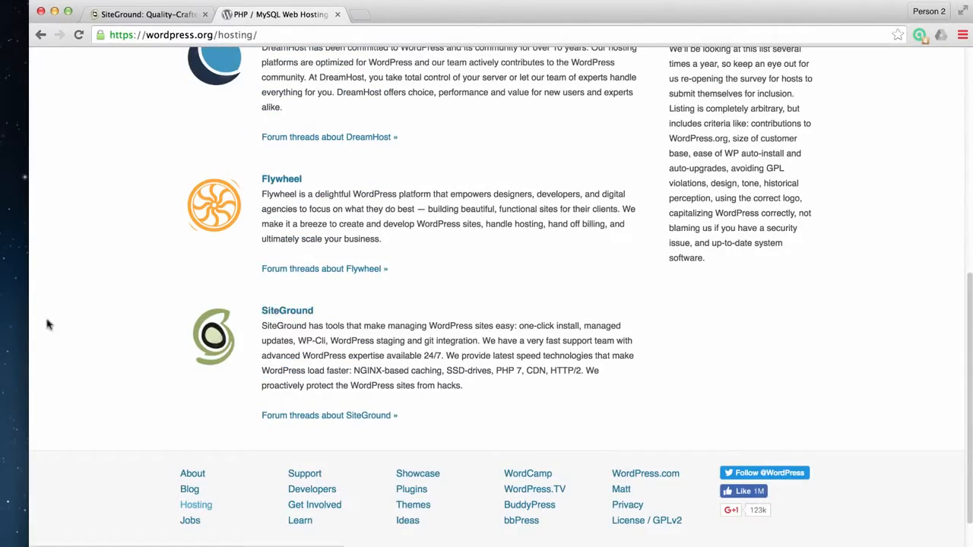
scroll(92, 328, up, 1)
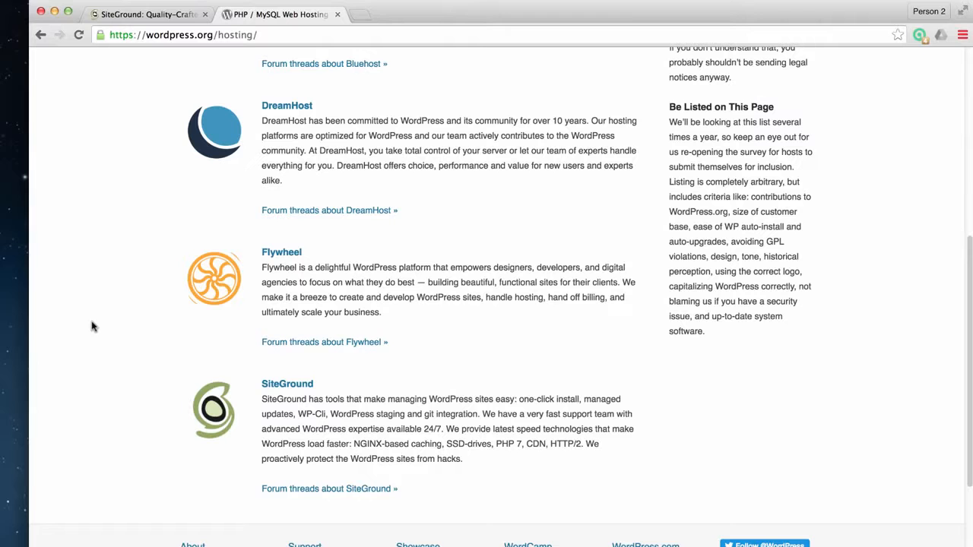
scroll(92, 327, up, 2)
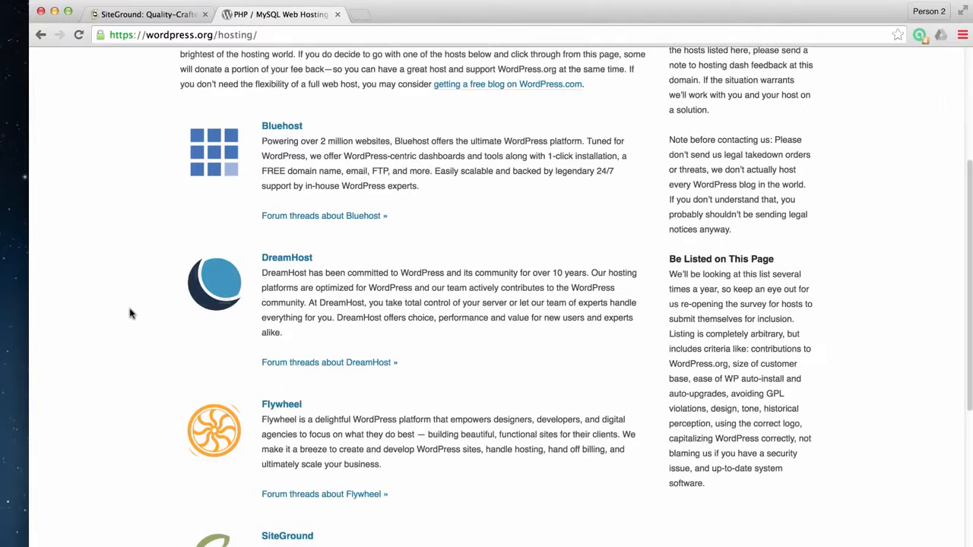
scroll(130, 313, down, 2)
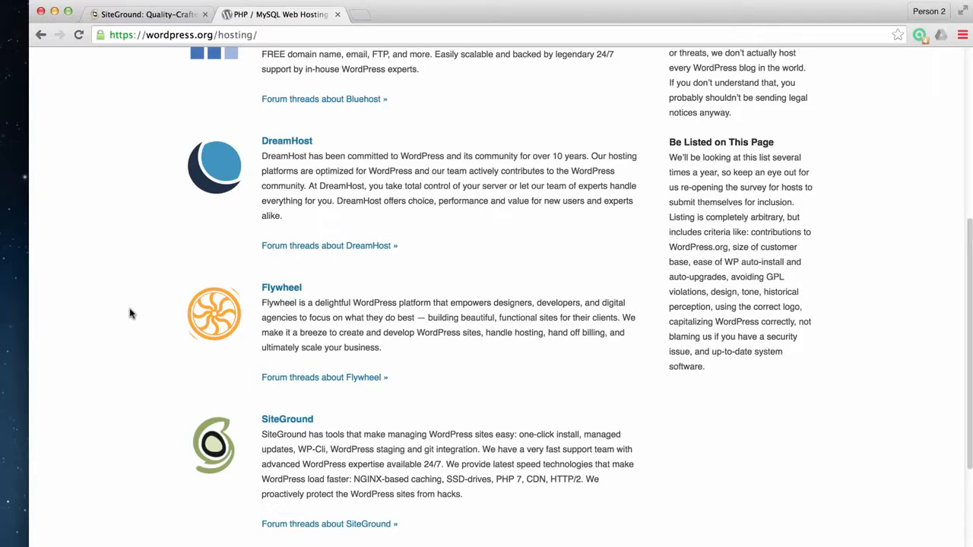
scroll(165, 315, up, 10)
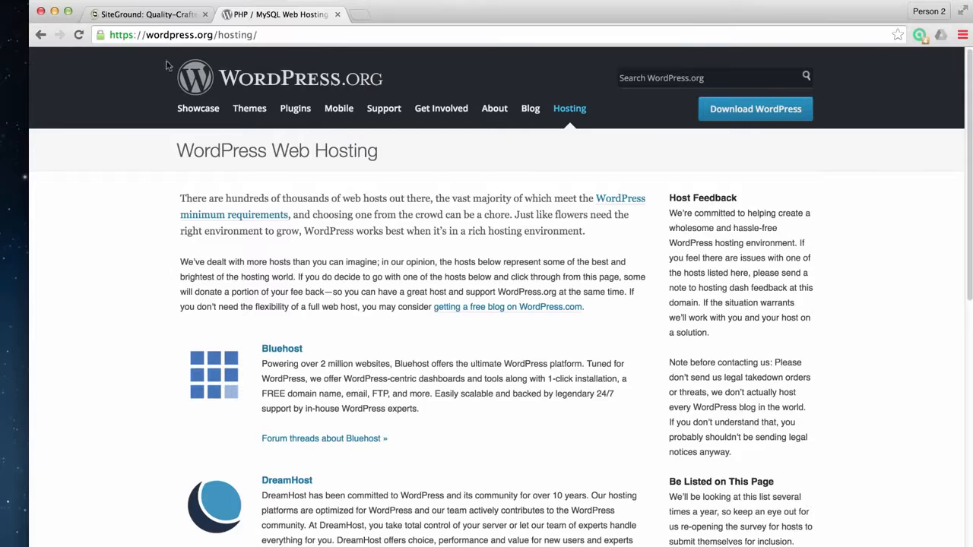
- Compare SiteGround's StartUp, GrowBig and GoGeek hosting plans and start an order for the GrowBig plan
click(148, 14)
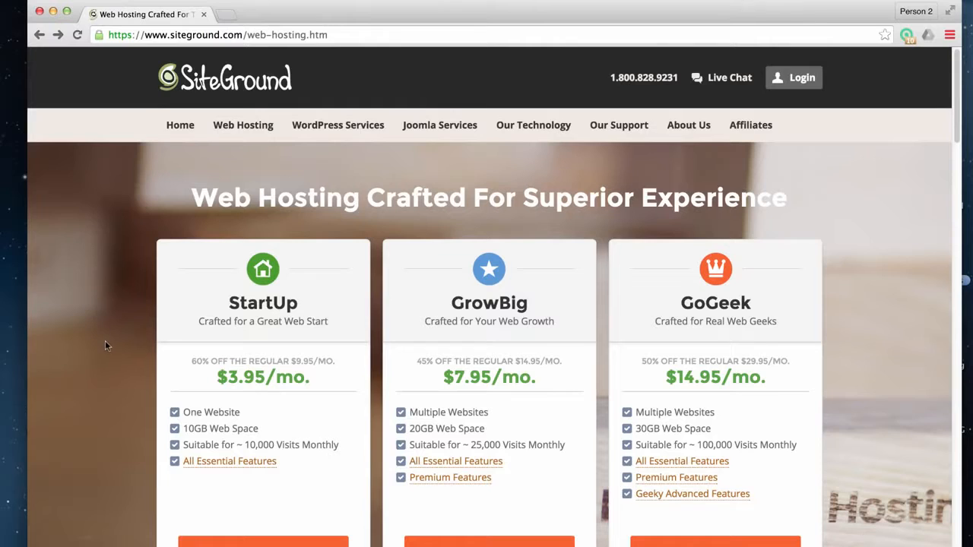
scroll(105, 341, down, 1)
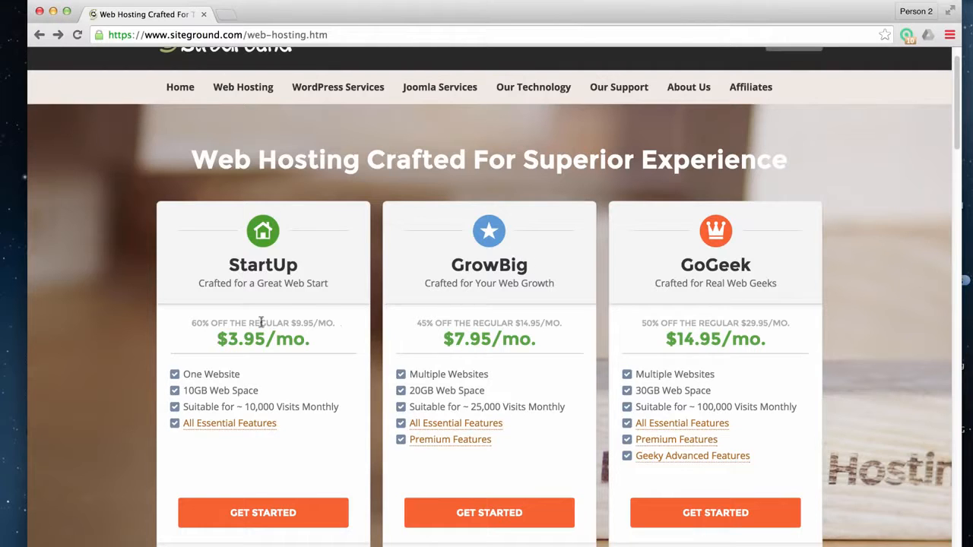
mouse_move(194, 326)
mouse_down()
mouse_move(340, 326)
mouse_move(192, 325)
mouse_up()
mouse_move(487, 440)
mouse_move(738, 454)
mouse_move(469, 440)
mouse_move(471, 423)
mouse_move(365, 87)
scroll(499, 389, down, 1)
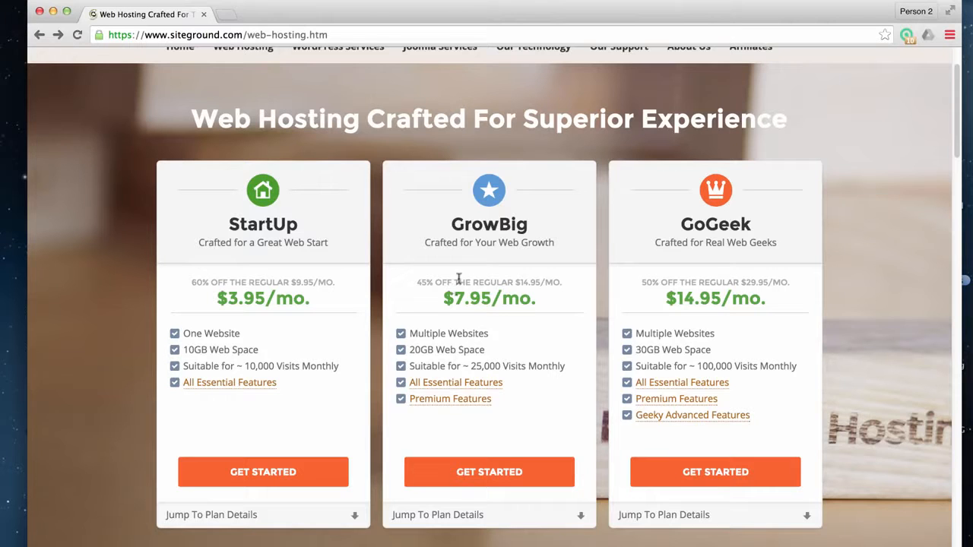
click(523, 477)
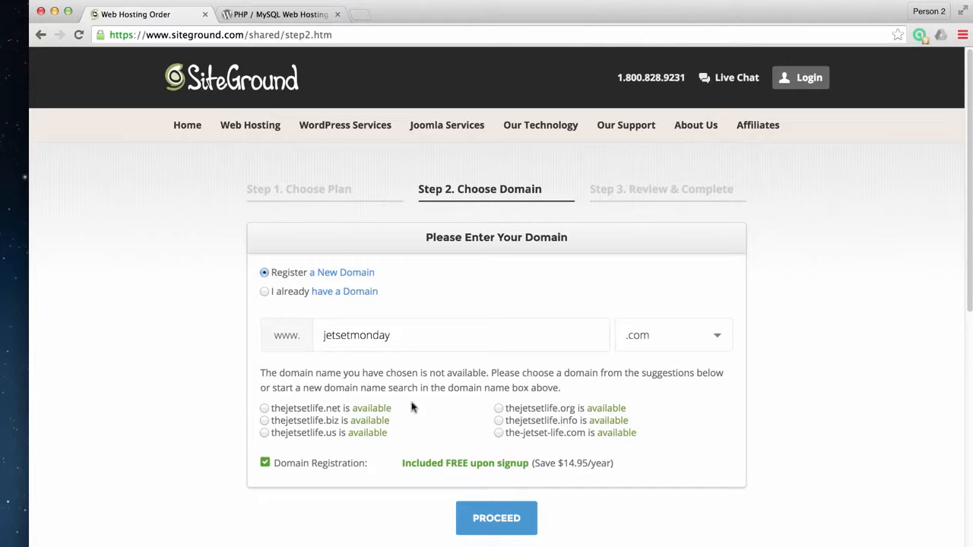
- Submit jetsetmonday.com as the new domain to register and review the order form down to the purchase information
click(493, 525)
click(496, 517)
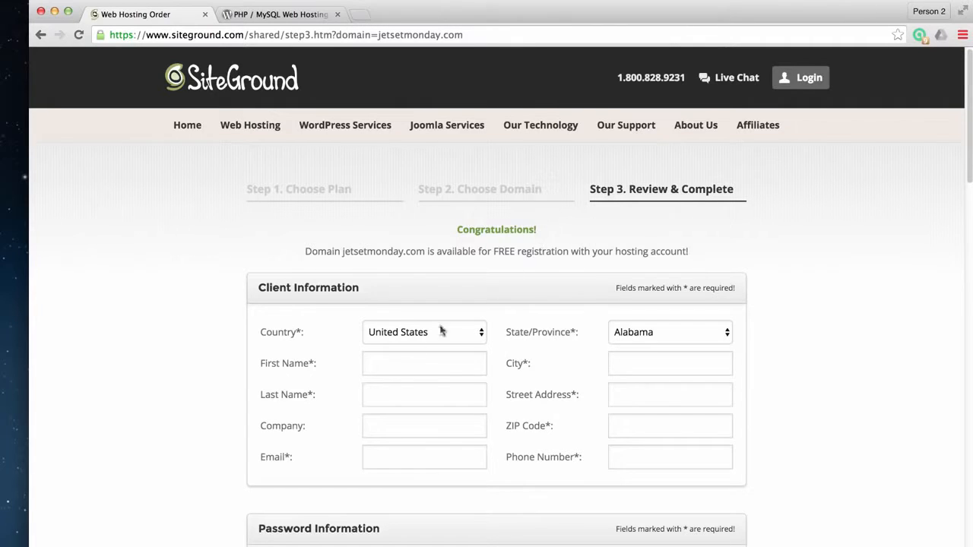
scroll(435, 374, down, 2)
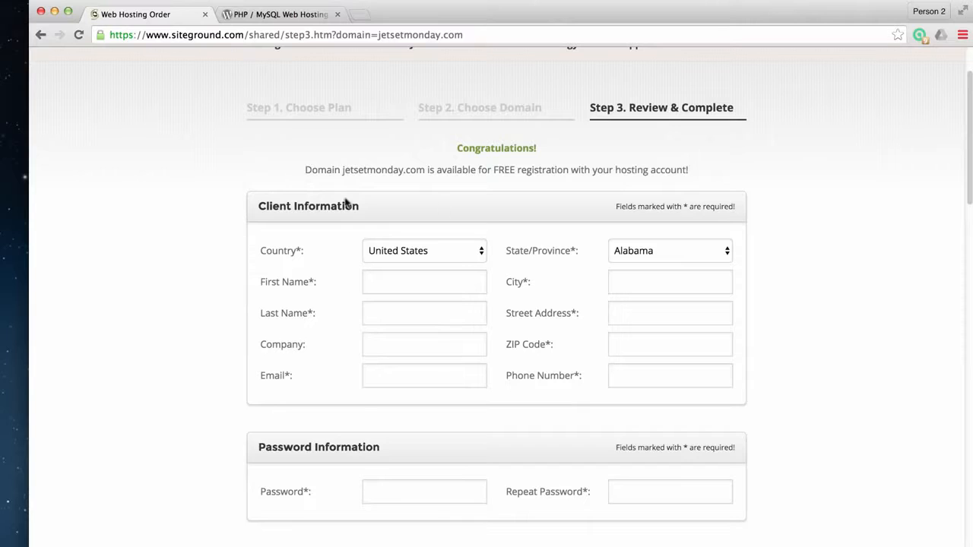
scroll(497, 376, down, 6)
scroll(497, 374, down, 1)
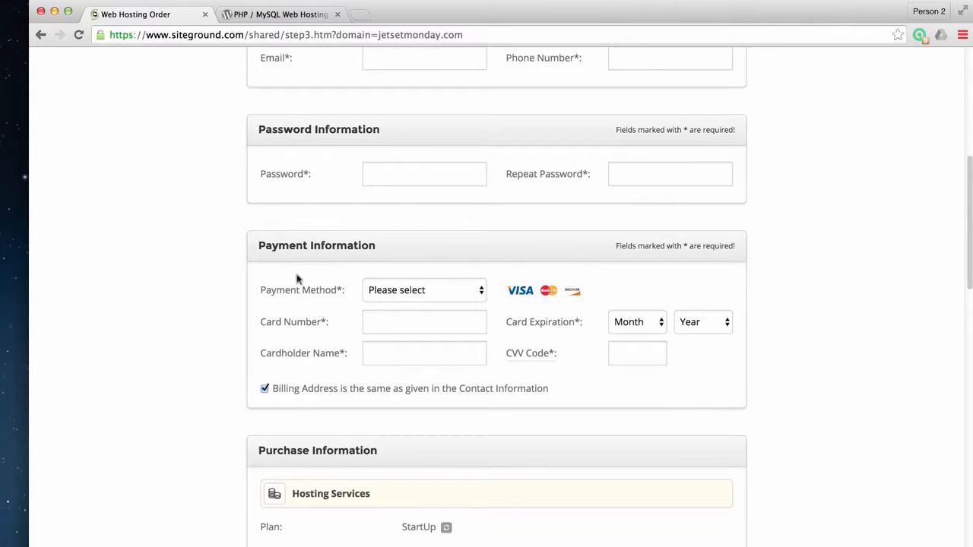
scroll(161, 257, down, 8)
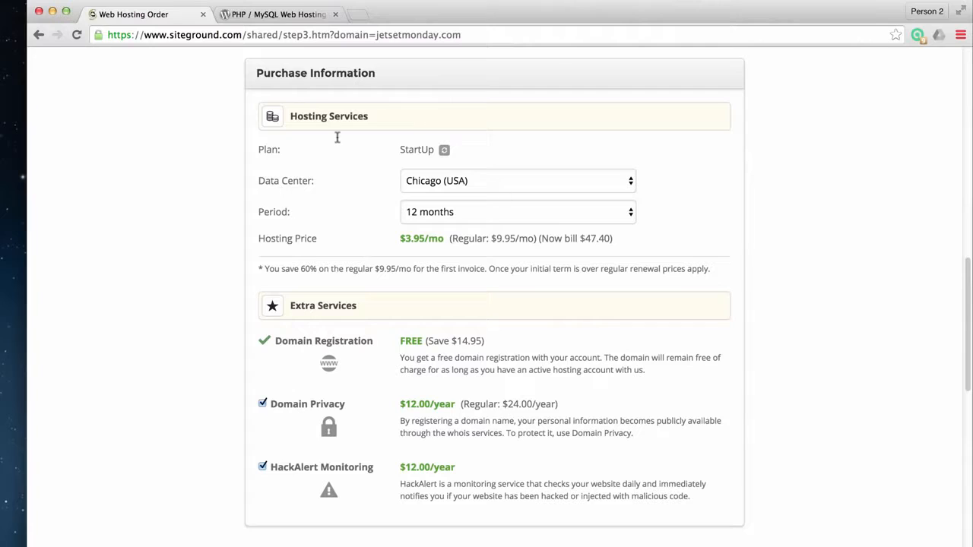
- Examine the data center locations offered for the hosting account, keeping Chicago (USA) selected
click(543, 182)
click(275, 184)
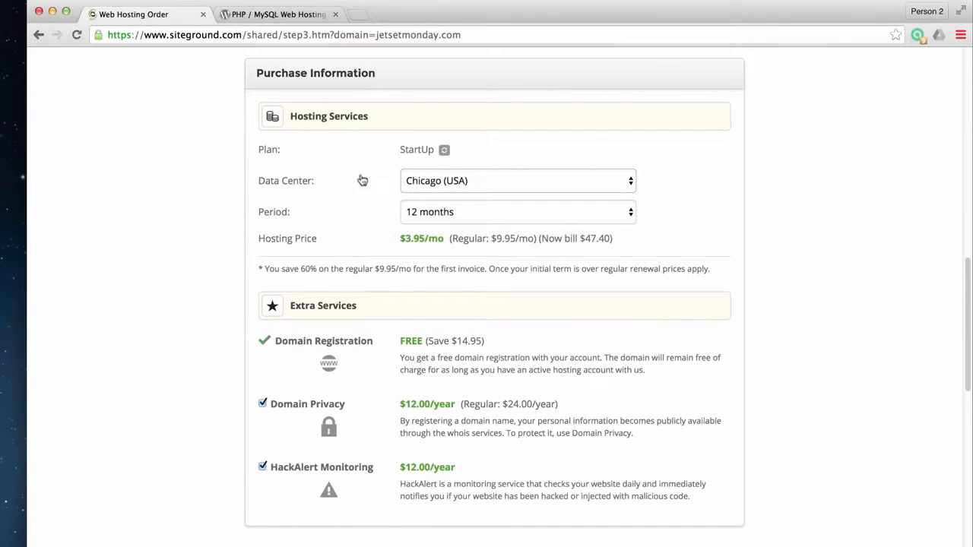
click(445, 182)
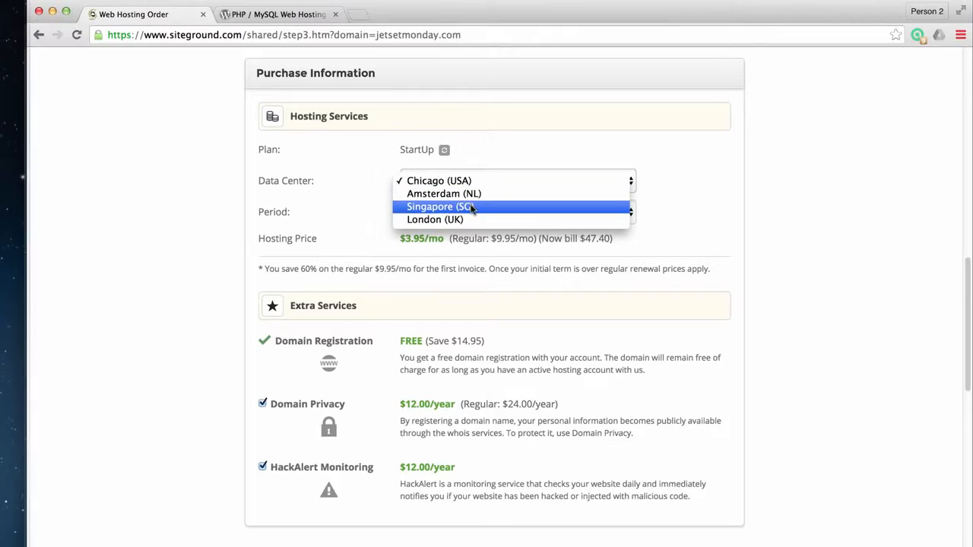
click(214, 203)
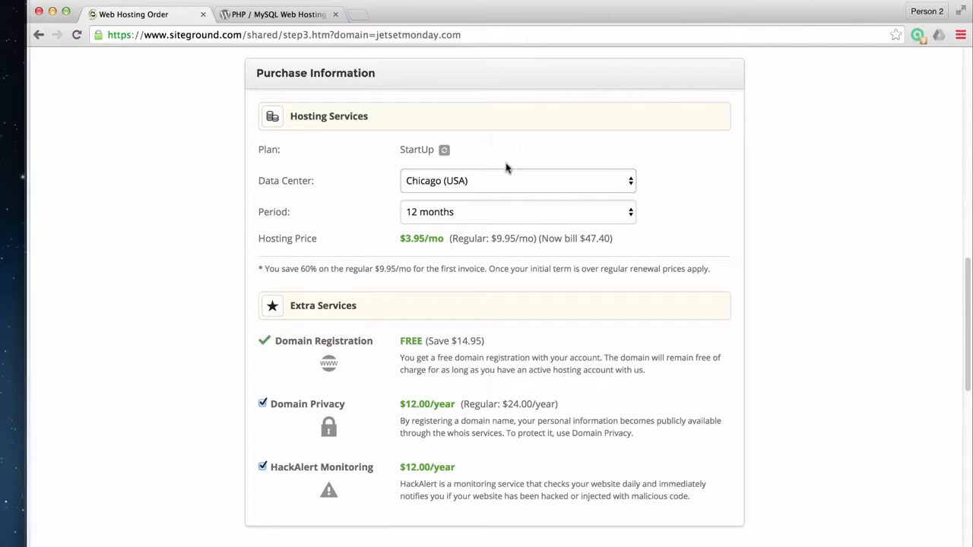
click(507, 178)
click(491, 182)
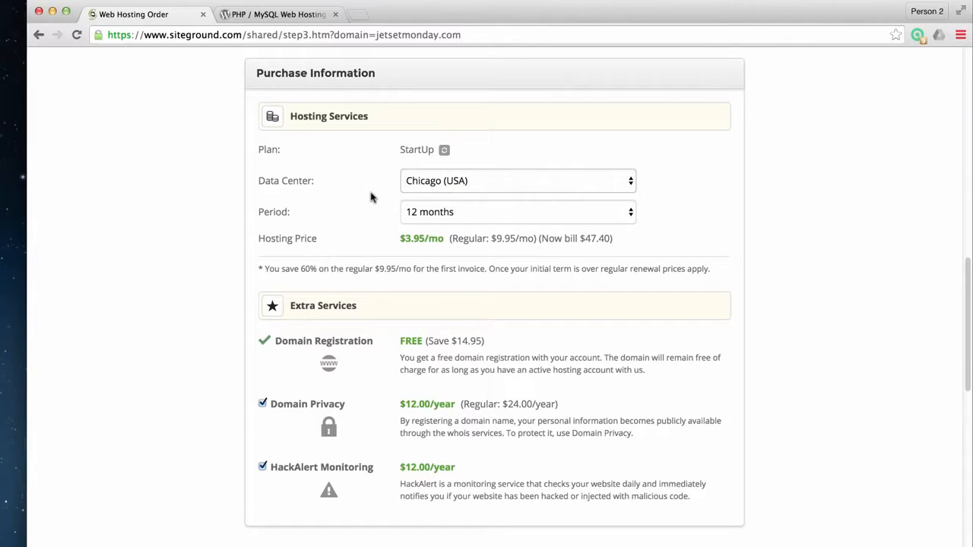
- Try the 24-month hosting period, return it to 12 months and check the trial option
click(473, 211)
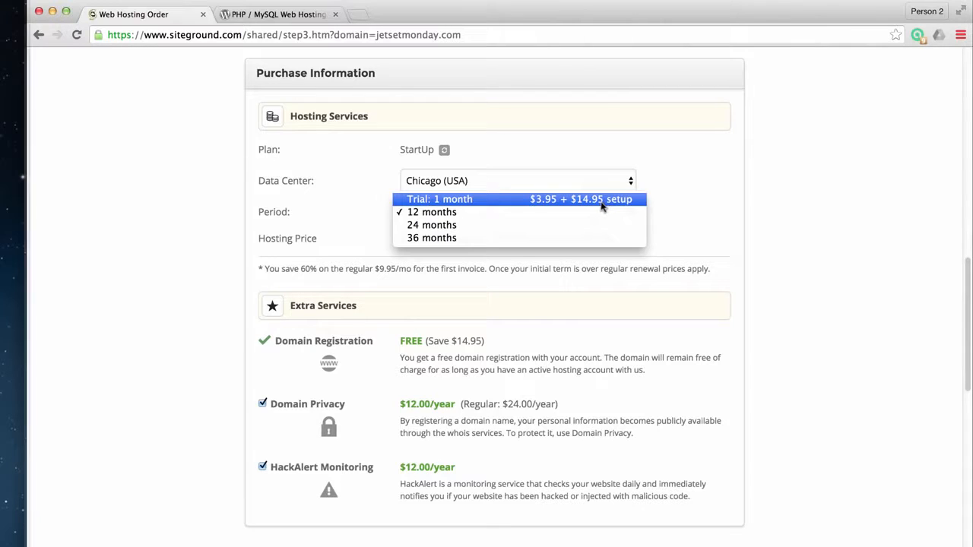
click(547, 225)
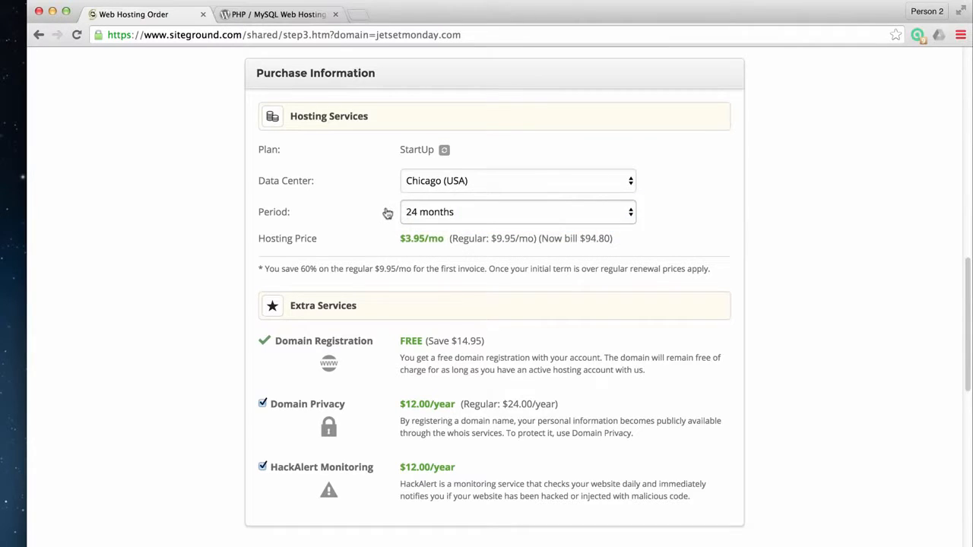
click(453, 214)
click(456, 200)
click(456, 216)
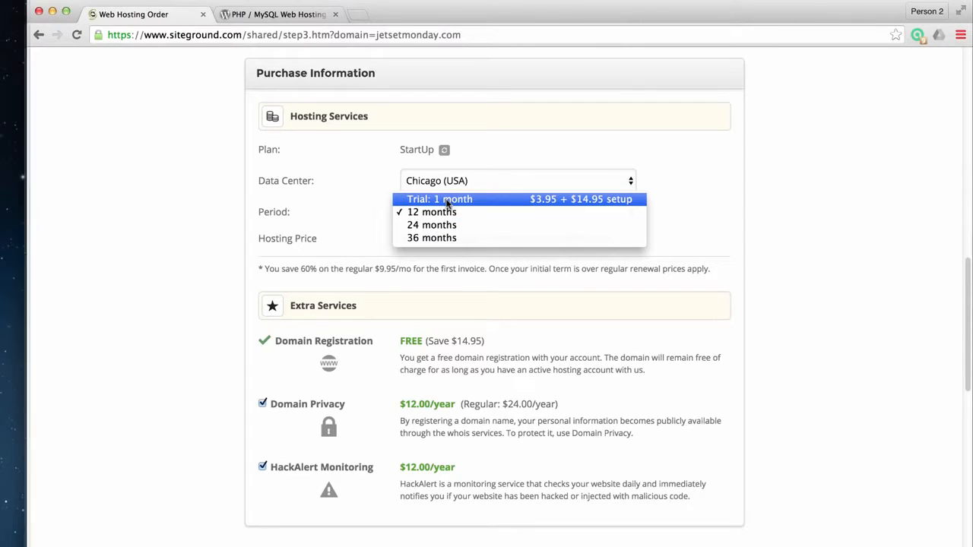
click(346, 211)
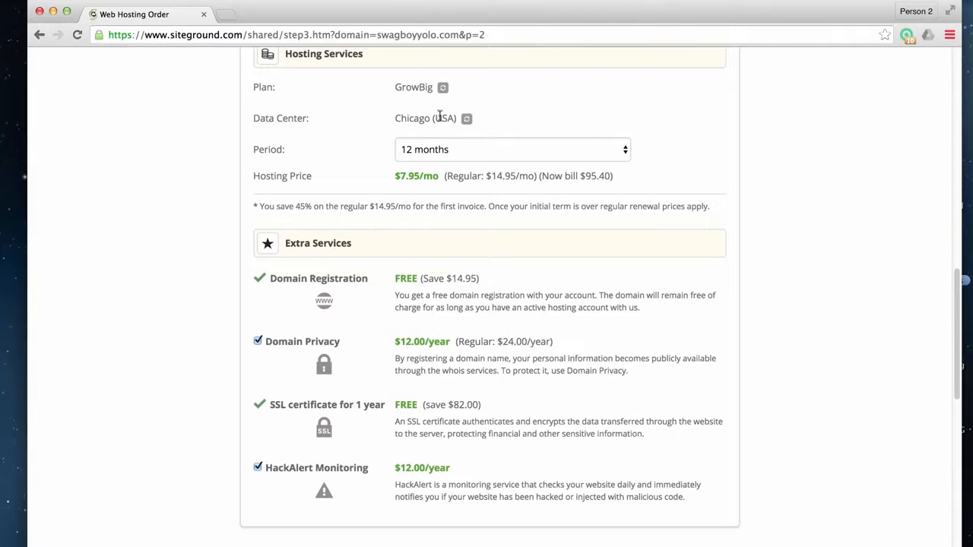
- Submit the payment for the hosting order and proceed to the customer area
scroll(369, 238, down, 1)
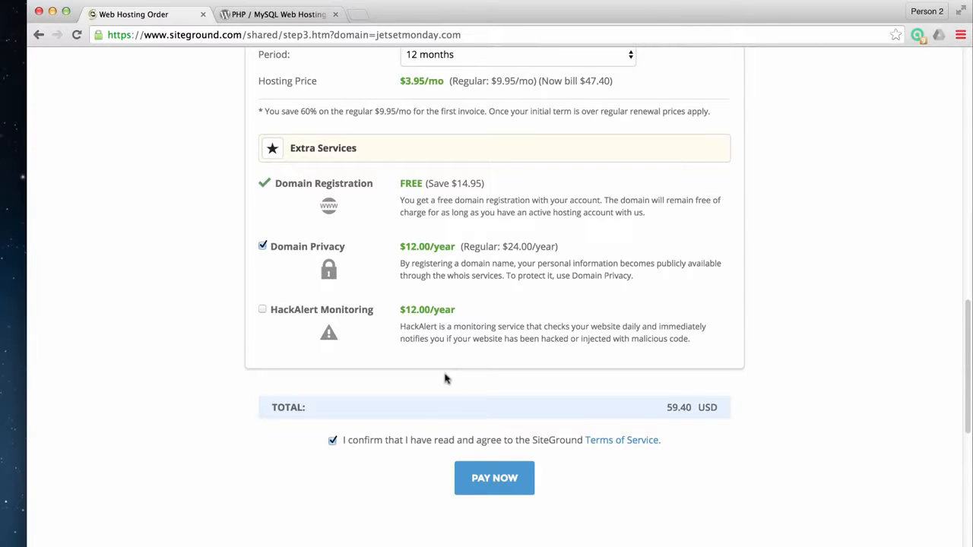
click(487, 479)
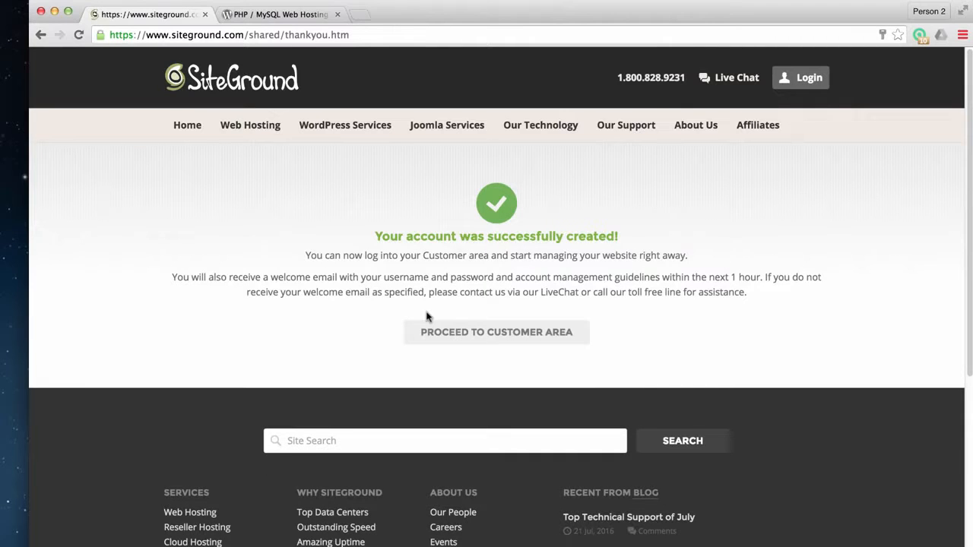
click(506, 339)
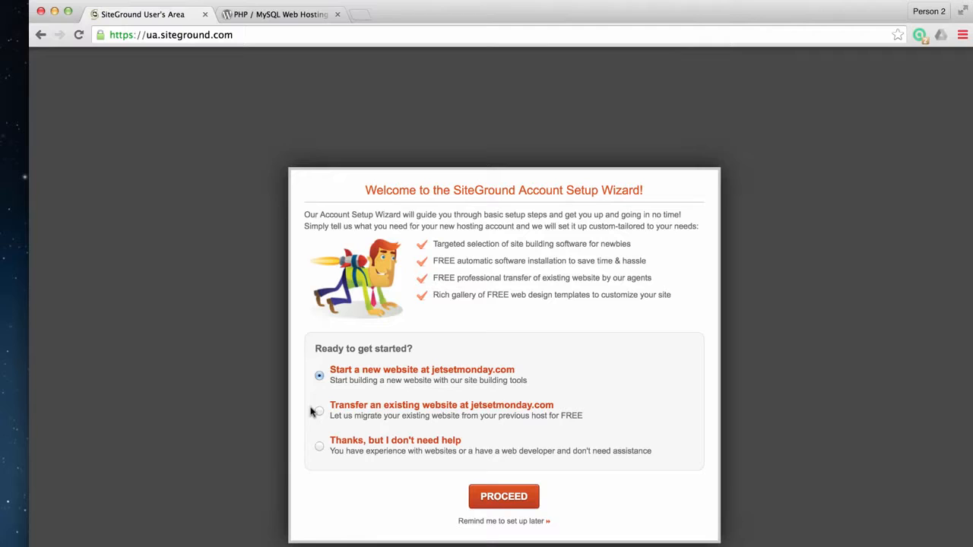
- Decline help in the account setup wizard and open the management page for the jetsetmonday.com hosting account
click(319, 447)
click(499, 496)
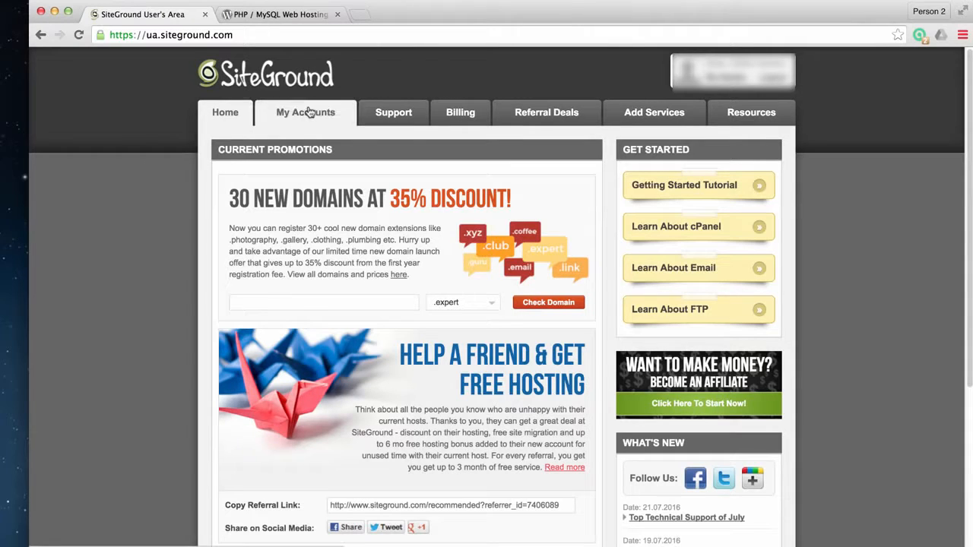
click(309, 112)
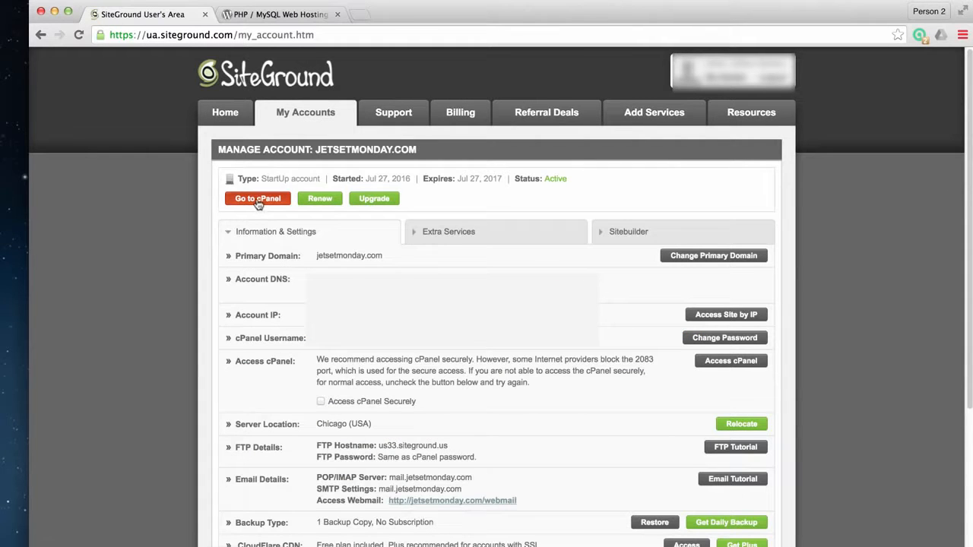
- Open the cPanel of the jetsetmonday.com hosting account with secure access enabled
click(258, 201)
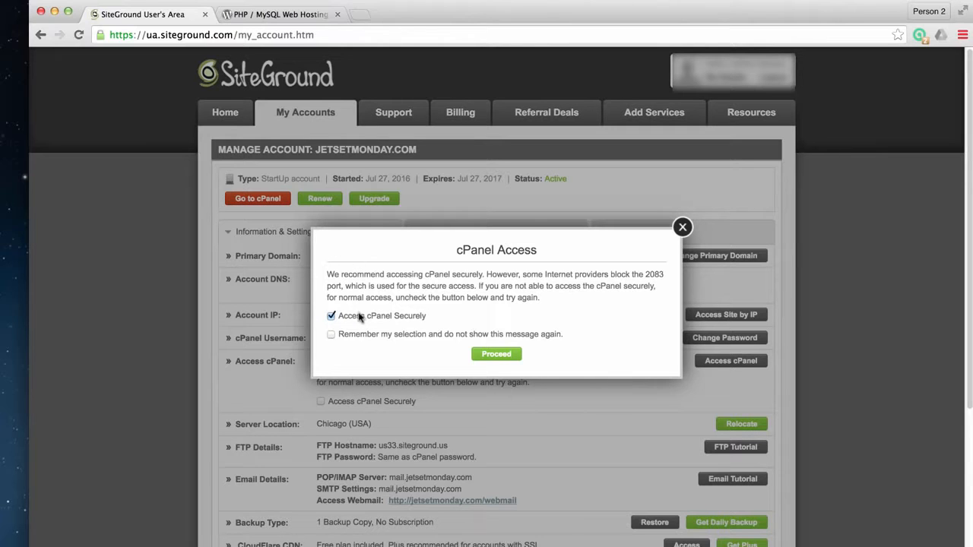
click(487, 355)
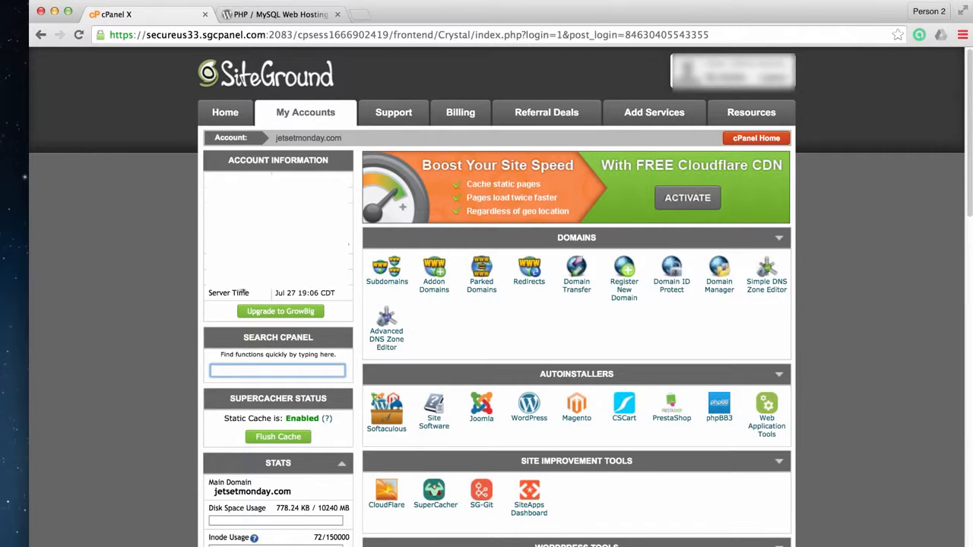
click(163, 219)
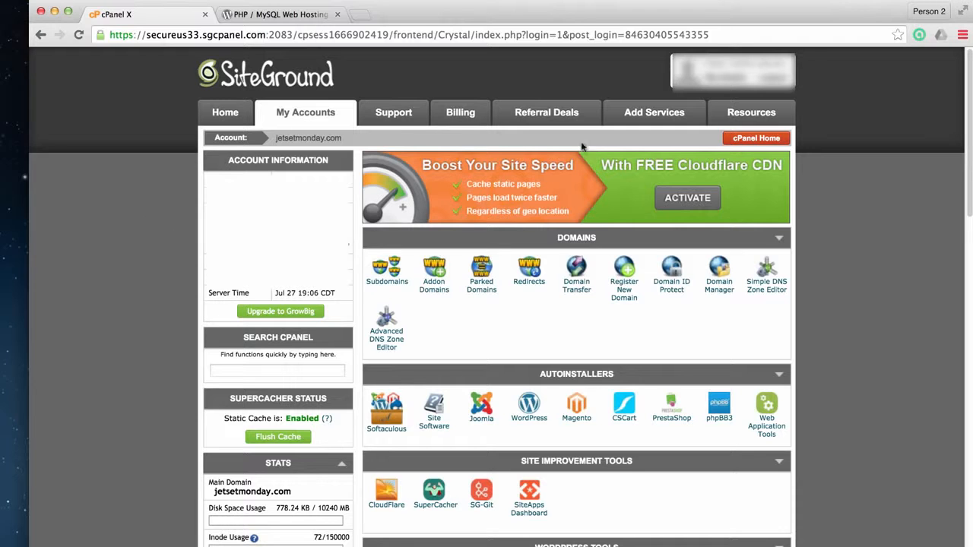
- Open the WordPress Installer from the WordPress tools in cPanel and bring up its installation form
scroll(534, 320, down, 3)
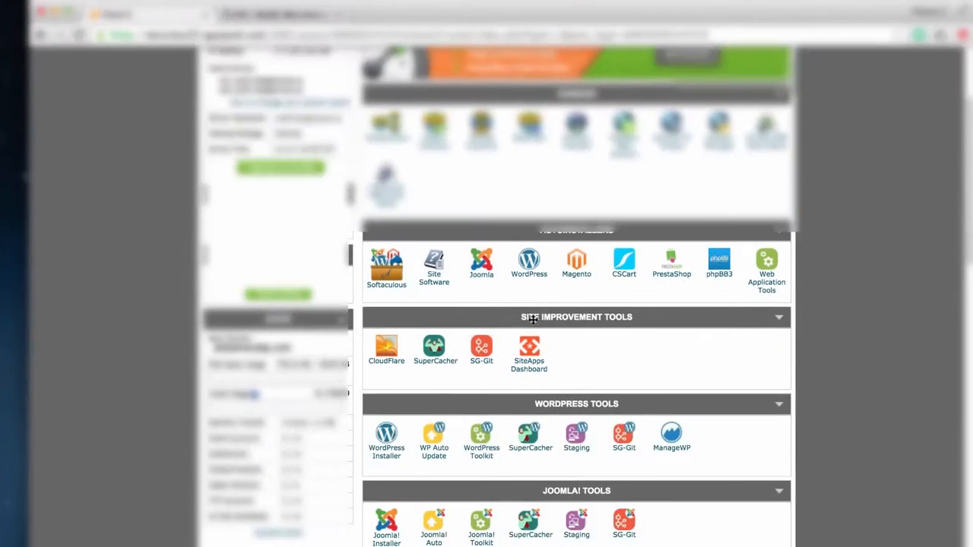
scroll(533, 321, down, 1)
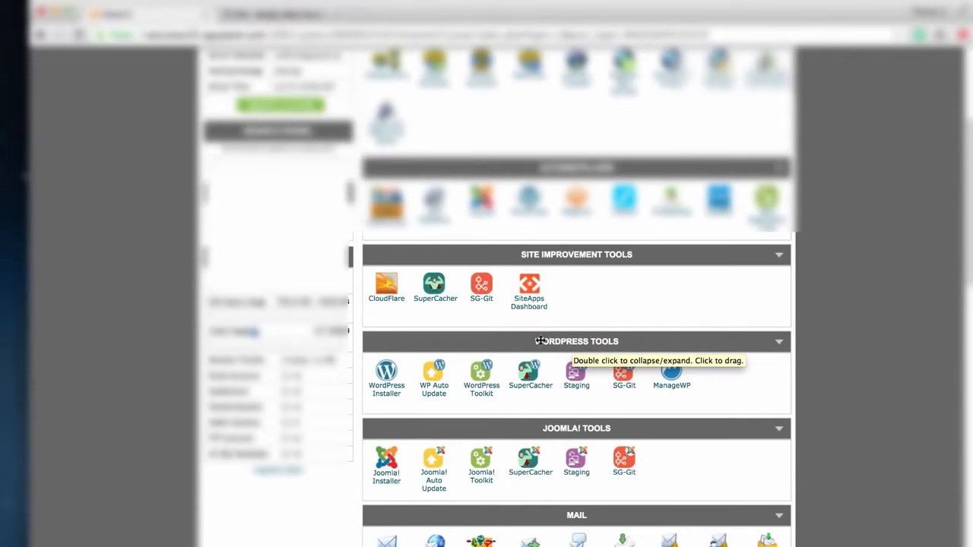
click(388, 392)
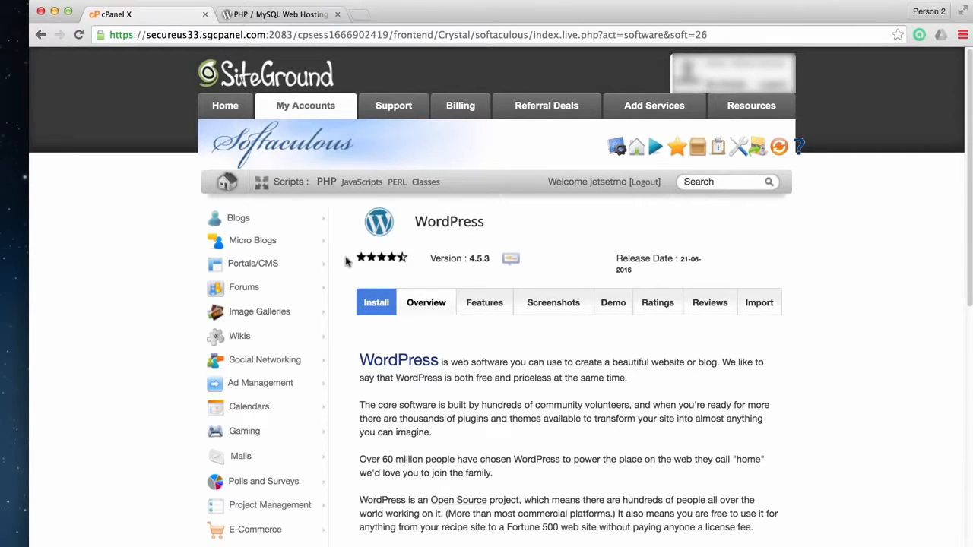
click(376, 307)
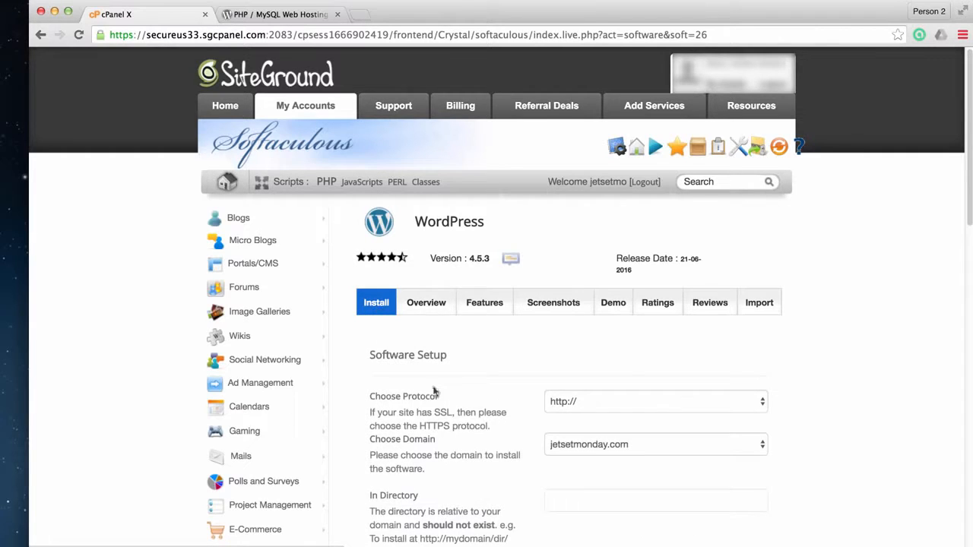
scroll(437, 392, down, 3)
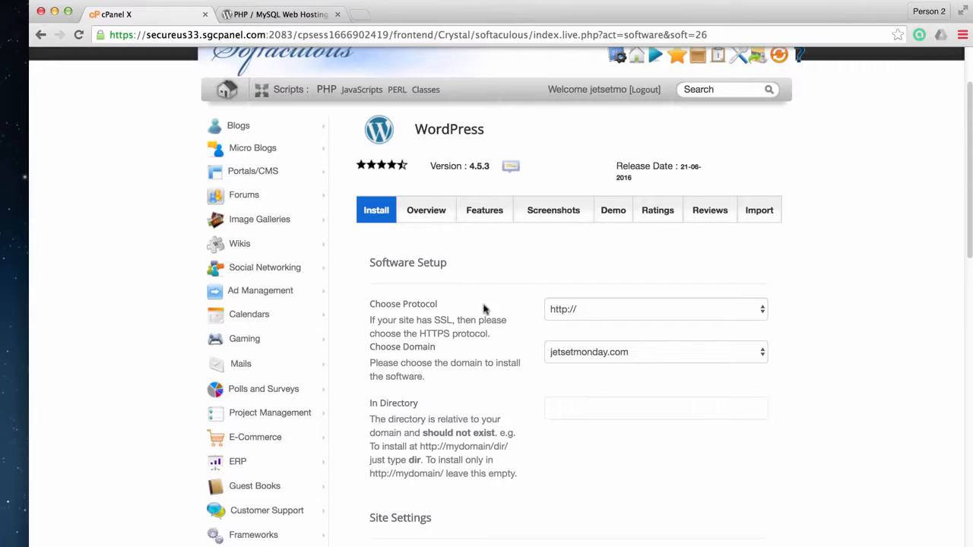
scroll(449, 299, down, 3)
scroll(448, 360, down, 3)
scroll(448, 363, up, 3)
click(573, 420)
triple_click(591, 424)
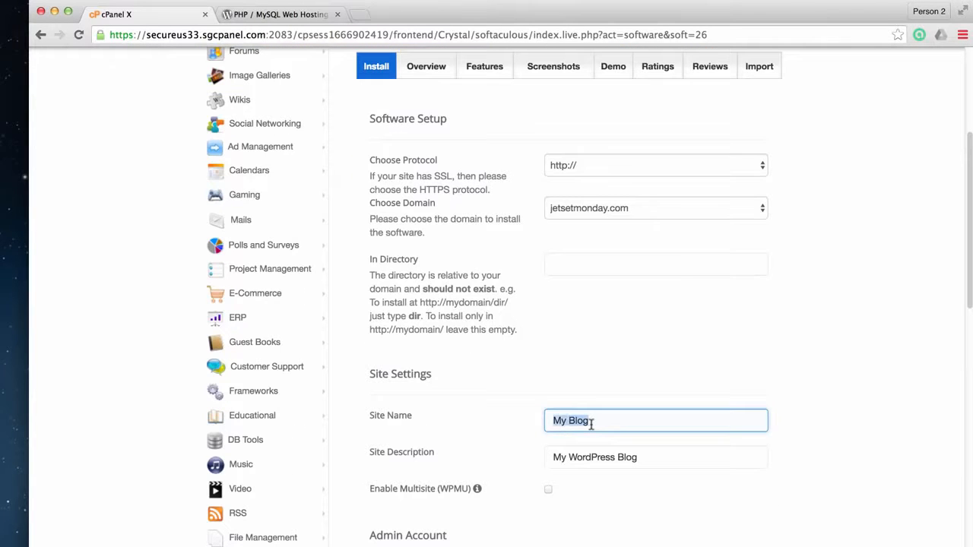
text(Jet Set)
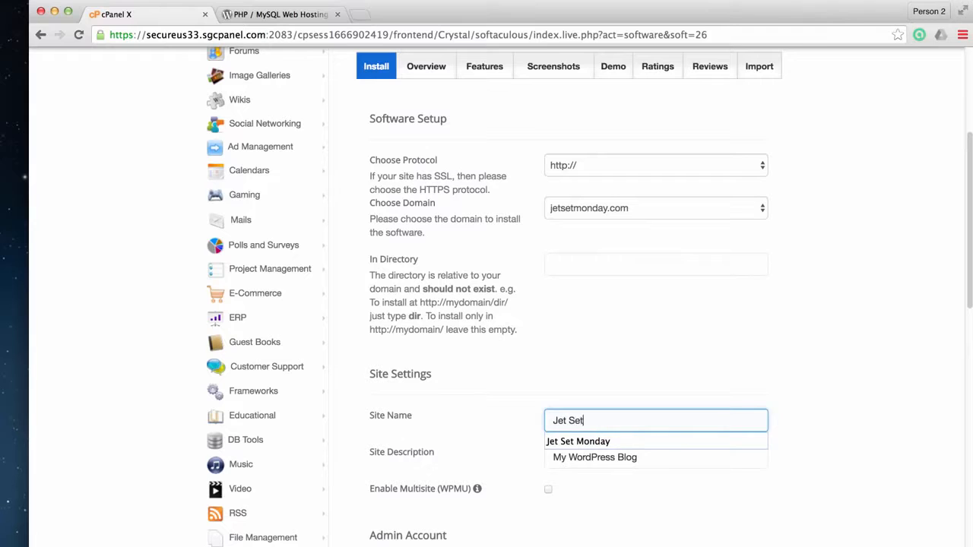
text( Monday)
- Set the site description to "Traveling the World - One Day at a Time"
triple_click(617, 454)
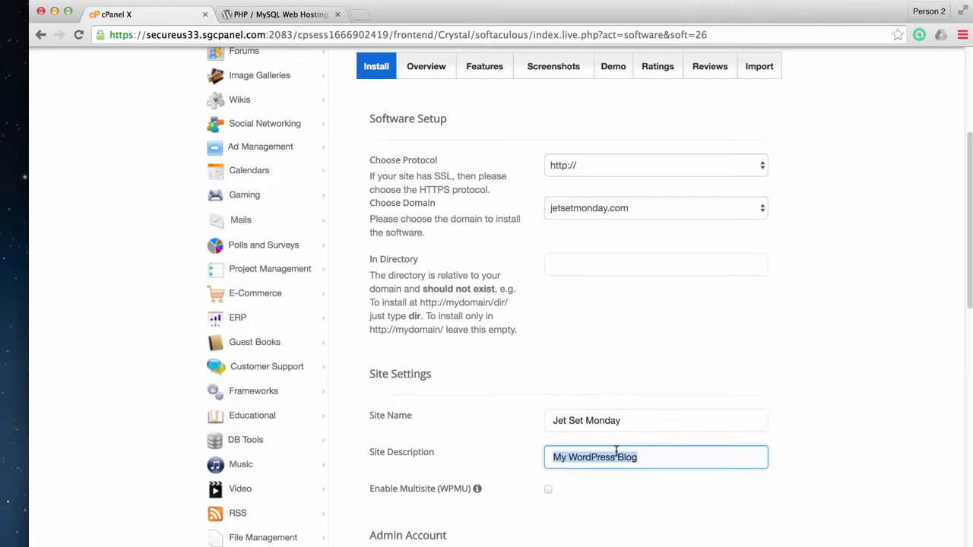
text(Traveling)
key(Down)
key(Return)
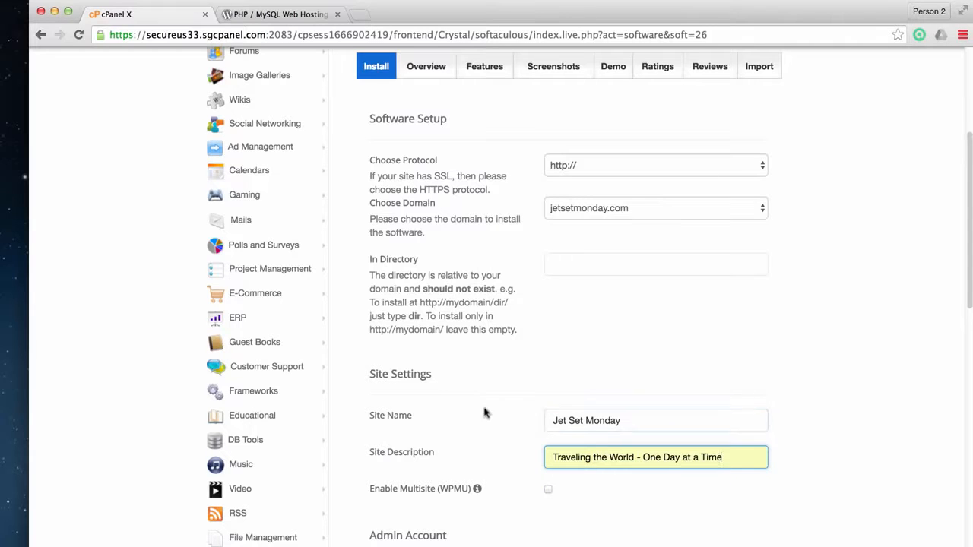
- Enter the admin username, admin password and admin e-mail for the WordPress site and run the installation
scroll(485, 412, down, 10)
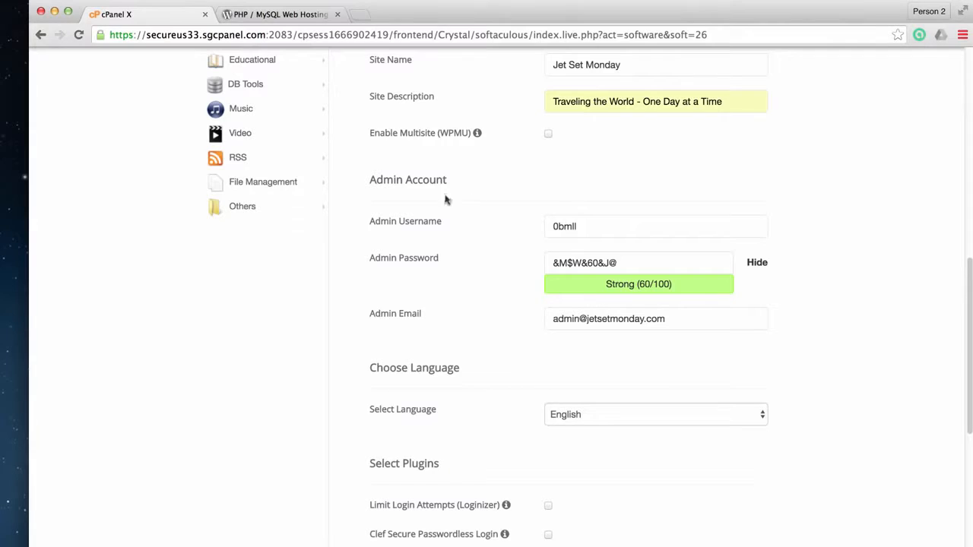
click(564, 225)
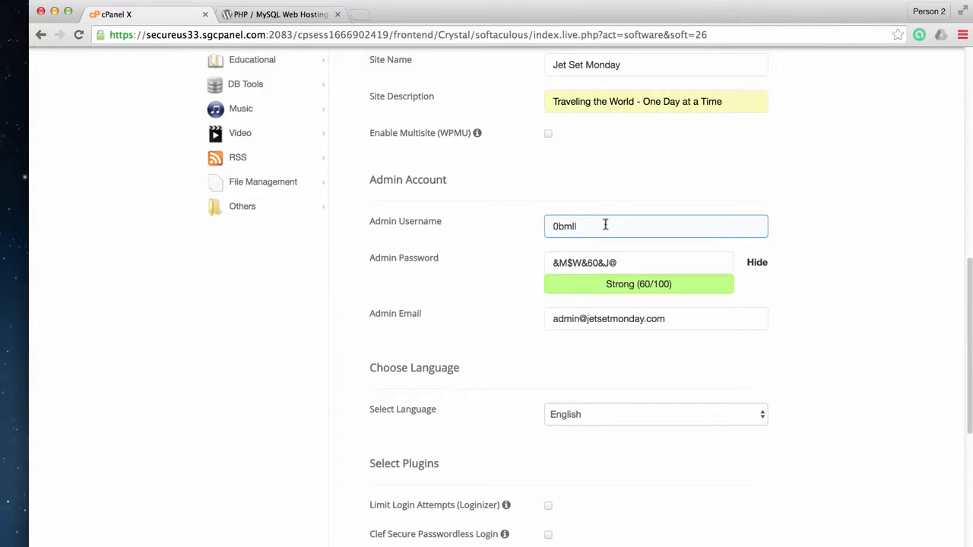
click(628, 261)
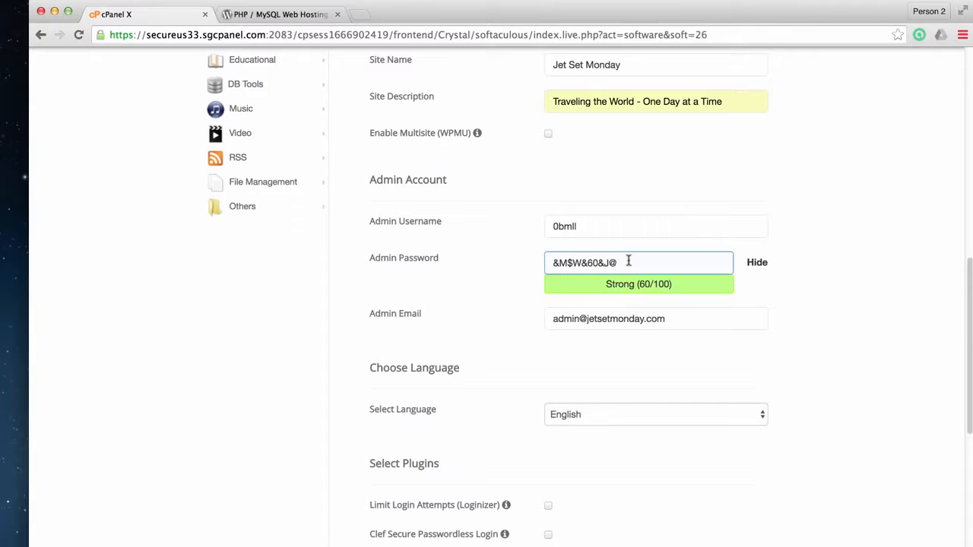
click(606, 223)
click(623, 261)
click(610, 225)
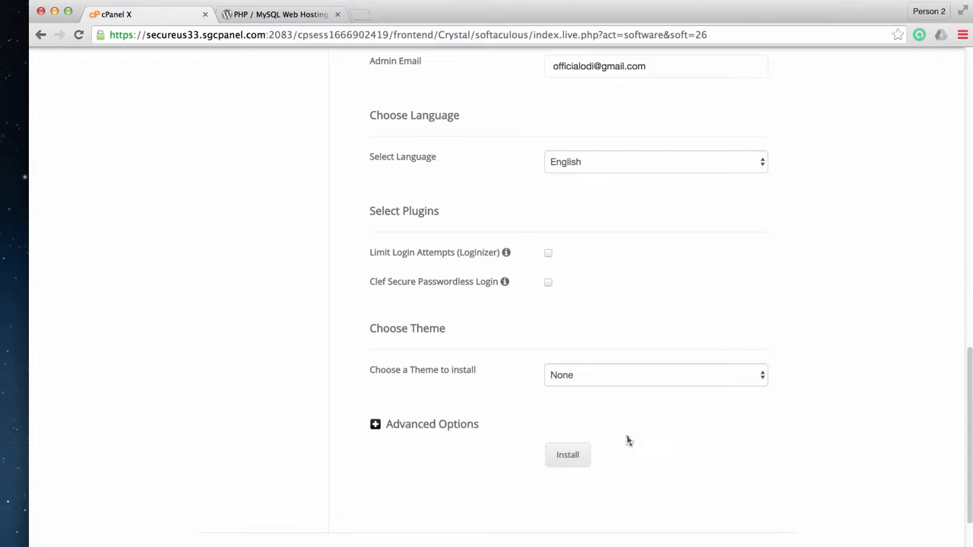
click(582, 459)
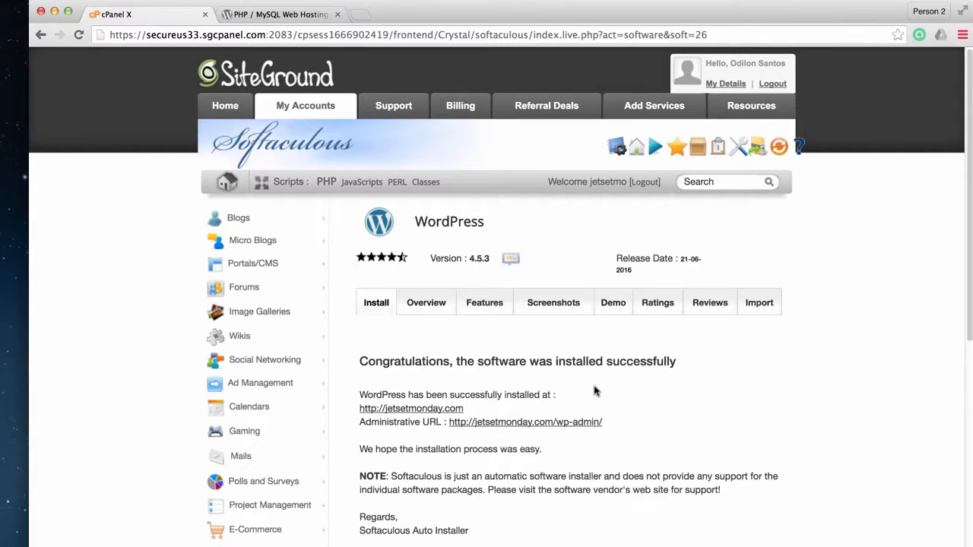
- Open the administrative URL jetsetmonday.com/wp-admin/ in a new browser tab and switch to it
scroll(547, 332, down, 3)
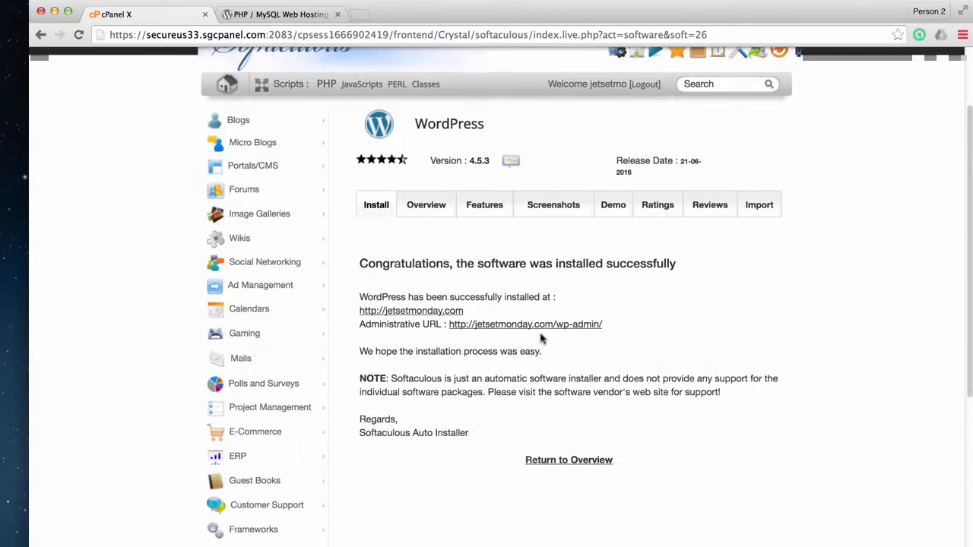
super+click(491, 325)
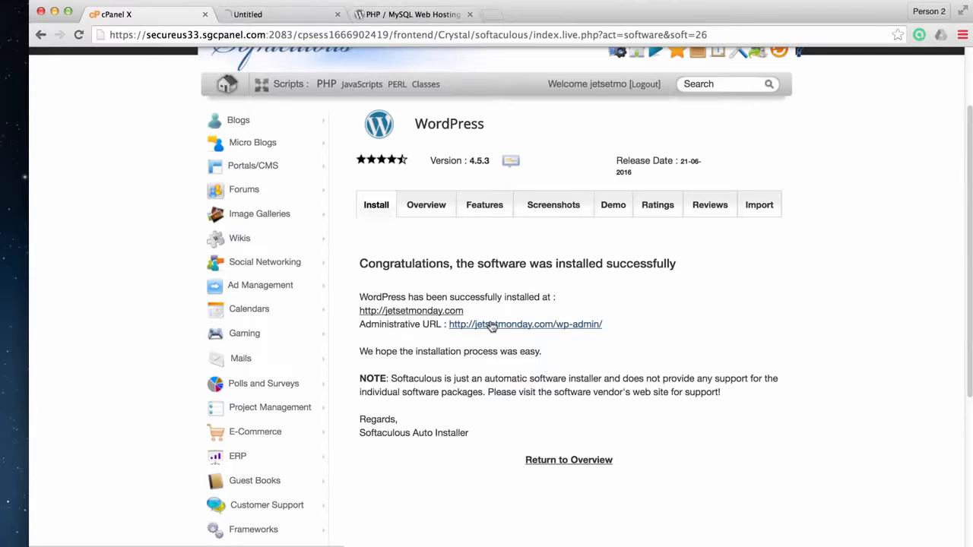
click(289, 15)
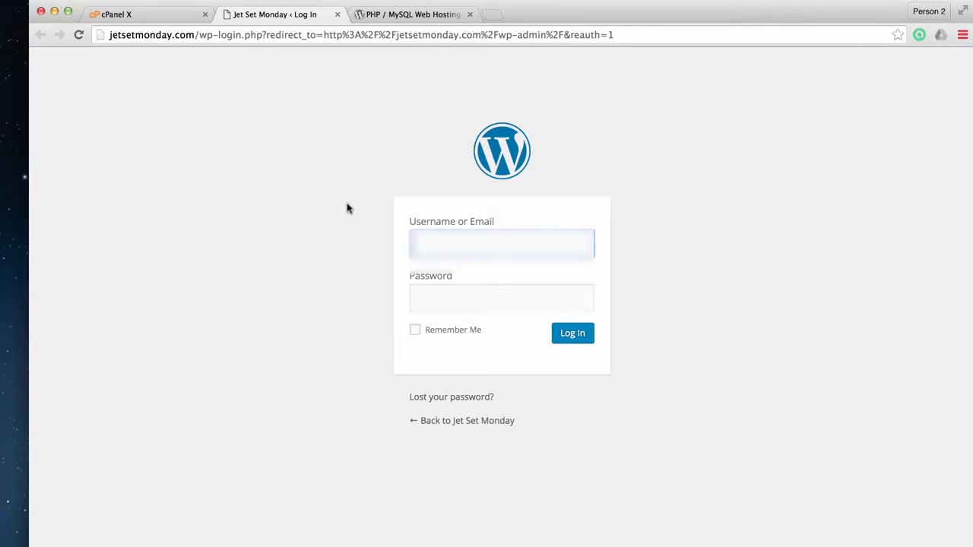
- Log in to the WordPress admin area with the admin username and password, with Remember Me enabled
text(odiproductions)
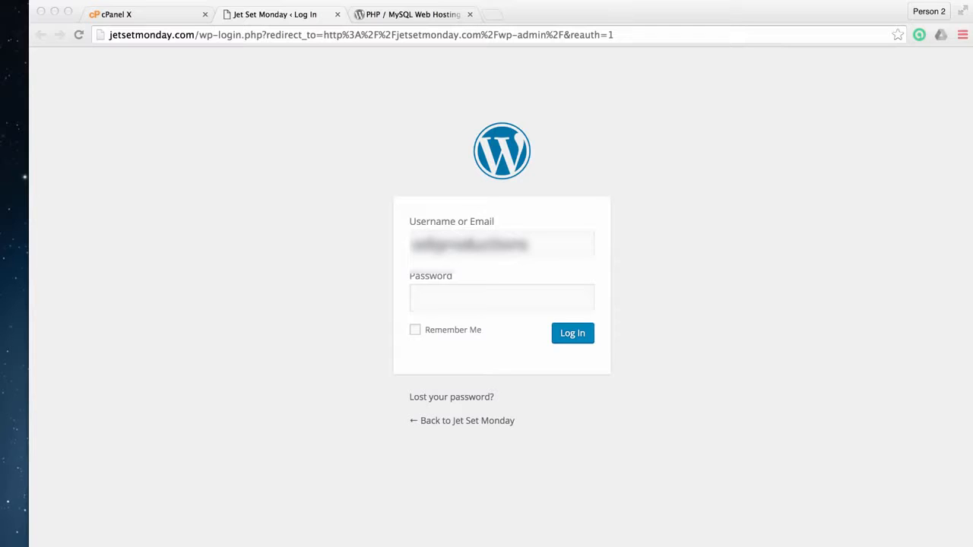
click(502, 300)
click(495, 301)
key(super+v)
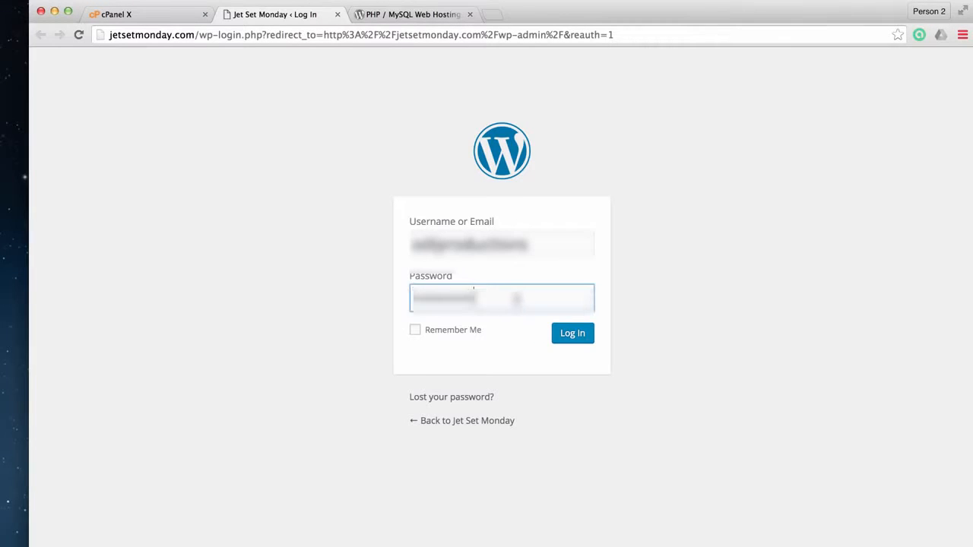
click(416, 330)
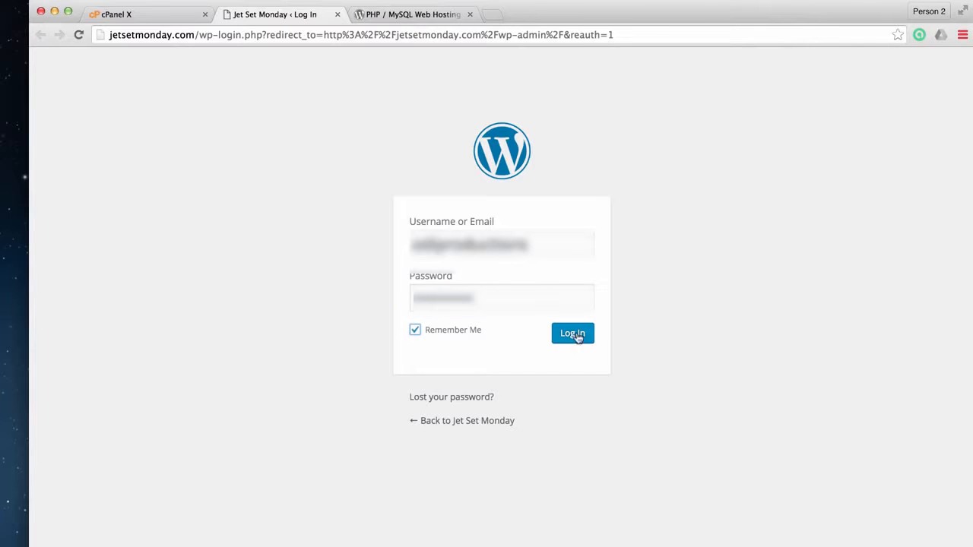
click(556, 338)
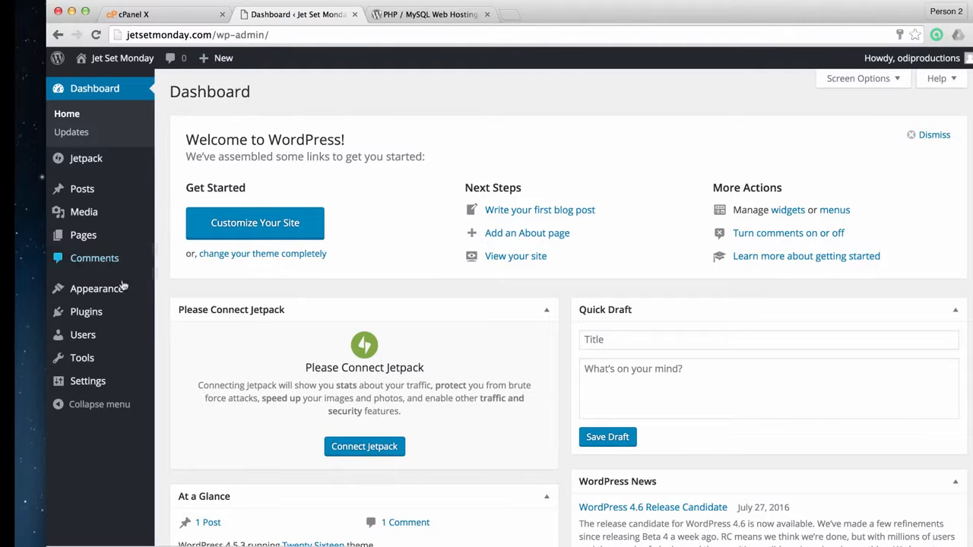
- Visit the live Jet Set Monday site from the dashboard and examine its default home page
mouse_move(106, 357)
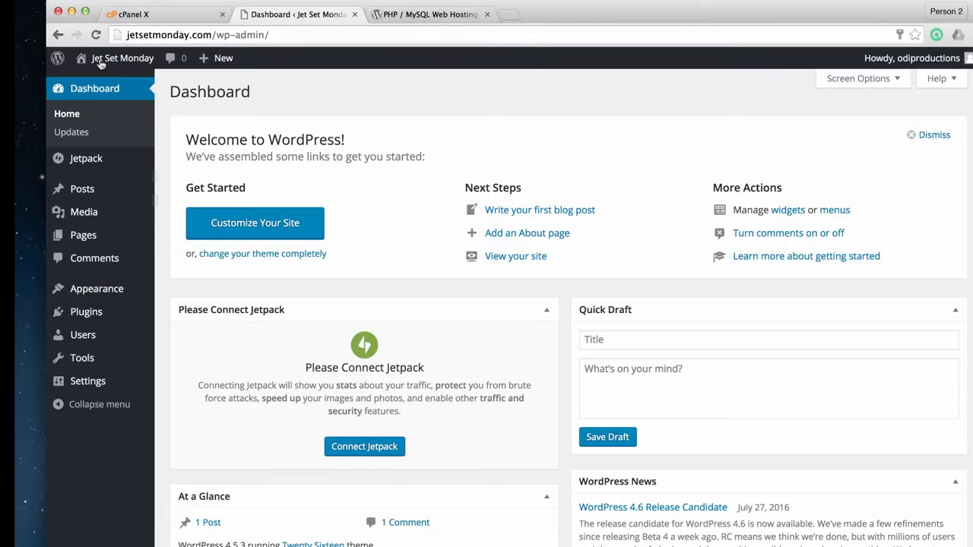
mouse_move(98, 59)
click(110, 91)
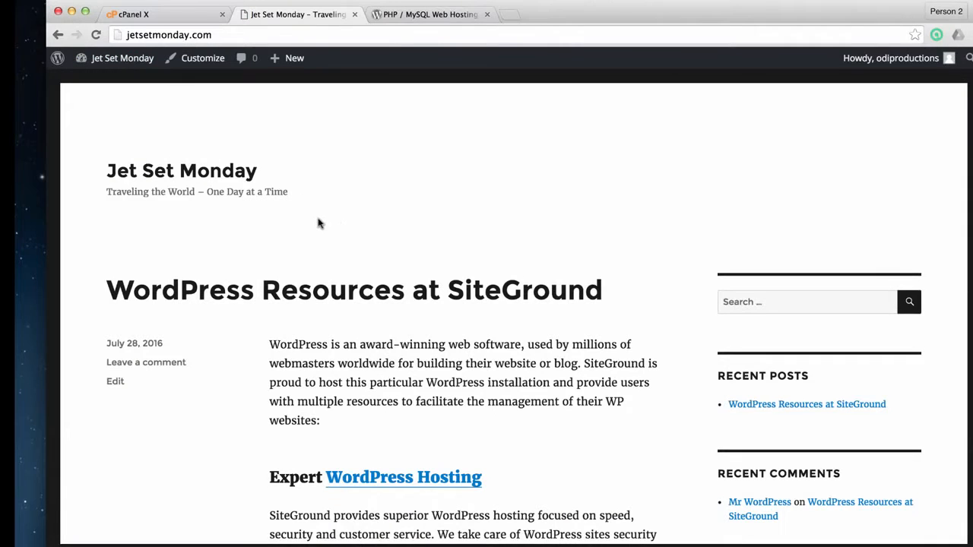
scroll(319, 296, down, 10)
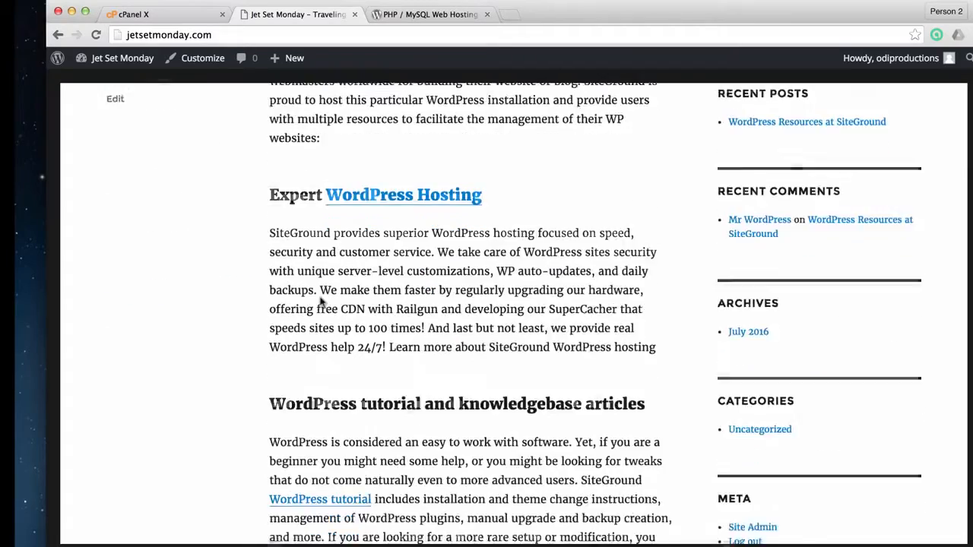
scroll(312, 298, down, 3)
scroll(315, 304, up, 12)
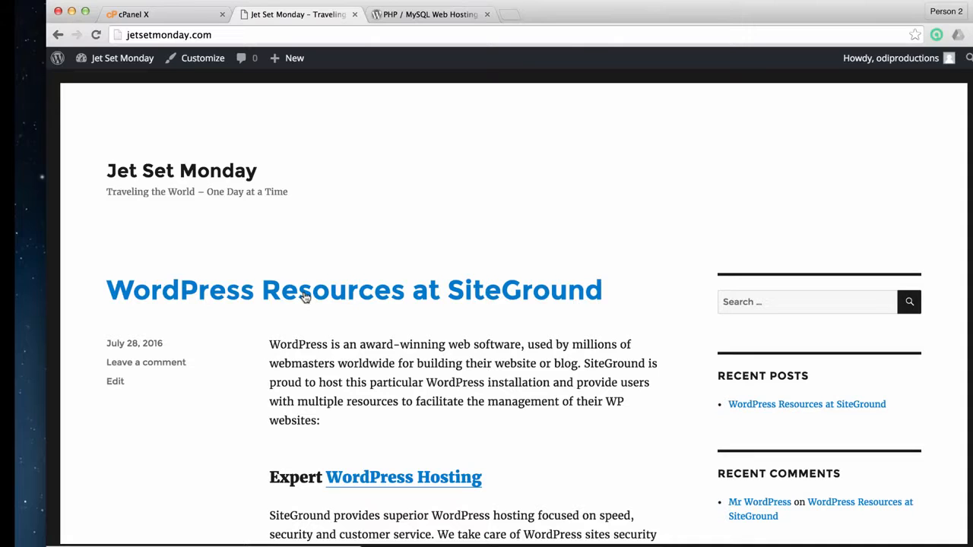
- Return to the dashboard's theme management, open the page for adding new themes and browse the featured themes
mouse_move(108, 59)
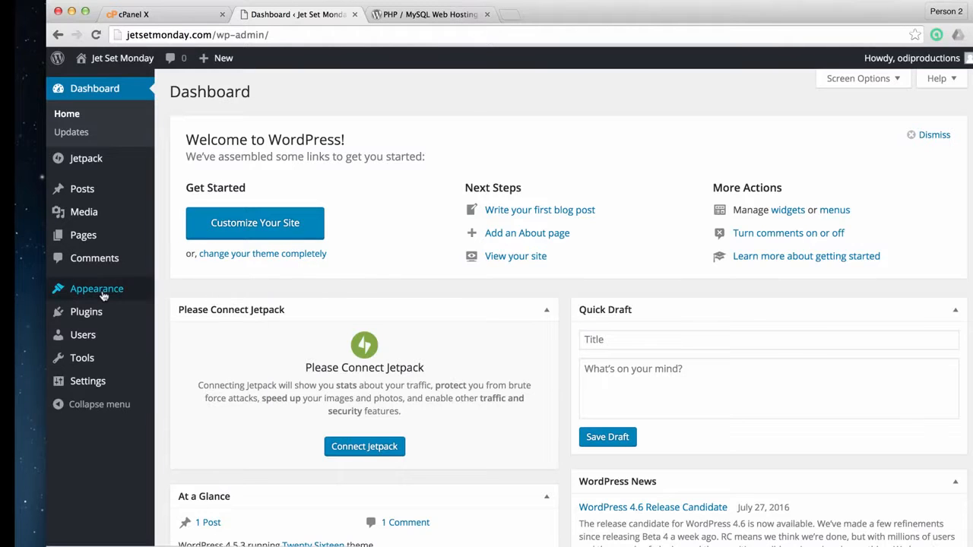
mouse_move(103, 294)
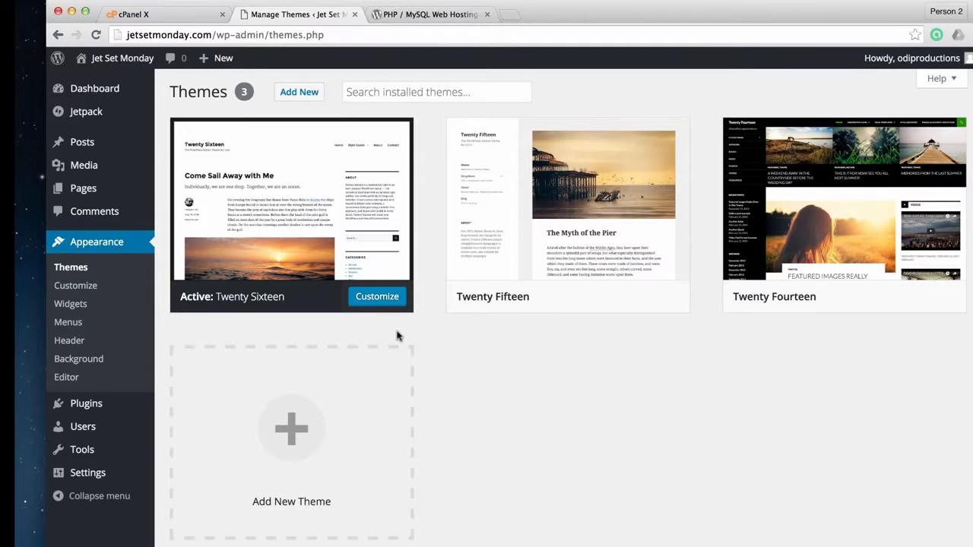
click(300, 94)
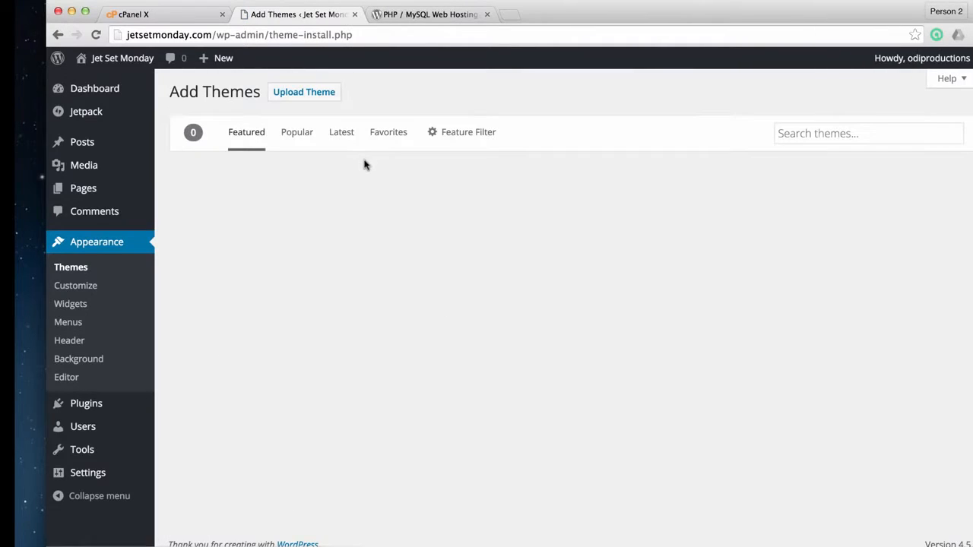
scroll(432, 302, down, 2)
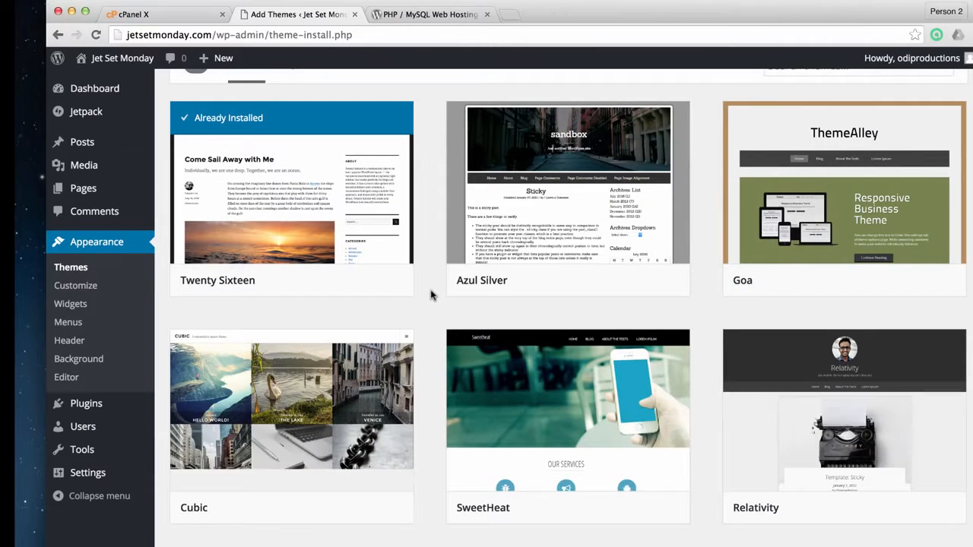
scroll(432, 294, down, 1)
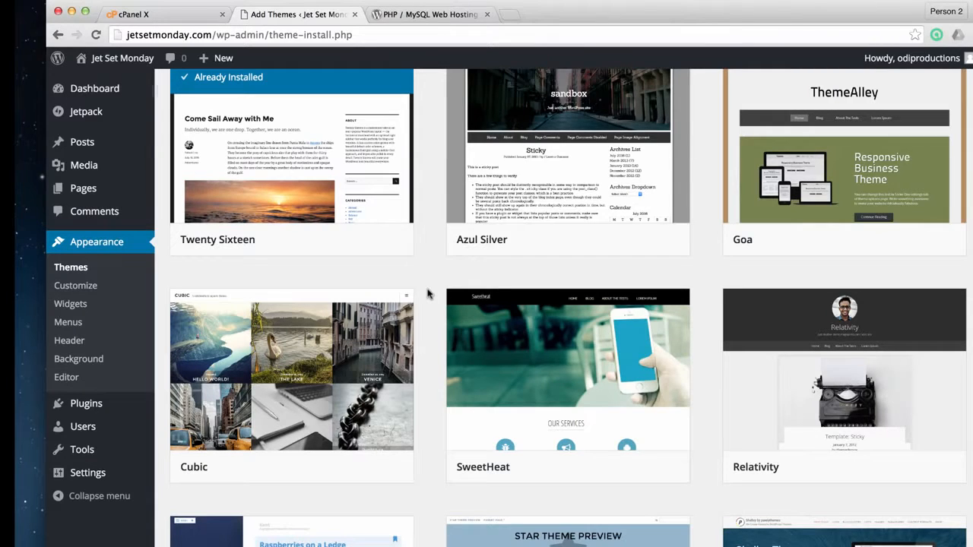
scroll(428, 294, down, 2)
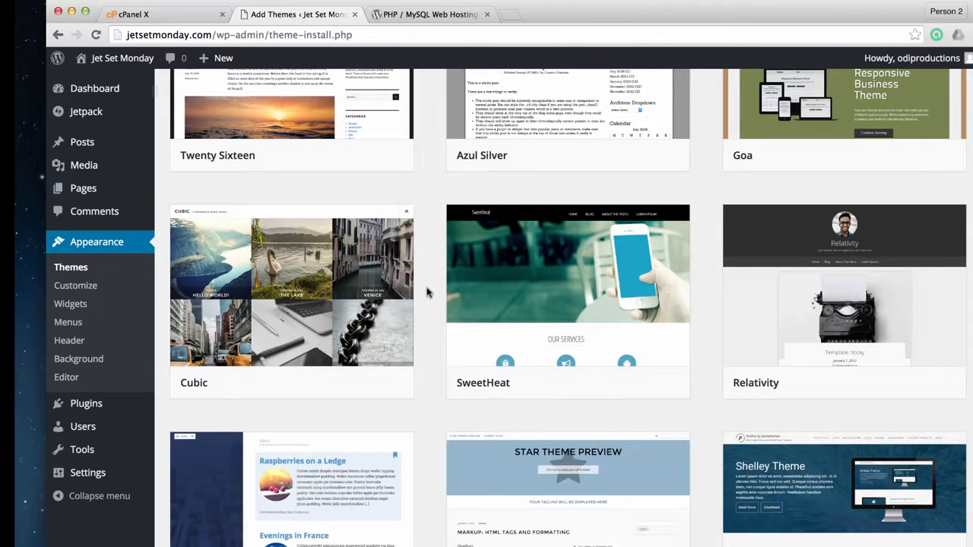
scroll(428, 293, down, 3)
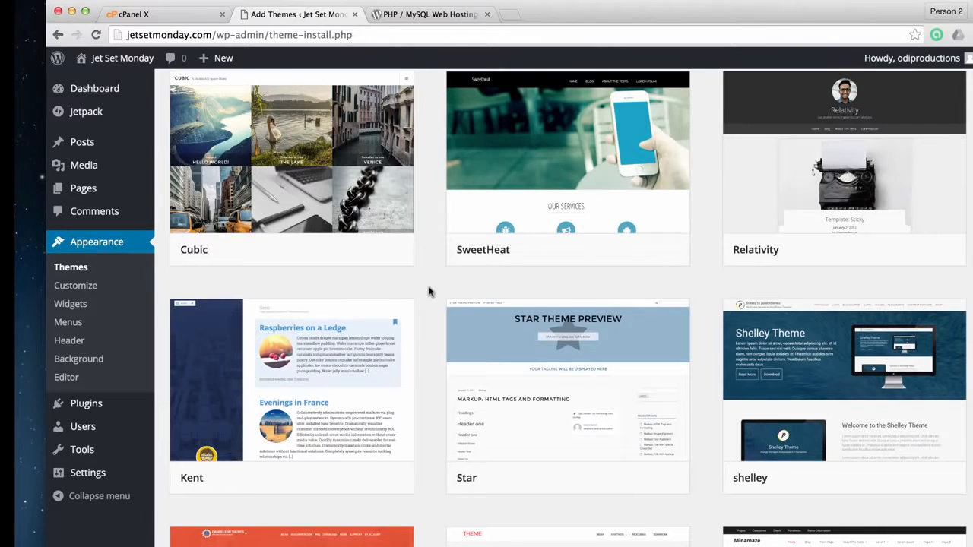
- Install the Nisarg theme from the featured themes and activate it
scroll(428, 291, up, 5)
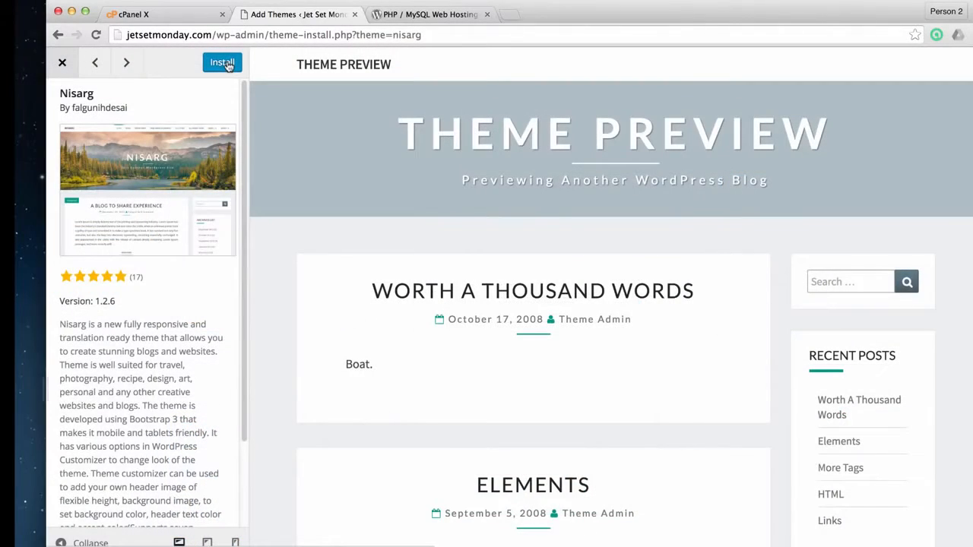
click(226, 63)
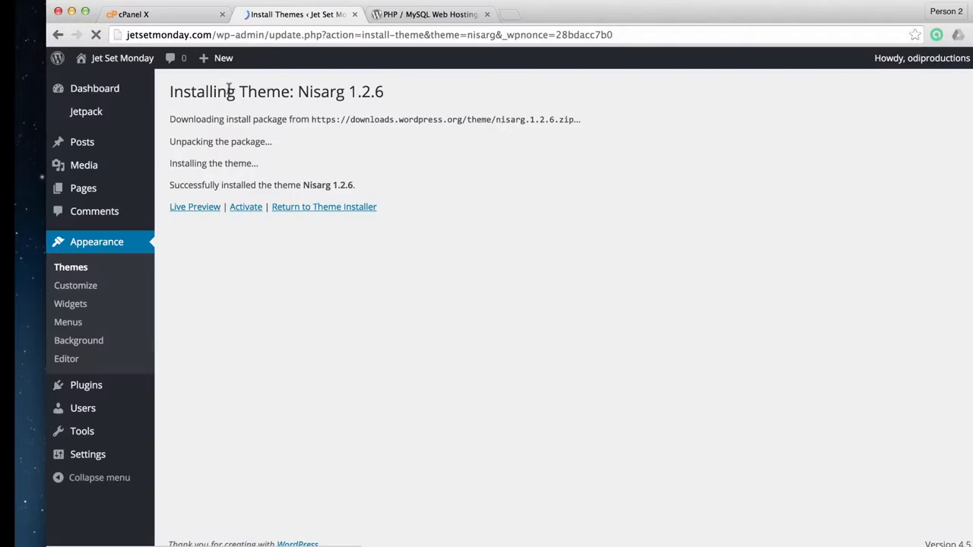
click(252, 208)
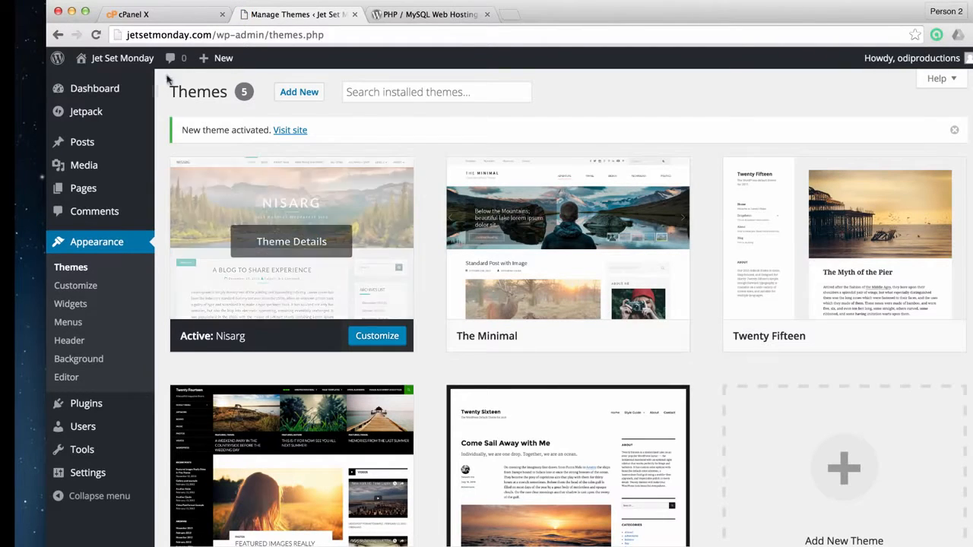
- Visit the live Jet Set Monday site to examine its home page in the new theme, and return to the dashboard
mouse_move(106, 59)
click(99, 82)
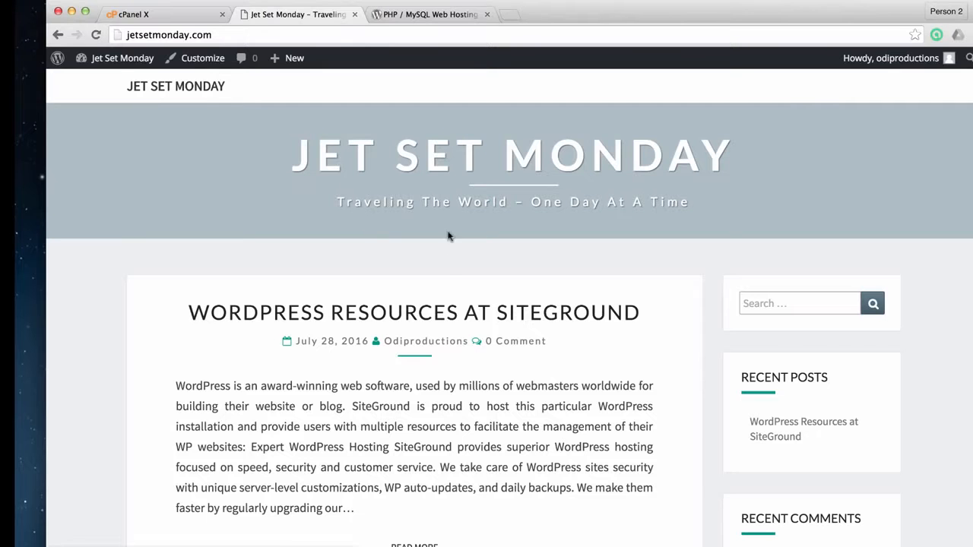
scroll(422, 310, down, 10)
scroll(417, 310, up, 10)
mouse_move(115, 67)
click(114, 89)
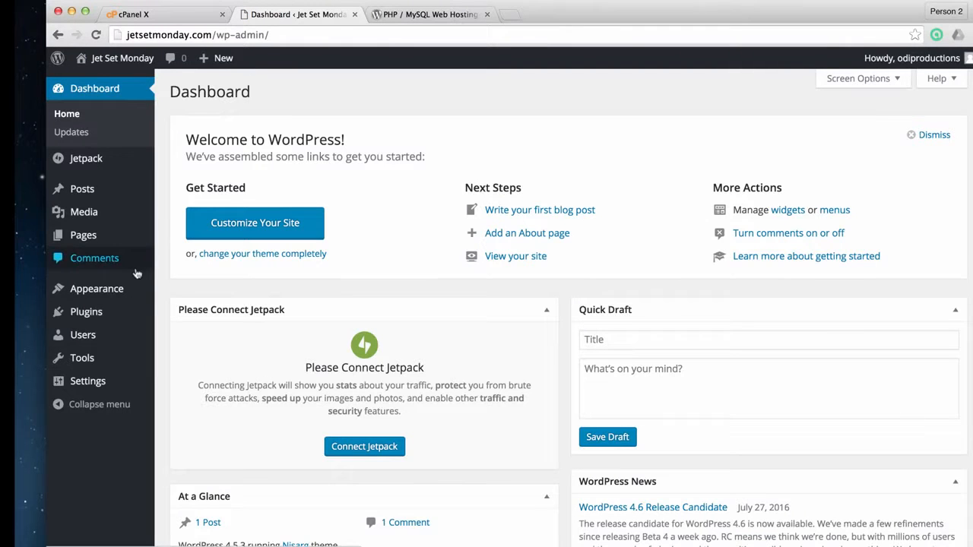
- Open the Header Image settings in the site customizer and check the recommended header size and the suggested images
mouse_move(148, 297)
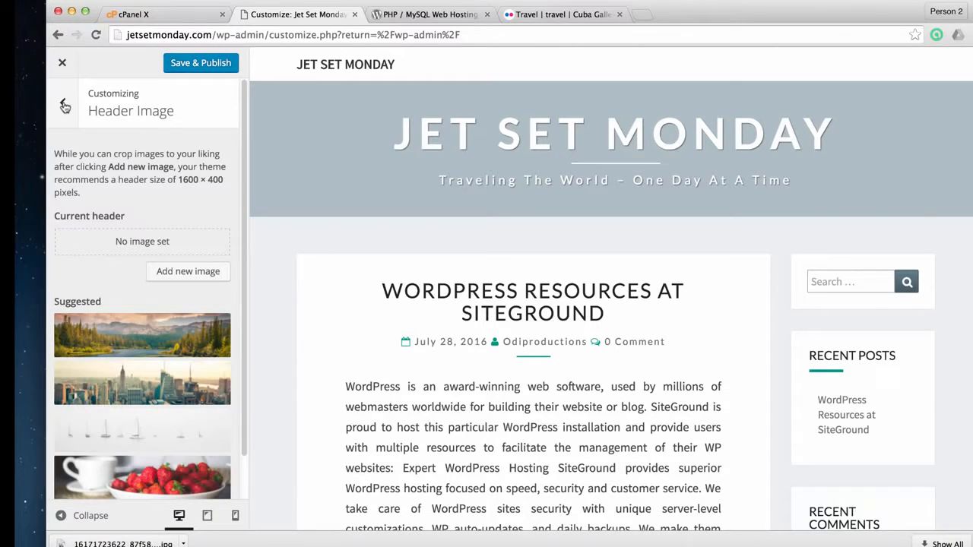
click(64, 105)
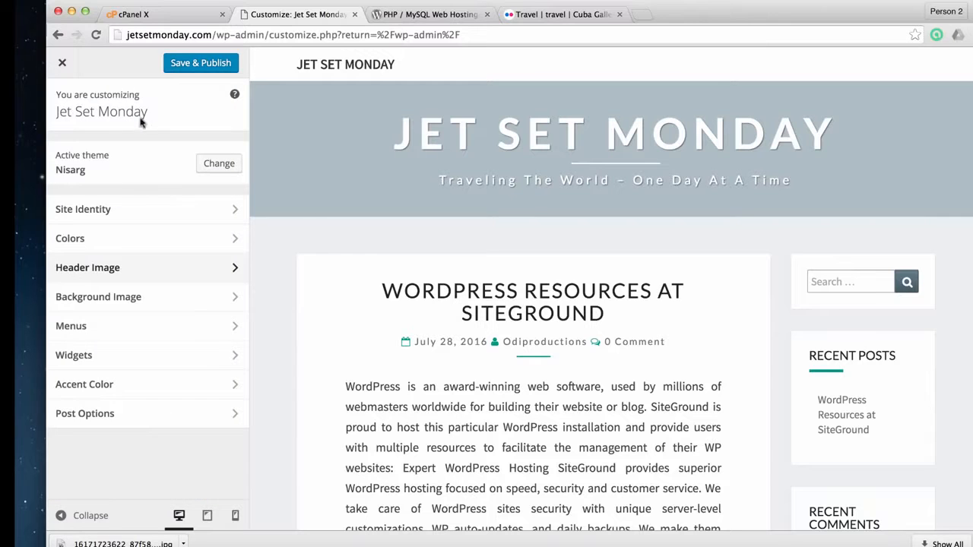
click(131, 268)
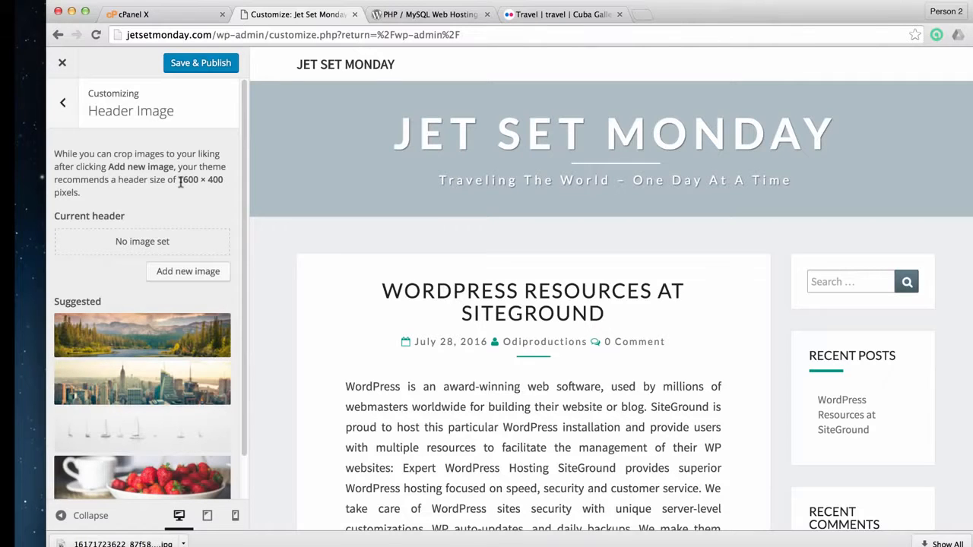
drag(178, 180, 226, 180)
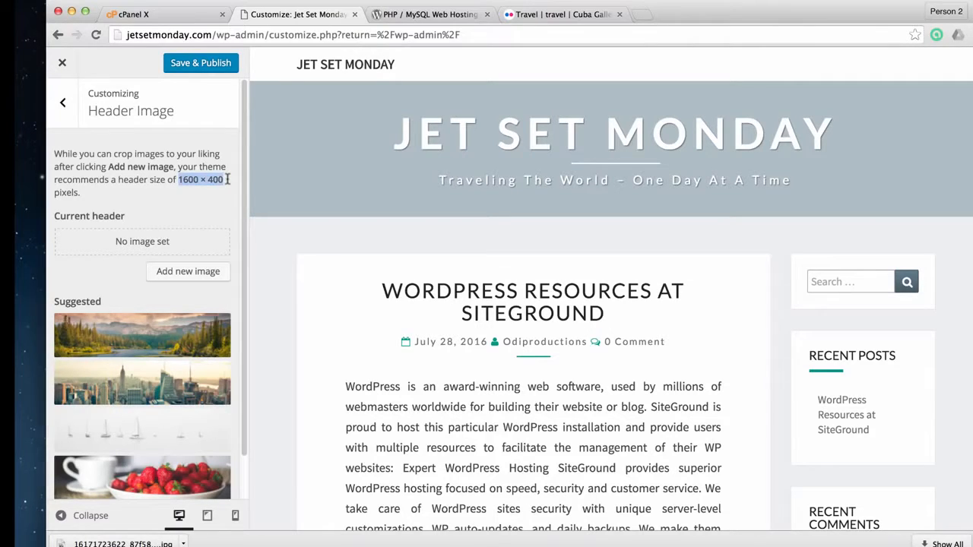
click(188, 233)
scroll(146, 290, down, 1)
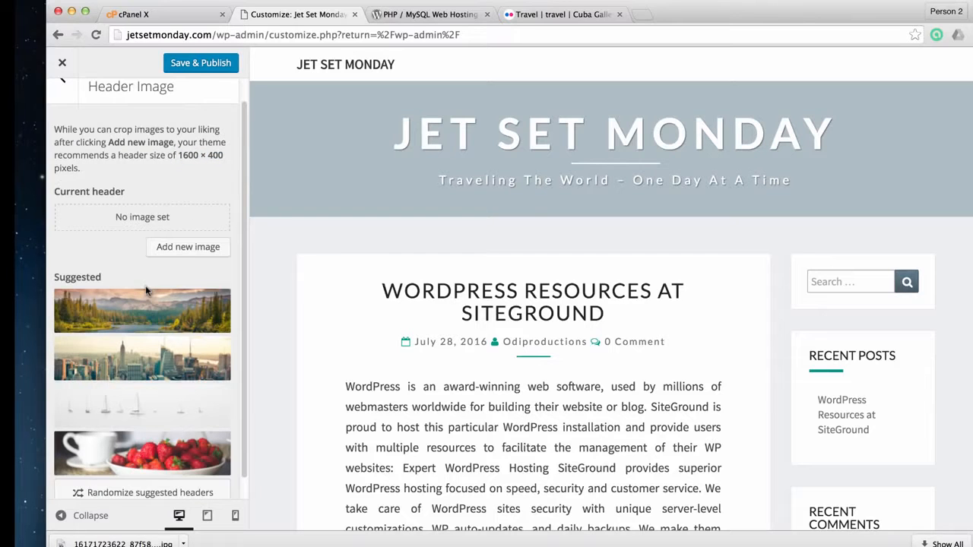
scroll(144, 291, down, 1)
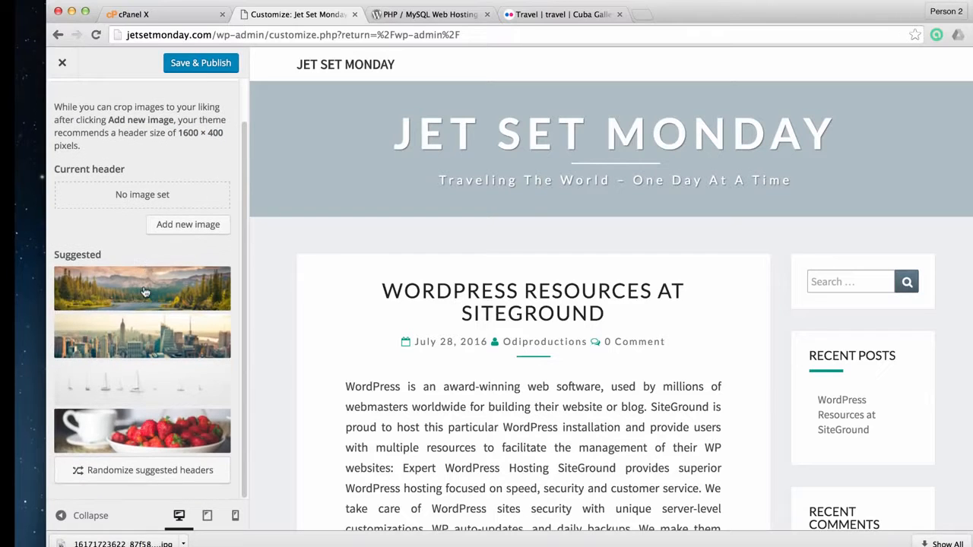
- Choose the suggested mountain lake picture over the city skyline as header image, publish the change and leave the customizer
click(160, 336)
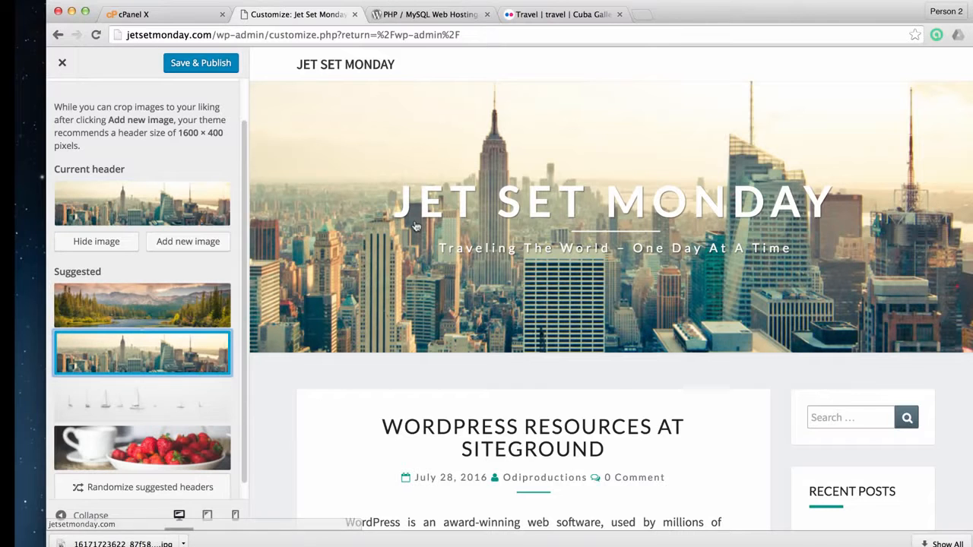
click(142, 305)
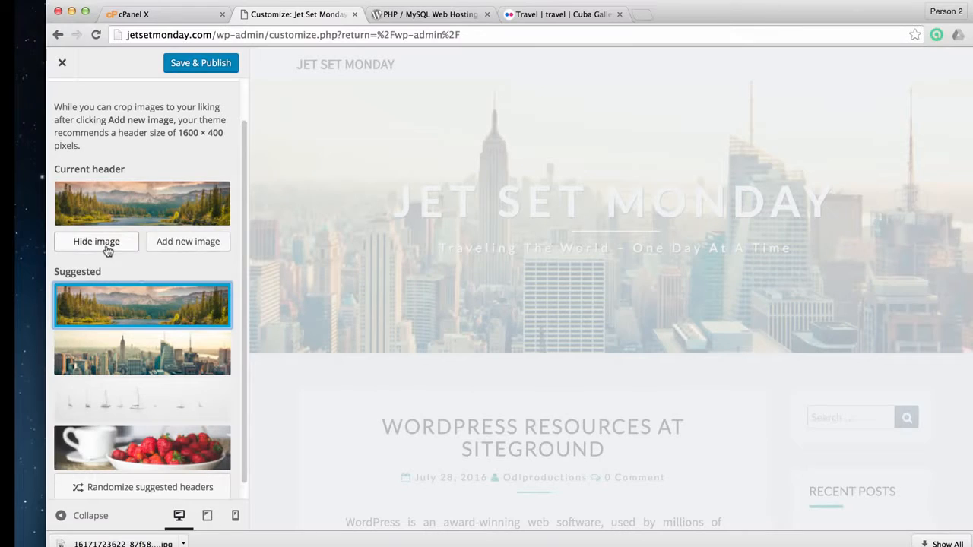
click(181, 242)
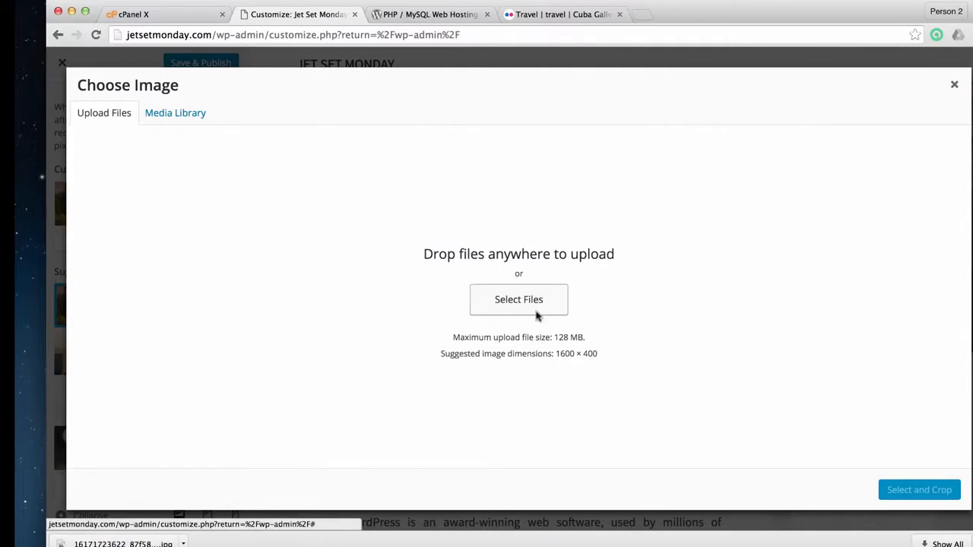
click(954, 84)
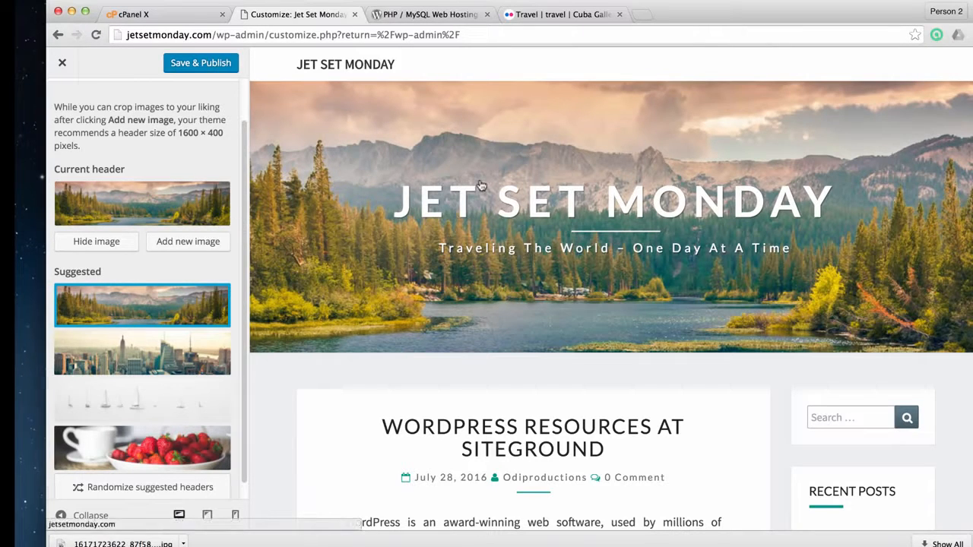
scroll(475, 293, down, 10)
scroll(479, 304, up, 10)
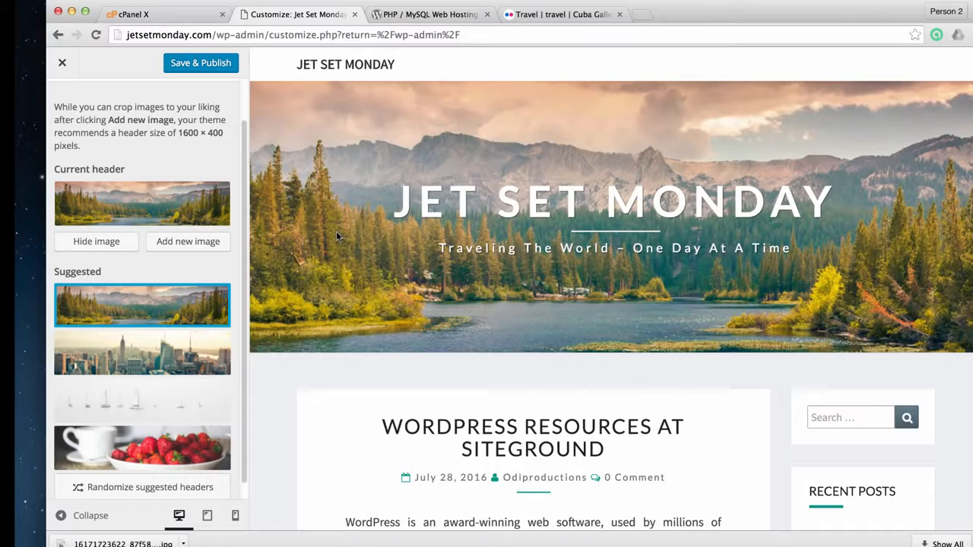
click(199, 68)
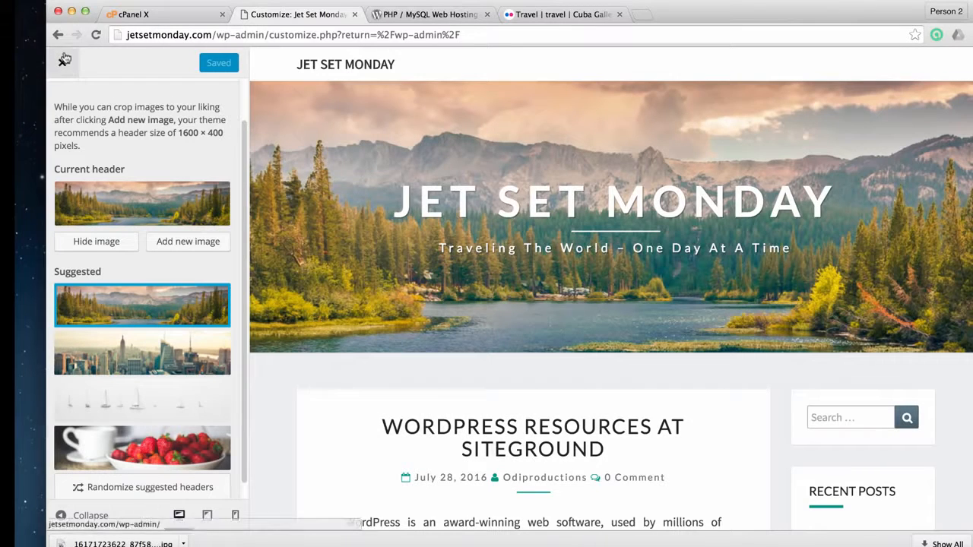
click(64, 60)
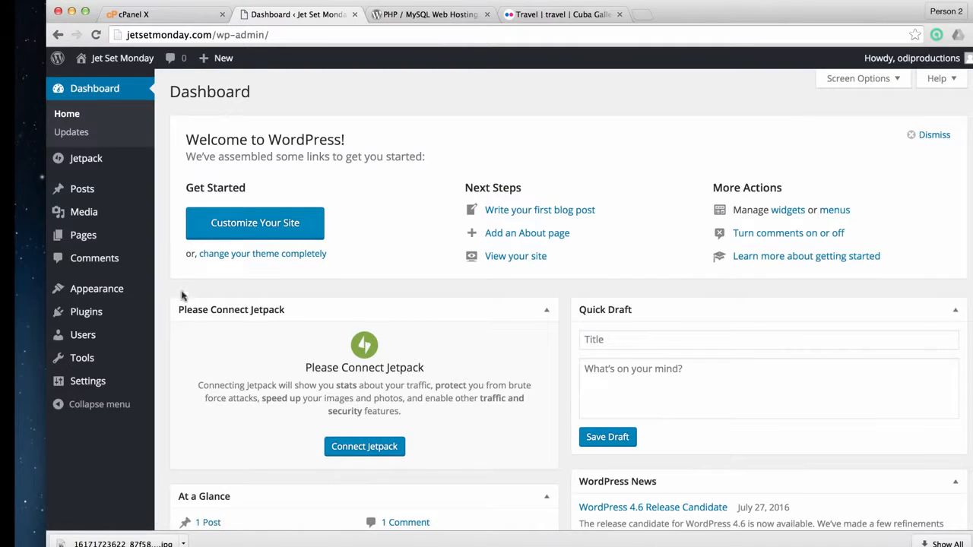
- Start a new blog post from the dashboard
mouse_move(103, 295)
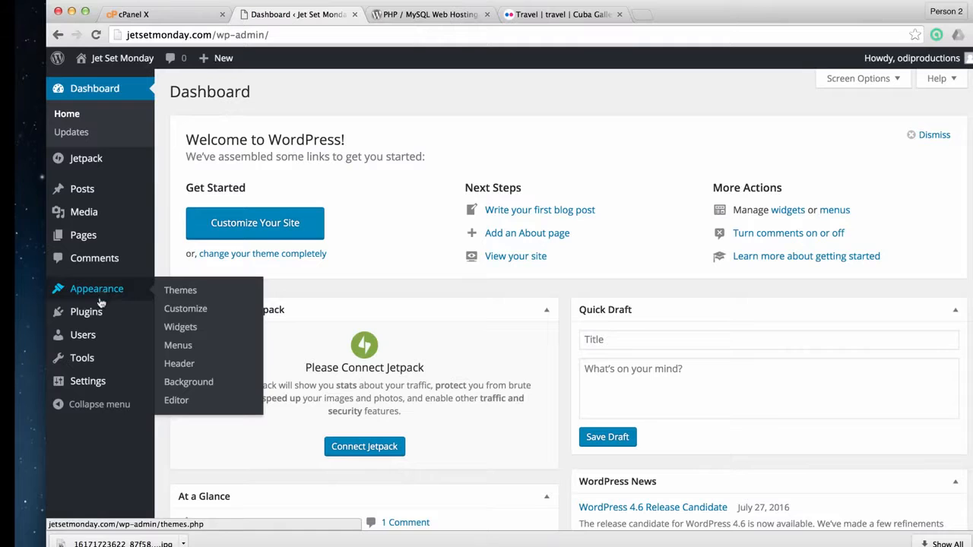
mouse_move(97, 190)
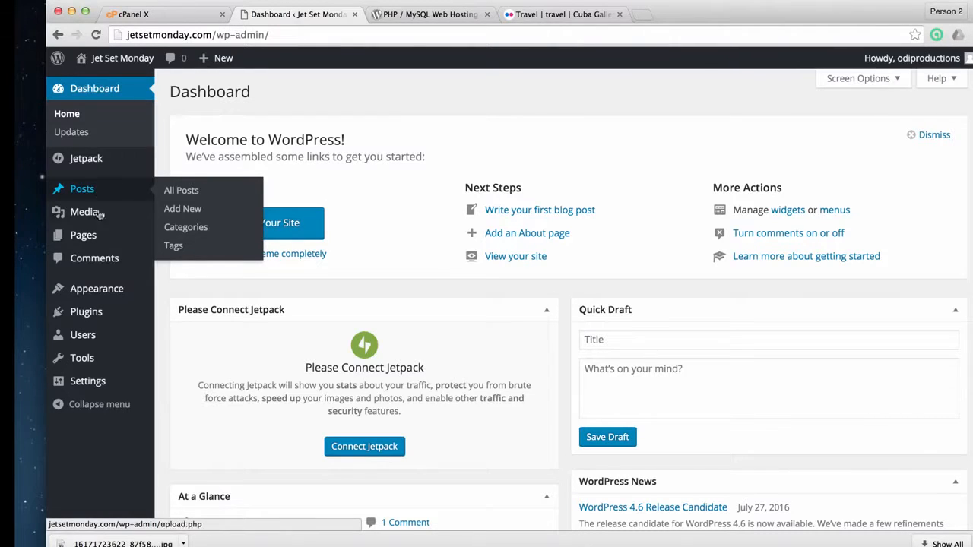
mouse_move(90, 345)
click(194, 211)
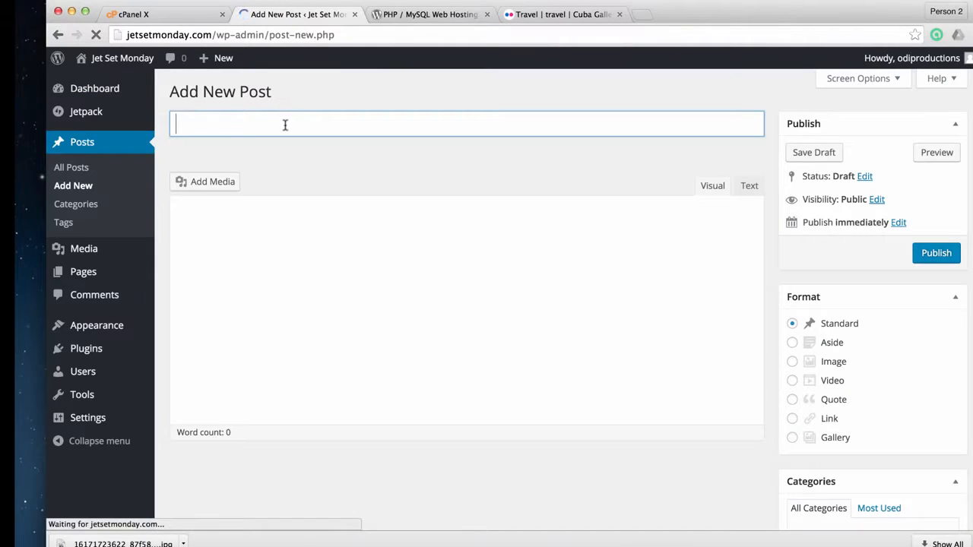
click(317, 263)
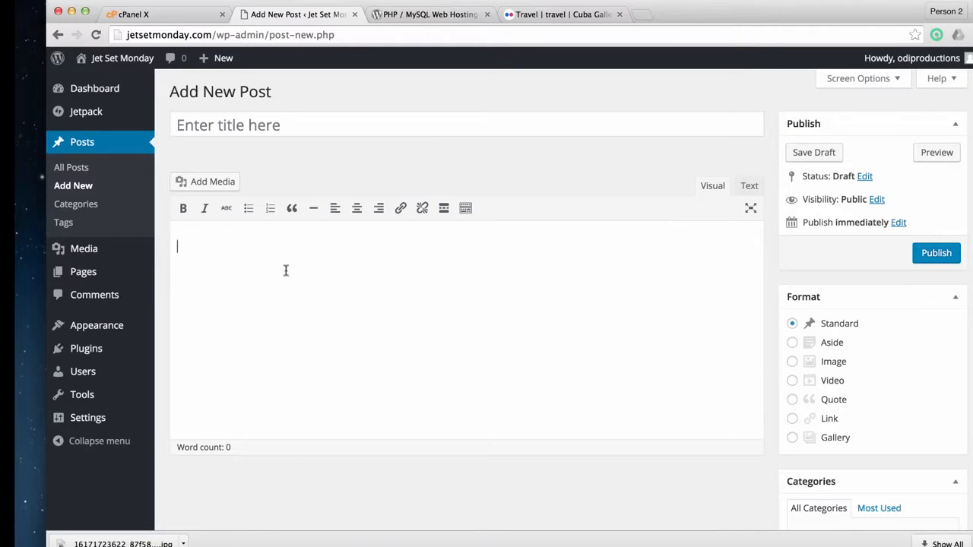
- Title the new post "My Trip to the Big Apple"
click(308, 128)
text(My trip)
key(BackSpace)
key(BackSpace)
key(BackSpace)
key(BackSpace)
key(BackSpace)
text(Trip to the big)
key(BackSpace)
key(BackSpace)
key(BackSpace)
text(B)
key(BackSpace)
text(Big Apple)
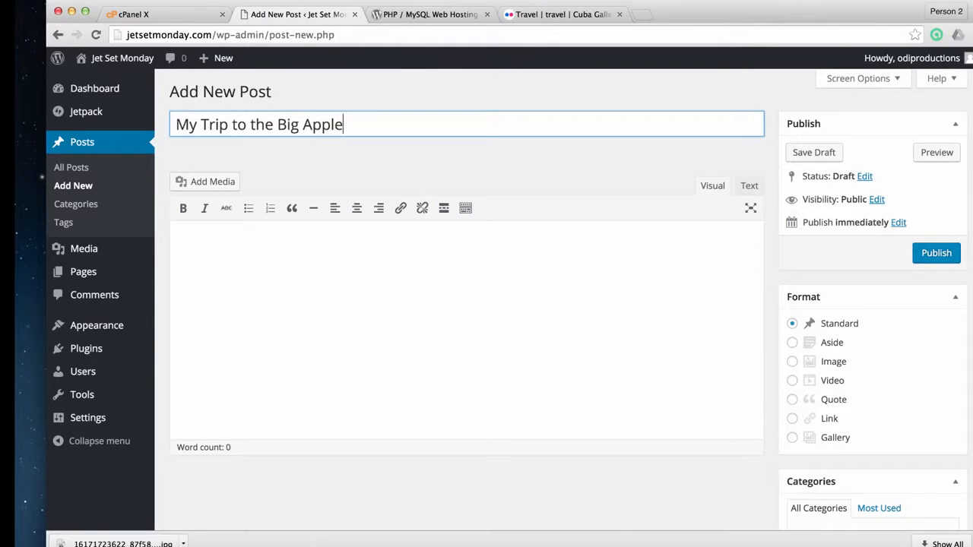
click(423, 256)
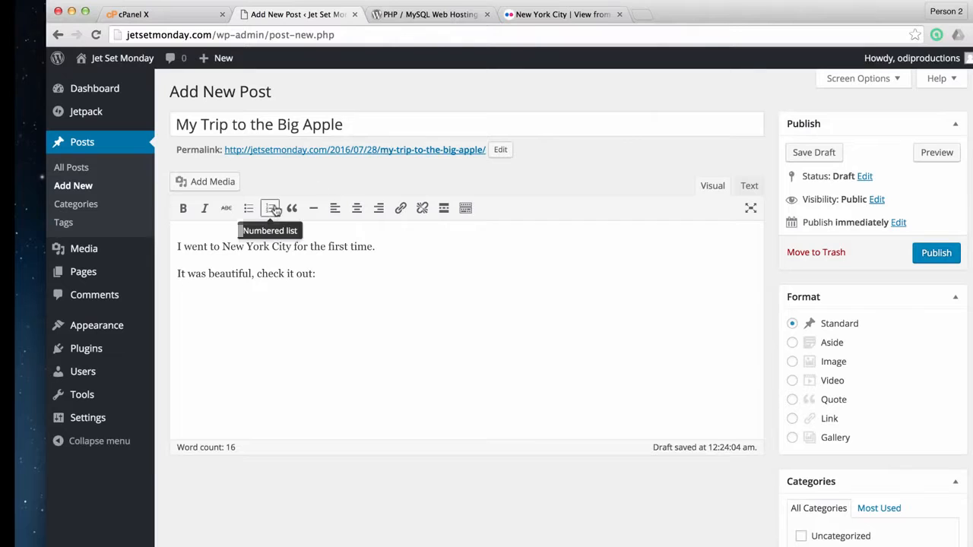
click(213, 182)
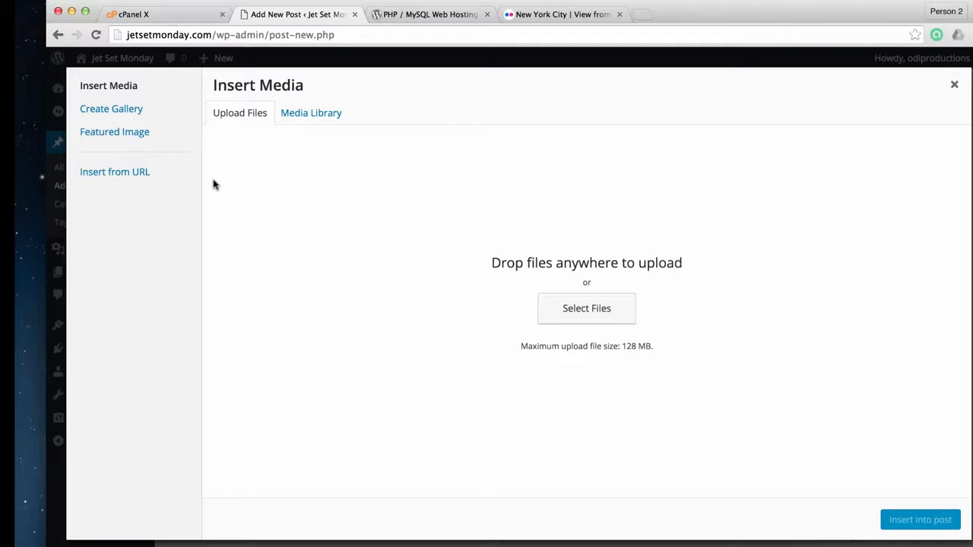
drag(218, 441, 571, 148)
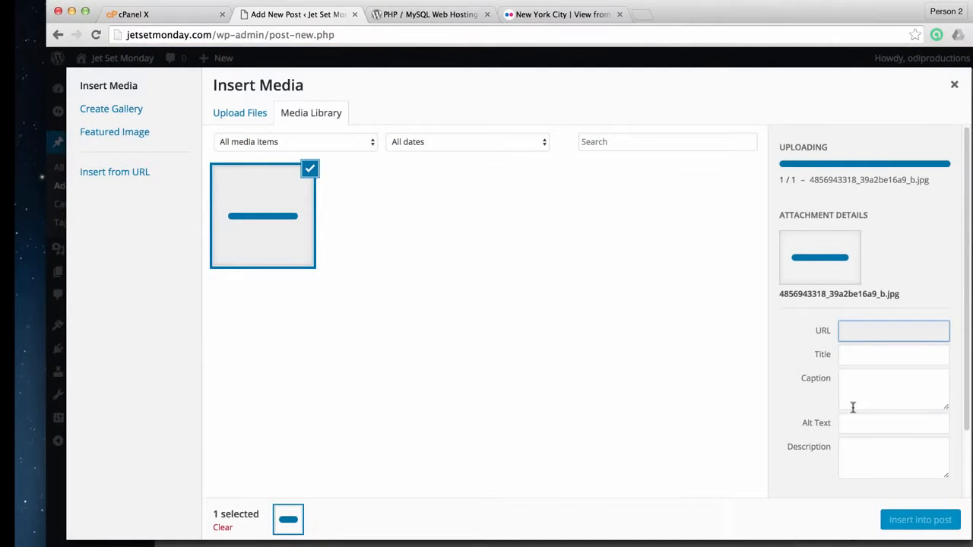
click(920, 520)
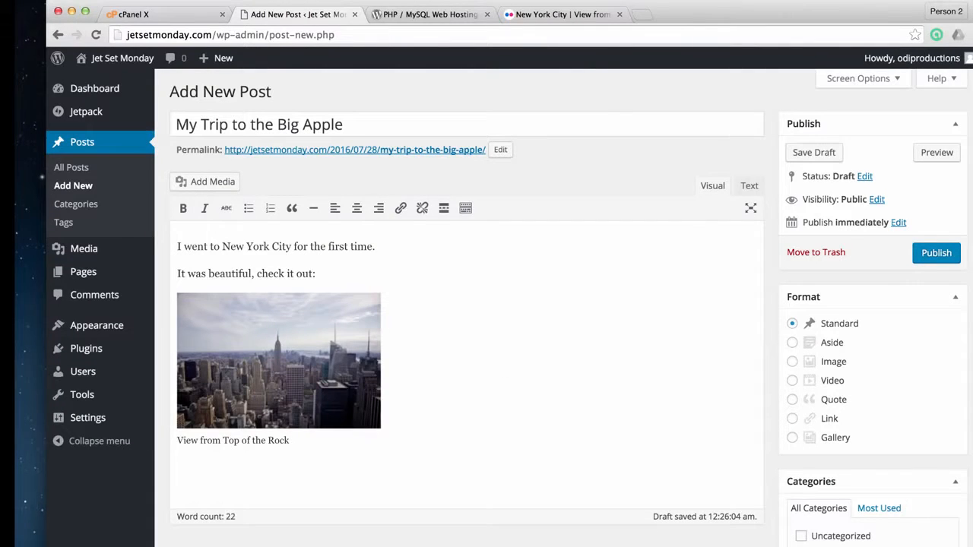
- Remove the caption under the skyline photo and add the closing line "Thanks for reading guys!" to the post
drag(286, 444, 252, 441)
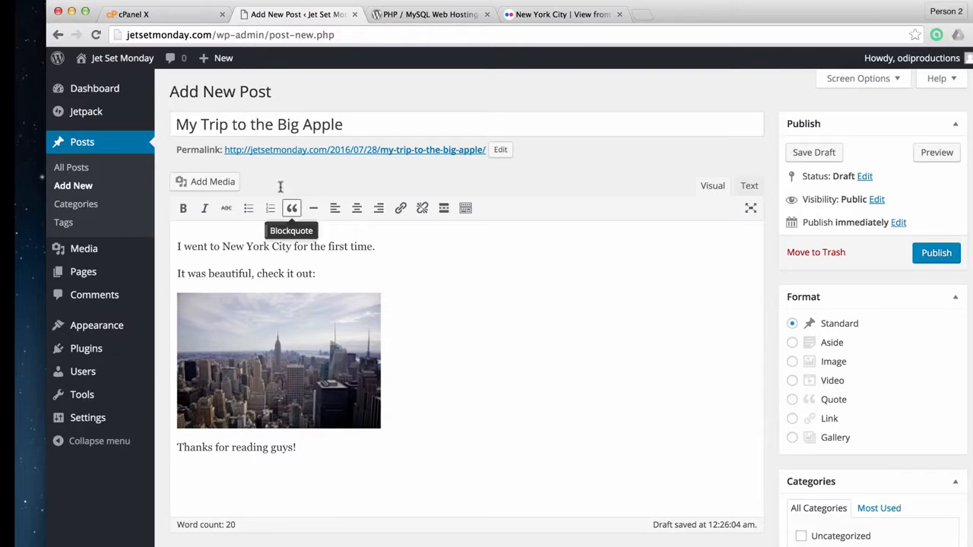
click(249, 119)
click(260, 245)
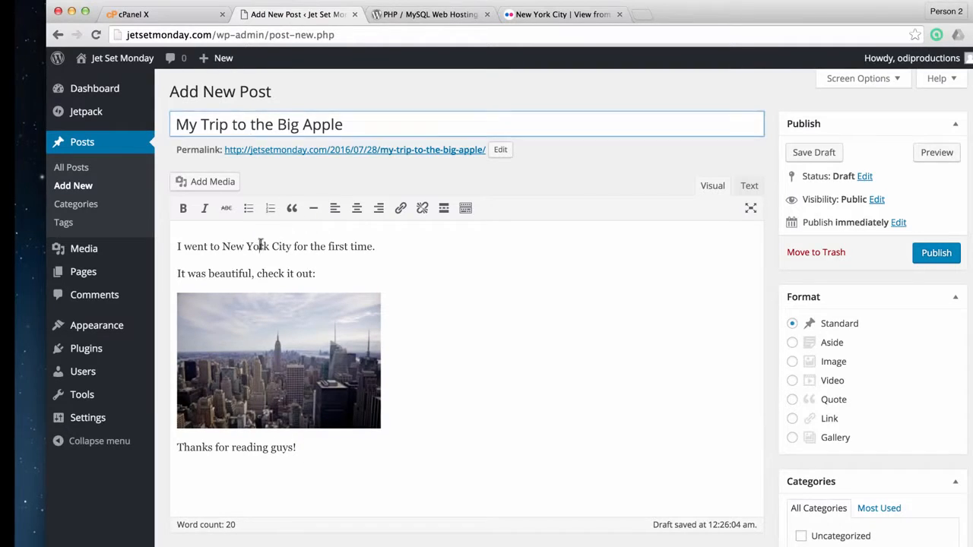
- Set the New York City skyline photo from the media library as the post's featured image
scroll(261, 245, down, 1)
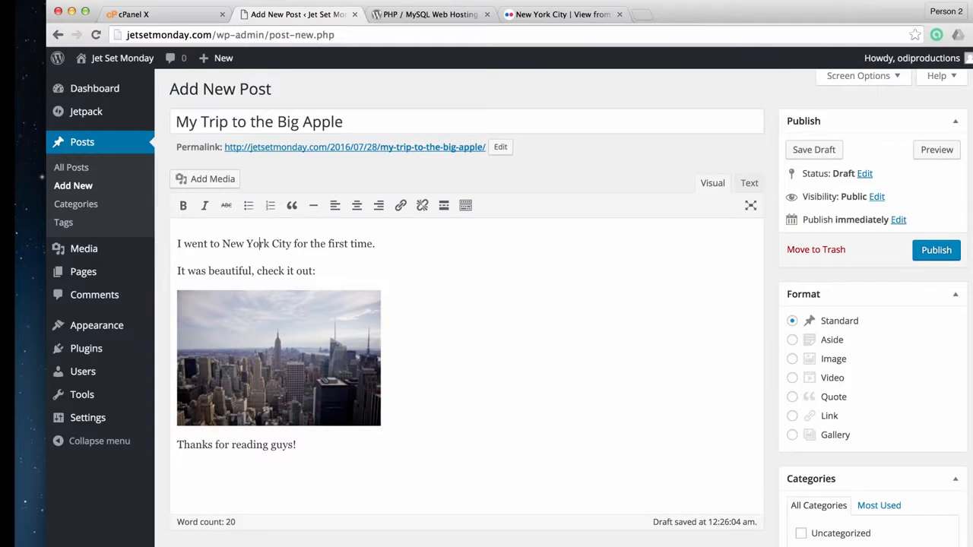
scroll(304, 380, down, 5)
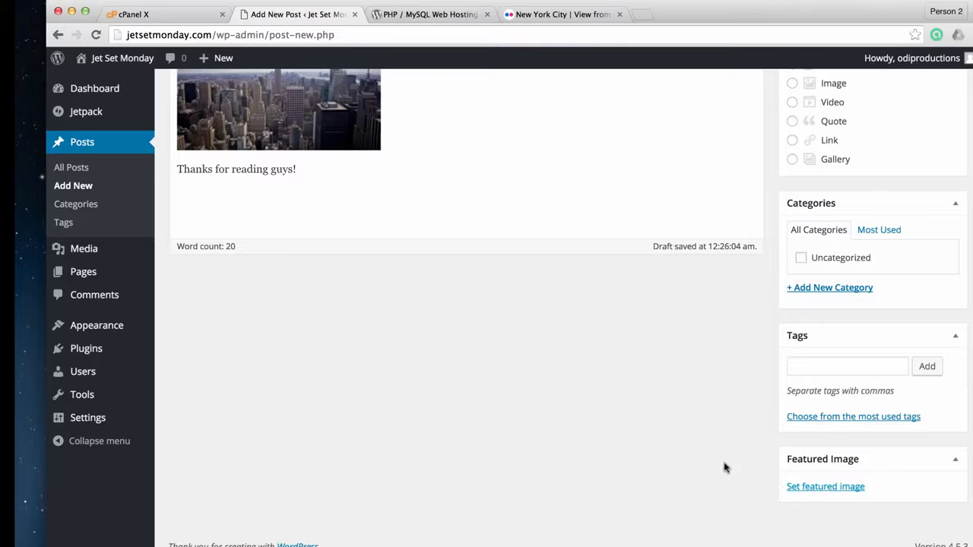
click(799, 491)
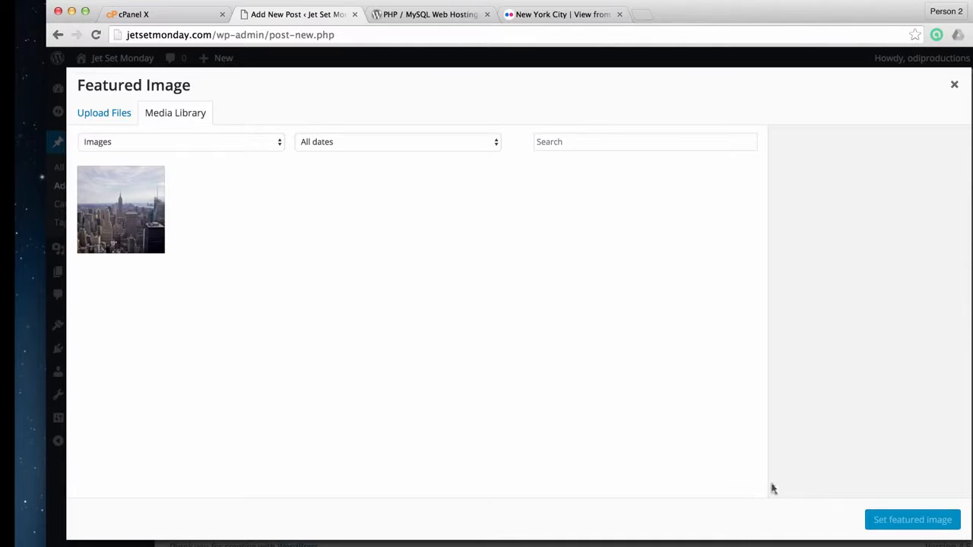
click(144, 215)
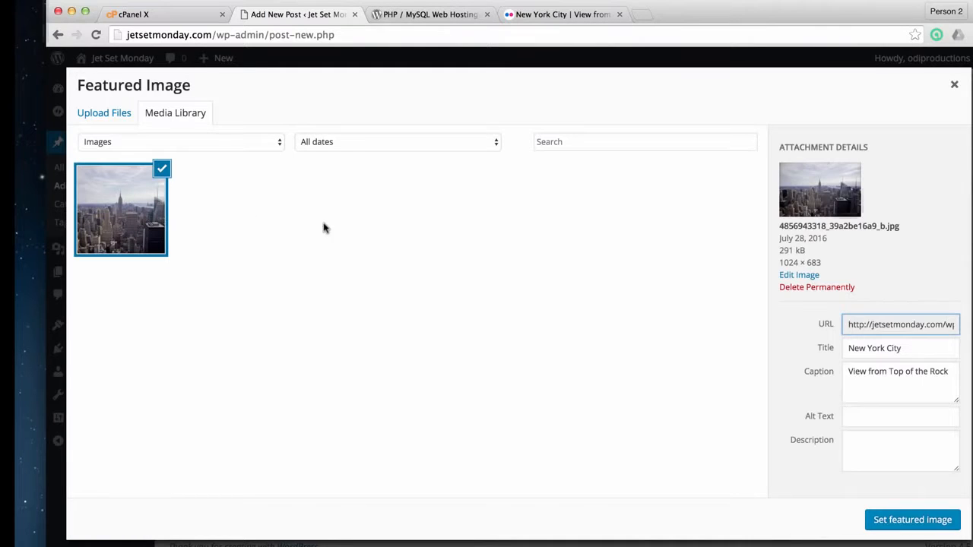
click(913, 520)
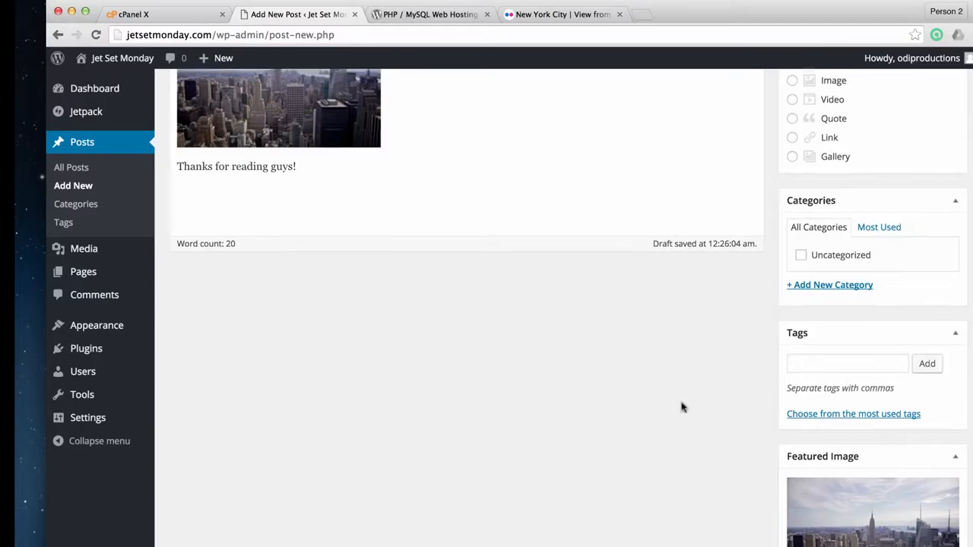
scroll(533, 174, down, 2)
scroll(343, 217, up, 5)
scroll(609, 380, down, 5)
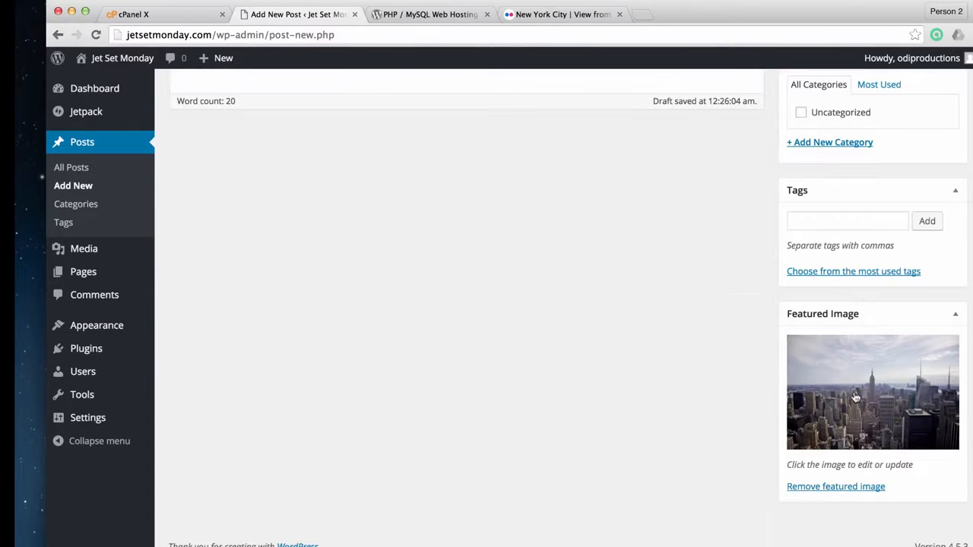
- Add a new category "New York City" to the Big Apple post and publish the post
scroll(745, 376, up, 6)
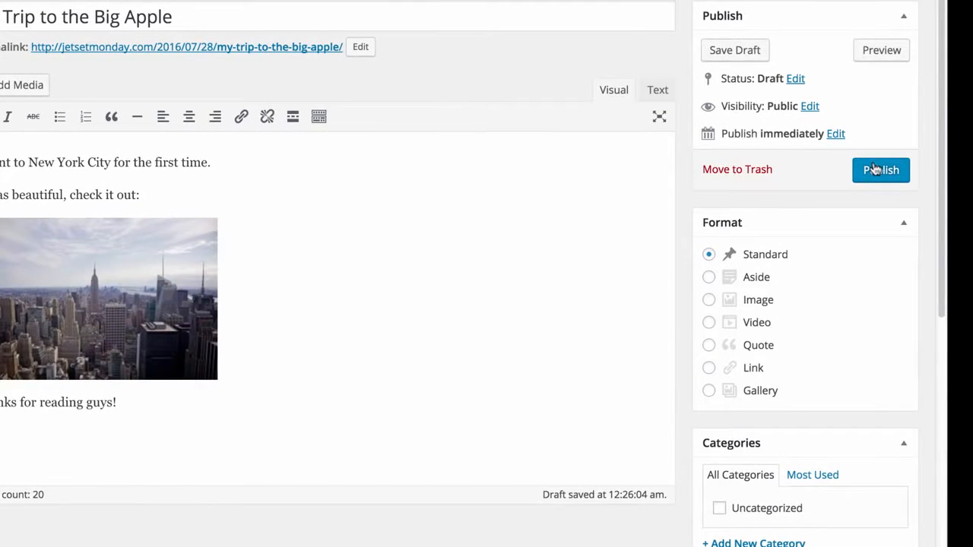
scroll(685, 357, down, 2)
click(748, 421)
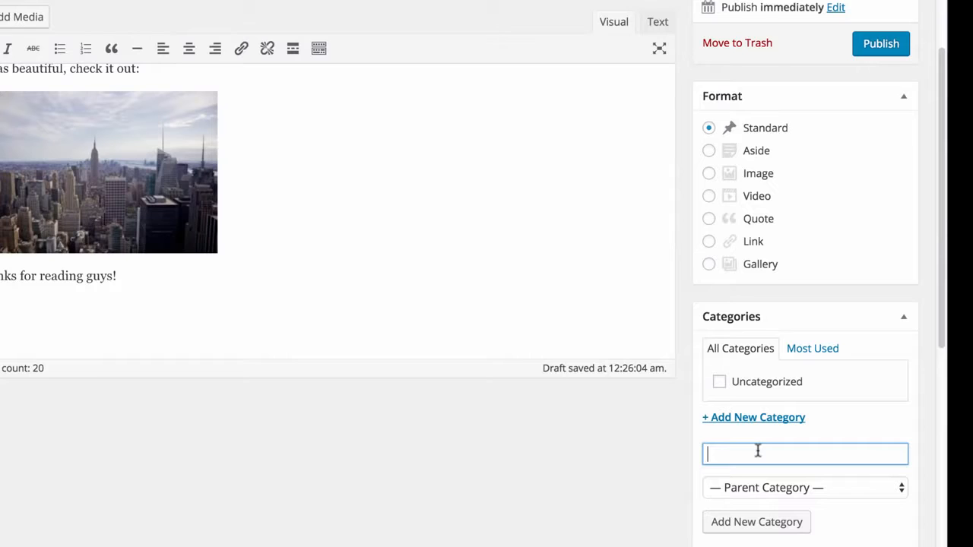
text(N)
click(776, 523)
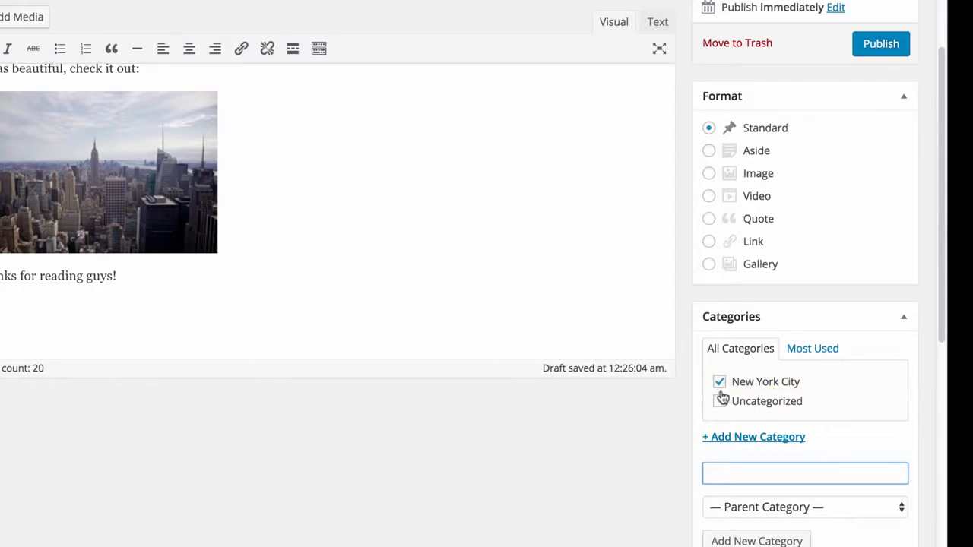
scroll(722, 397, up, 3)
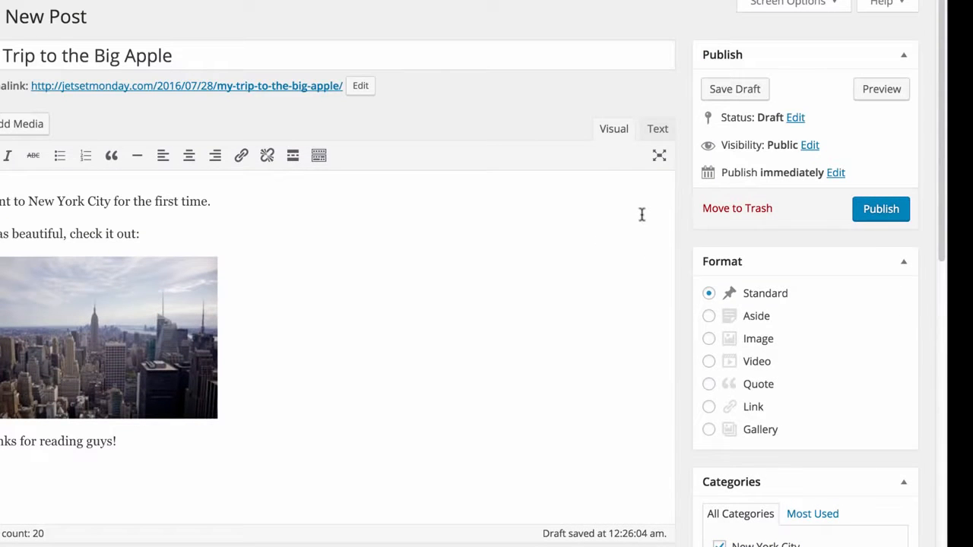
click(886, 213)
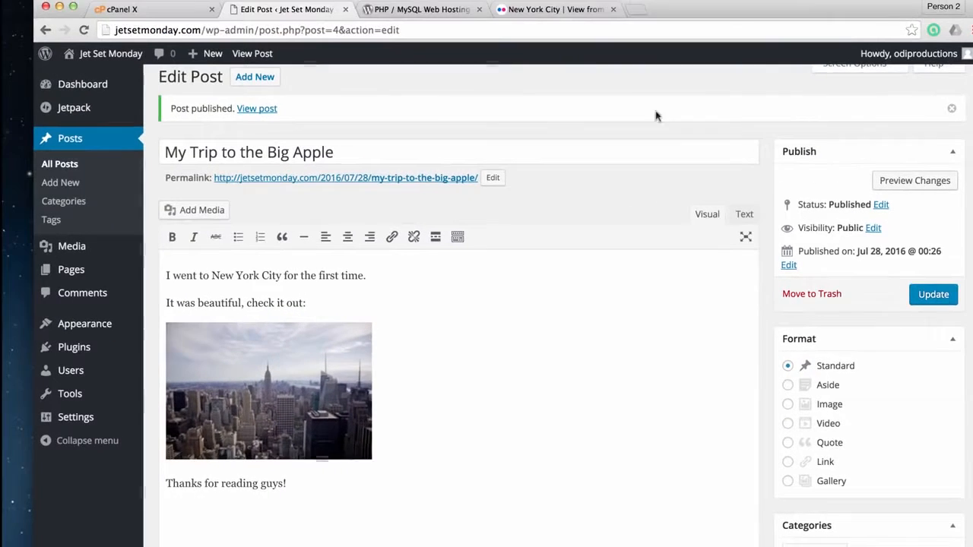
- Visit the live site and review how the published post, its featured image and its text appear on the home page
mouse_move(114, 58)
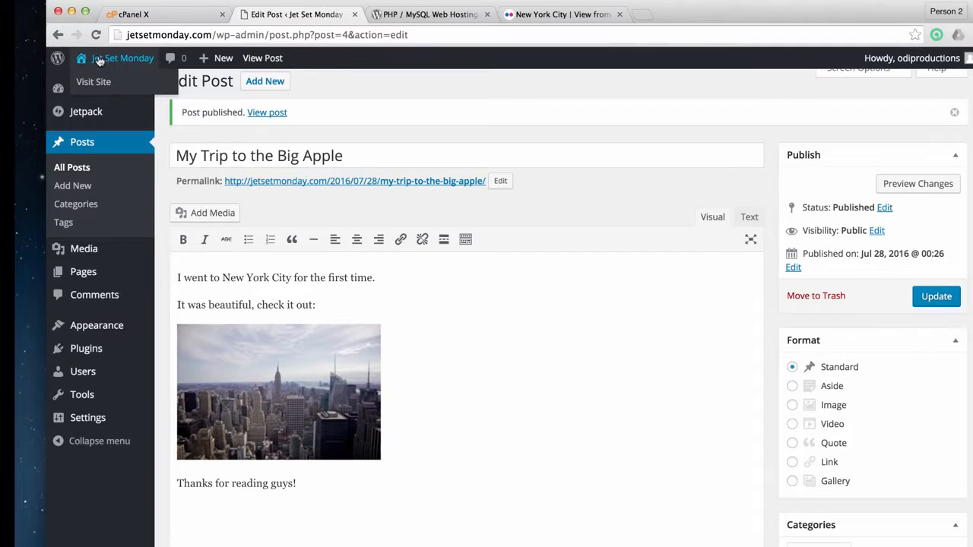
click(106, 83)
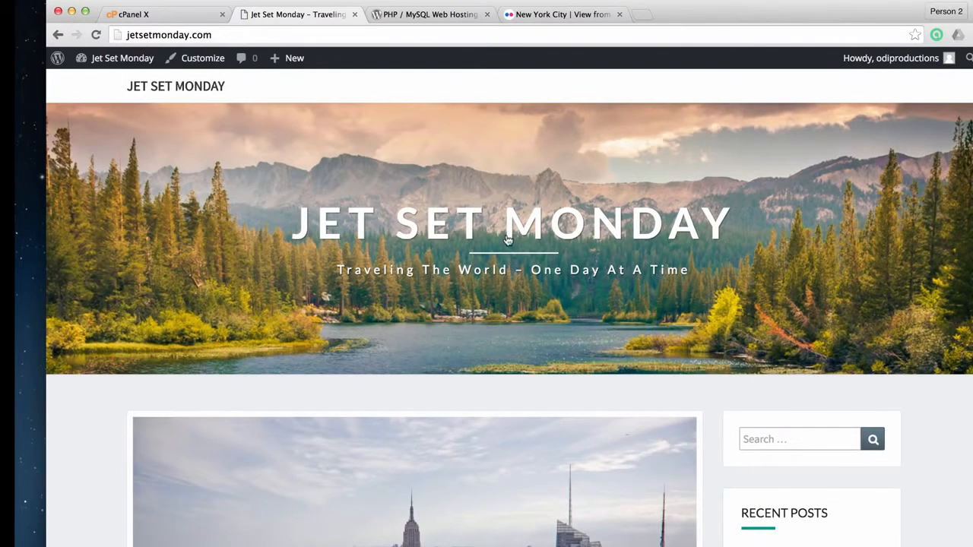
scroll(528, 269, down, 5)
scroll(625, 371, up, 5)
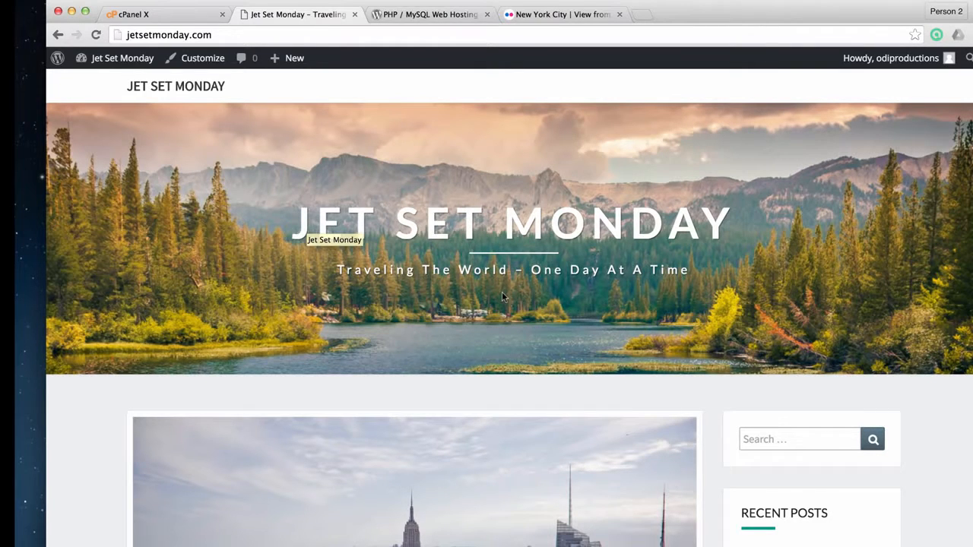
scroll(501, 294, down, 3)
scroll(500, 296, down, 4)
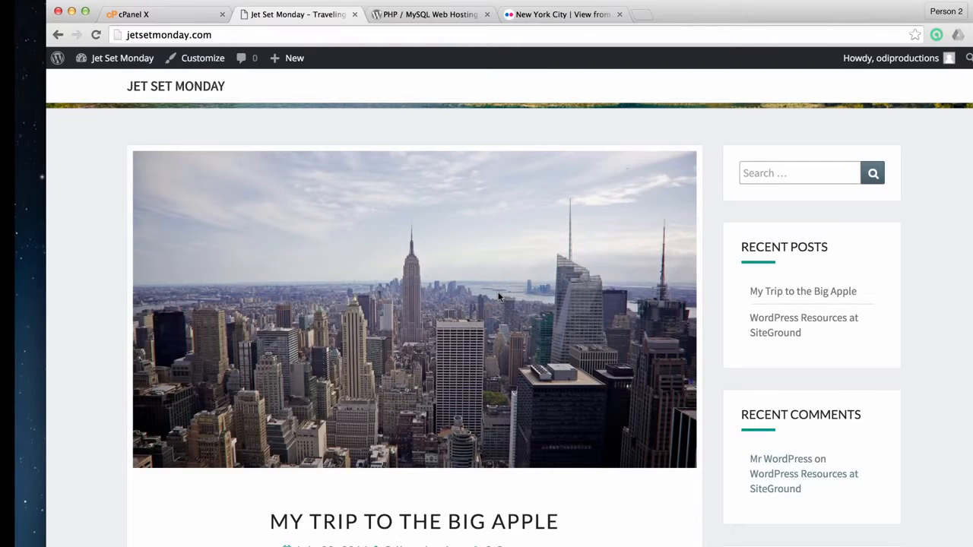
scroll(380, 342, down, 2)
scroll(380, 343, down, 3)
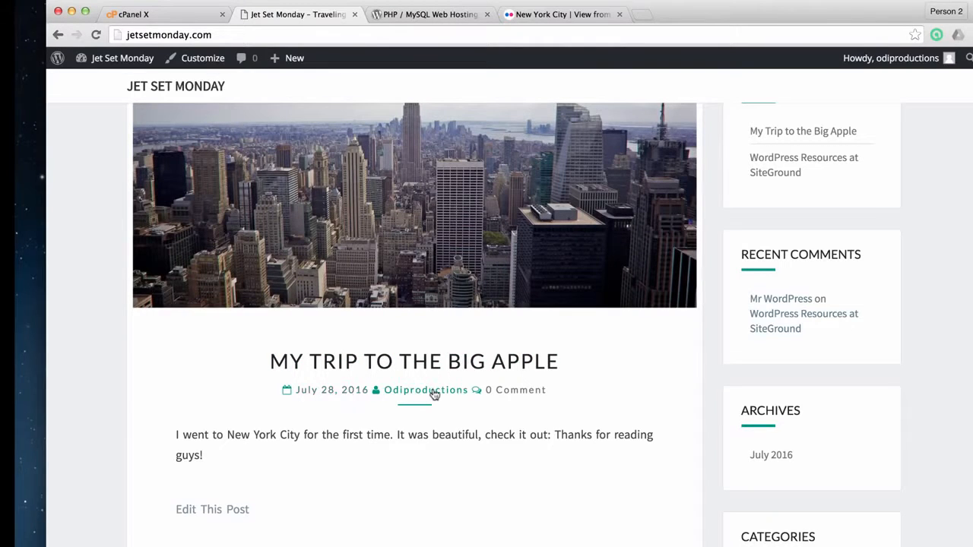
scroll(363, 413, down, 1)
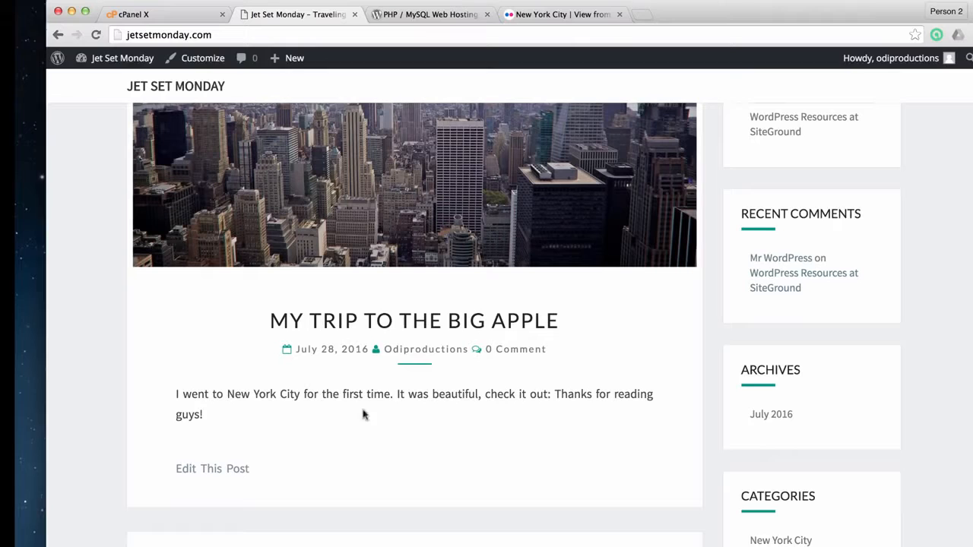
scroll(324, 393, up, 1)
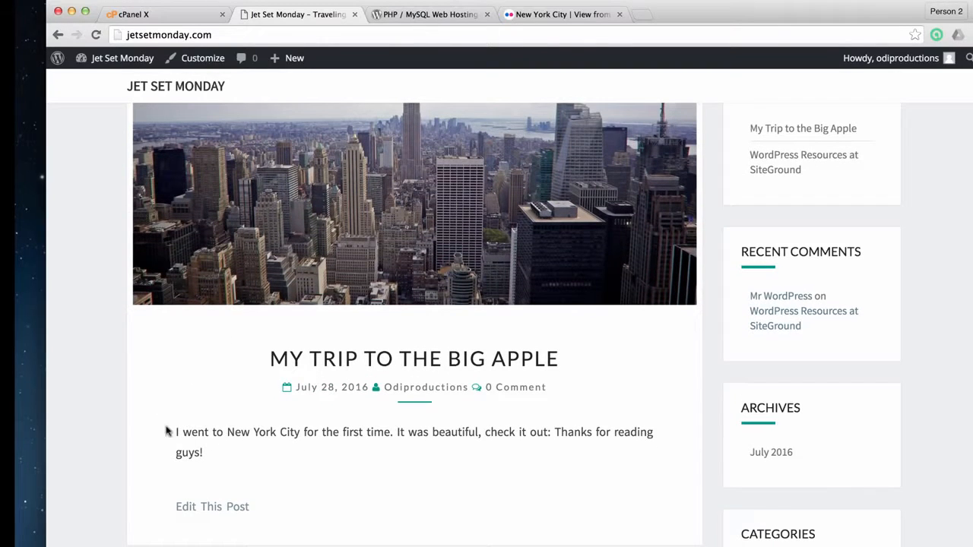
scroll(246, 463, down, 3)
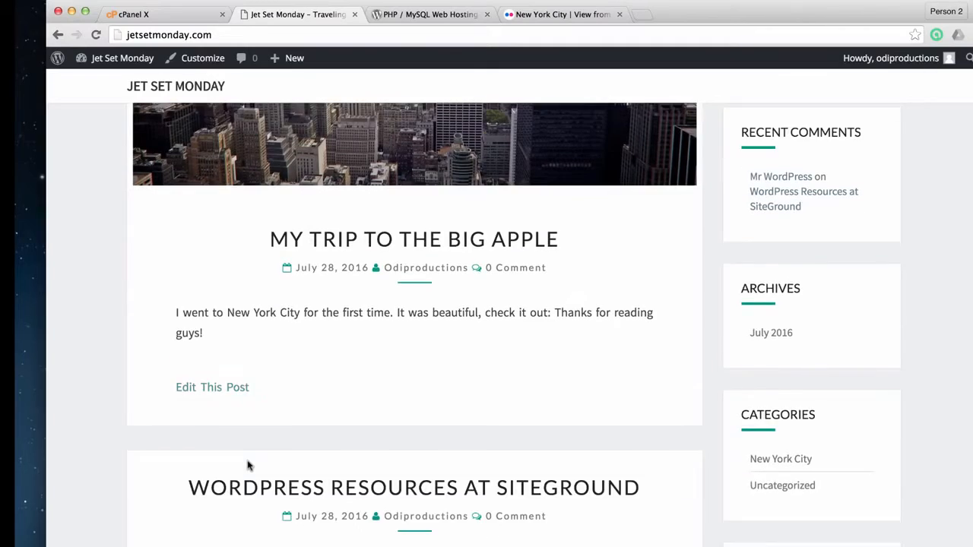
scroll(248, 465, up, 7)
scroll(247, 465, up, 7)
scroll(247, 455, down, 5)
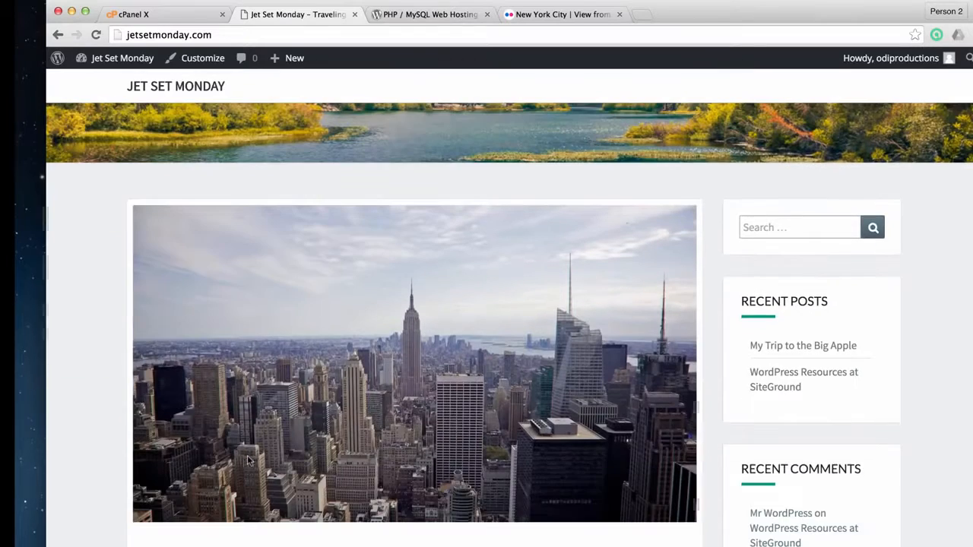
scroll(247, 460, down, 6)
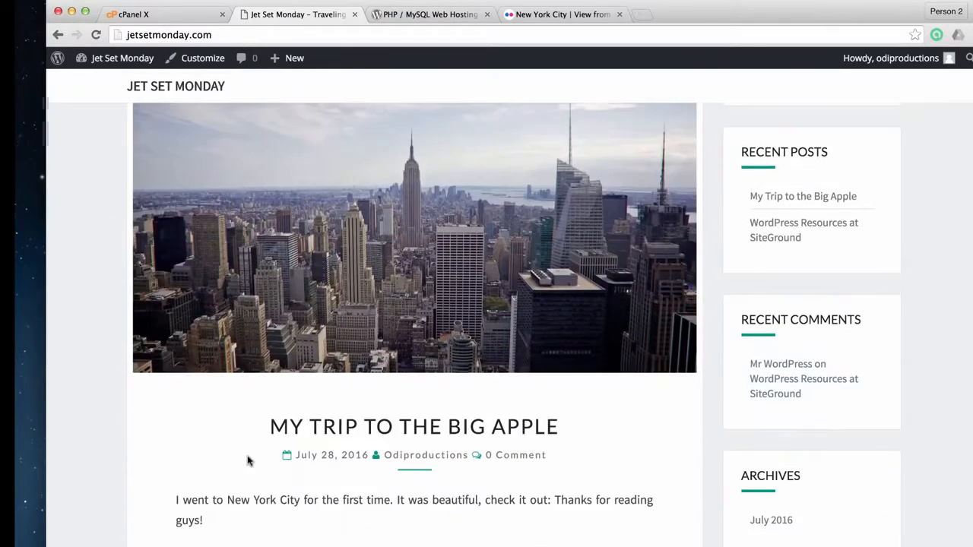
scroll(248, 460, up, 10)
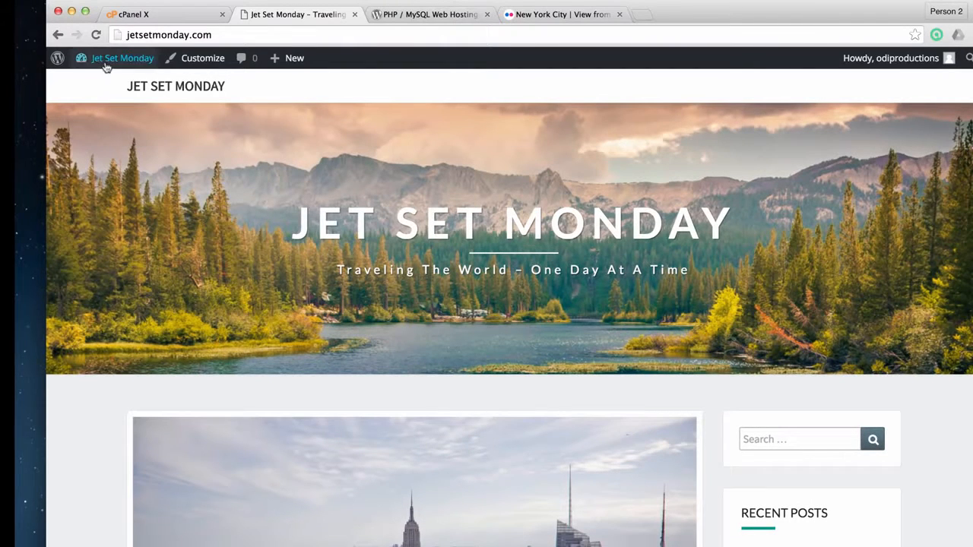
- Return to the dashboard and start a new page titled "About Us"
mouse_move(106, 66)
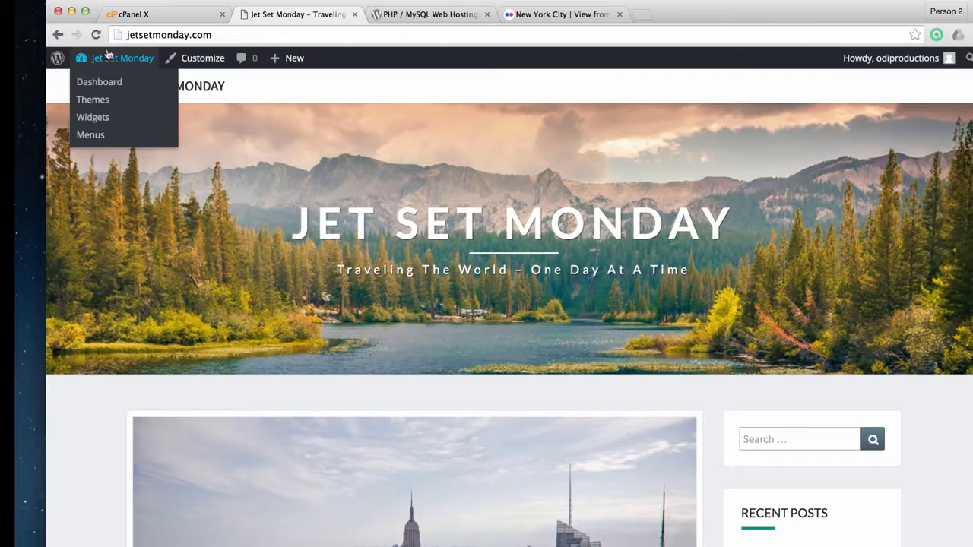
click(83, 82)
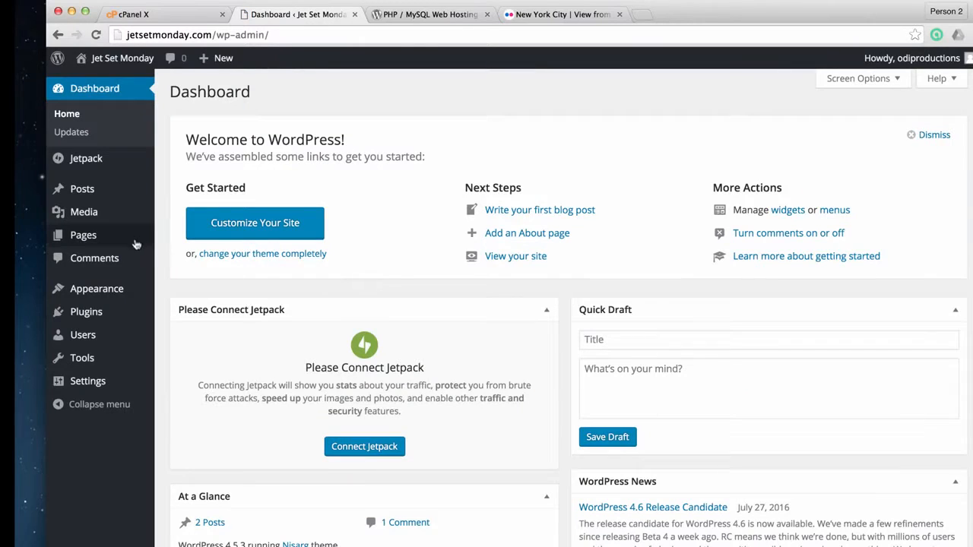
mouse_move(123, 242)
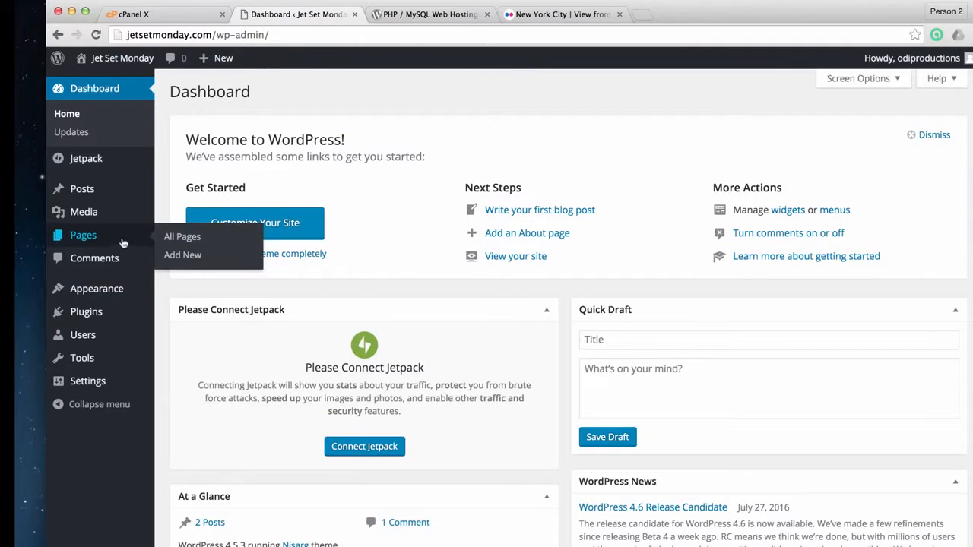
mouse_move(98, 189)
click(186, 256)
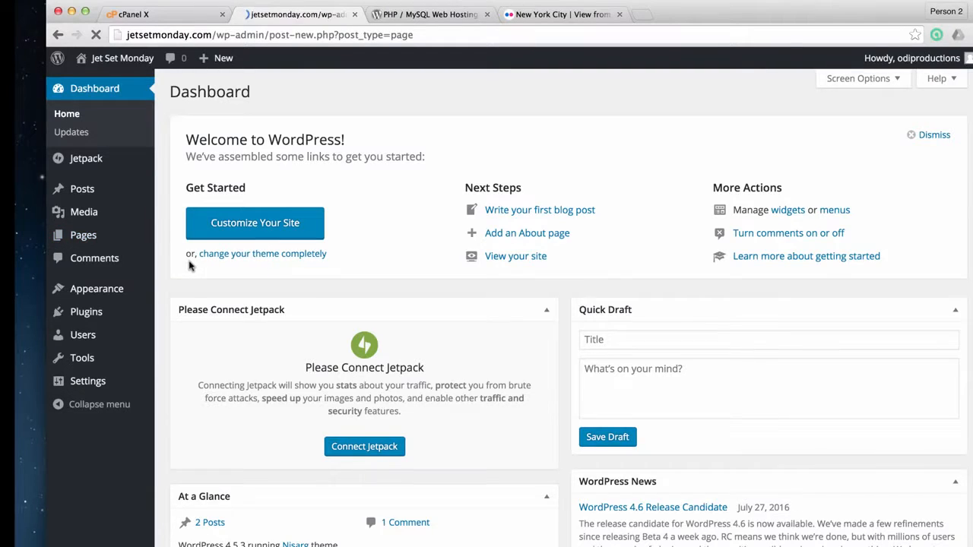
click(255, 121)
text(About Us)
- Write "This blog is a journal of all my travels around the world." and "Travel with me!" as the page's text and publish it
click(310, 346)
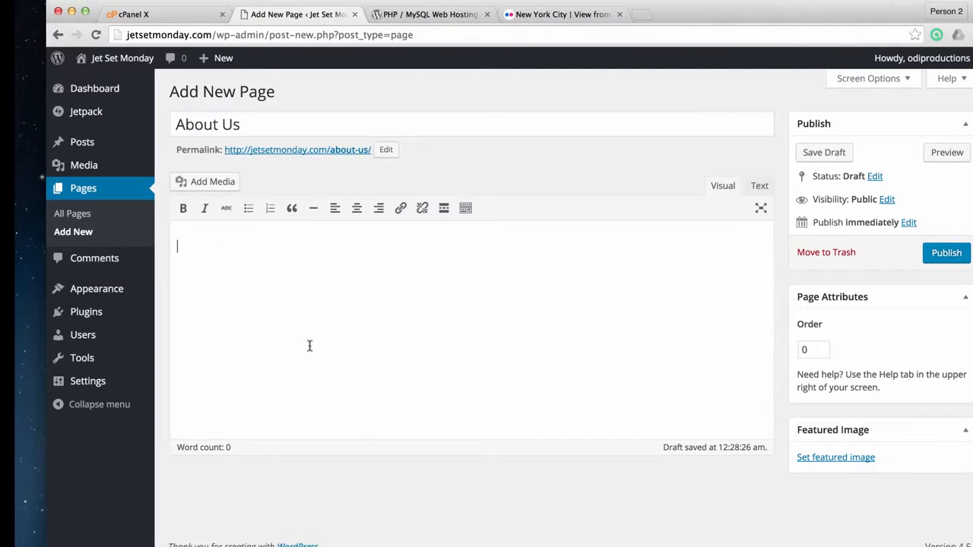
text(This blog is a journal of all my travels around the world. Travel with me!)
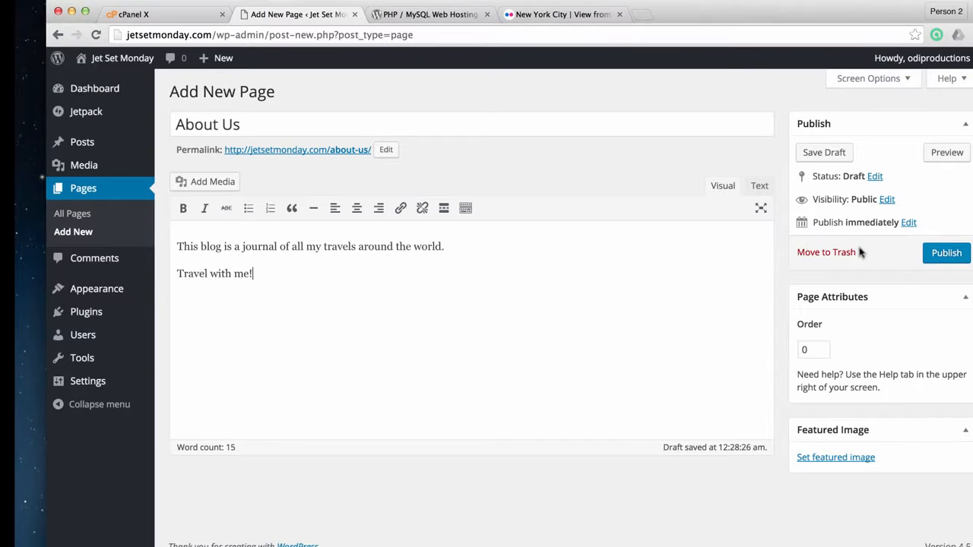
click(930, 252)
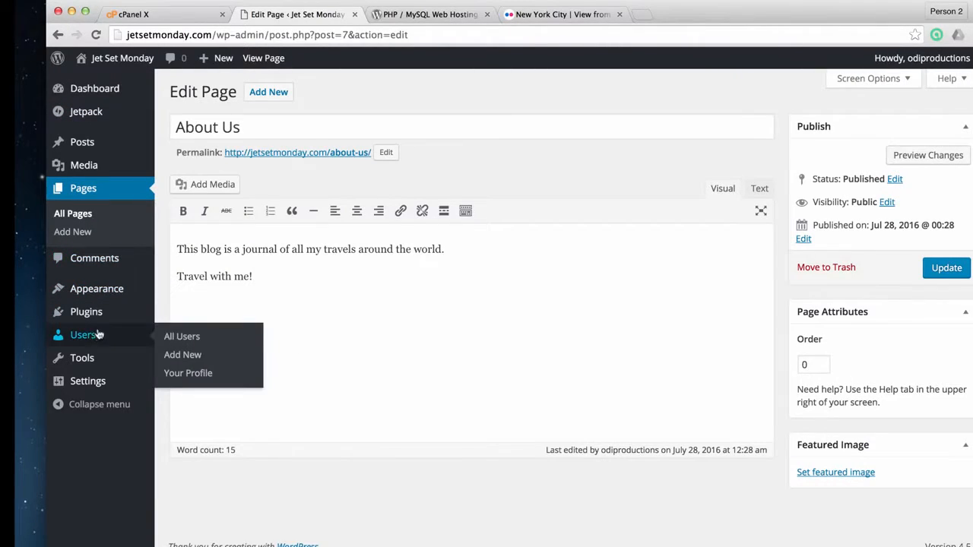
- Create and save a menu named "Main Menu" with the items Home, New York City and About Us, assigned to the Top Primary Menu location
mouse_move(119, 291)
click(184, 348)
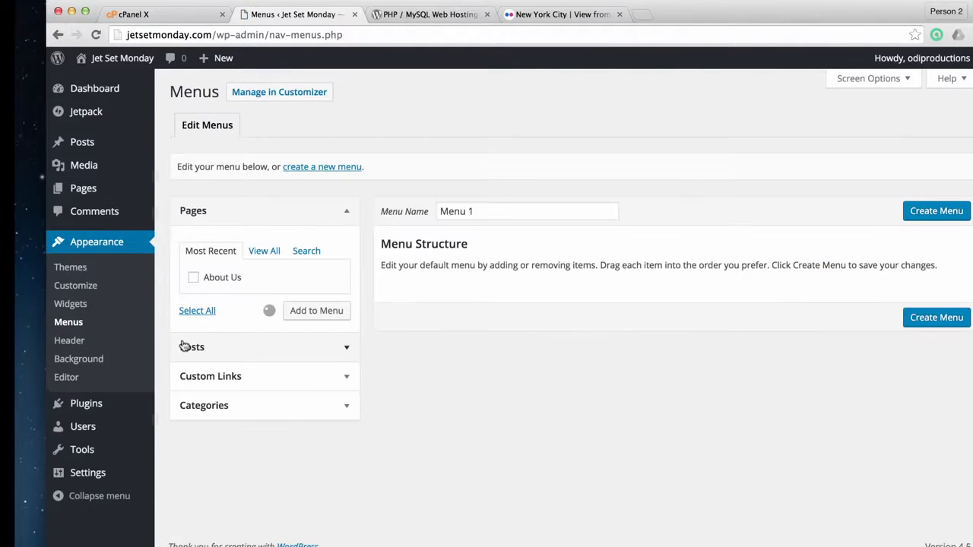
drag(478, 211, 373, 206)
text(Main)
click(747, 318)
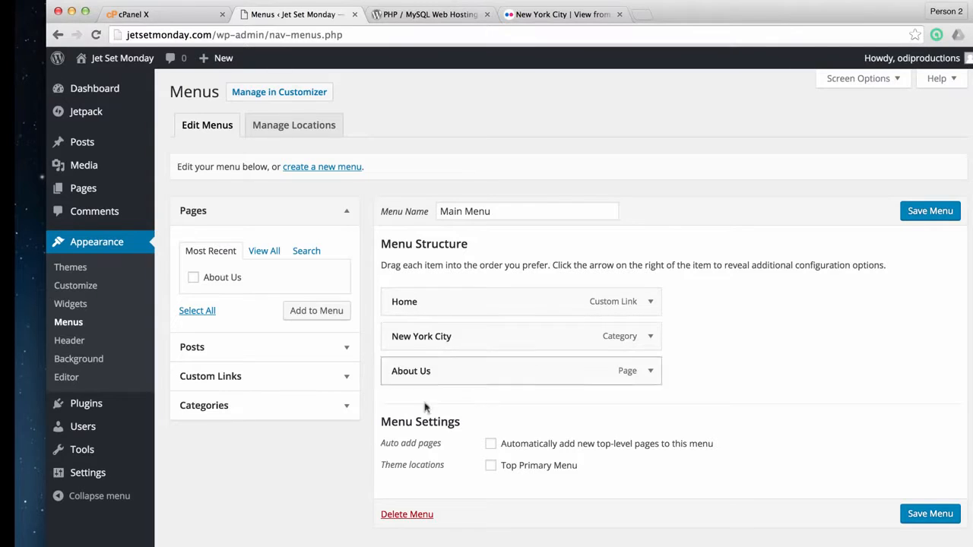
click(488, 469)
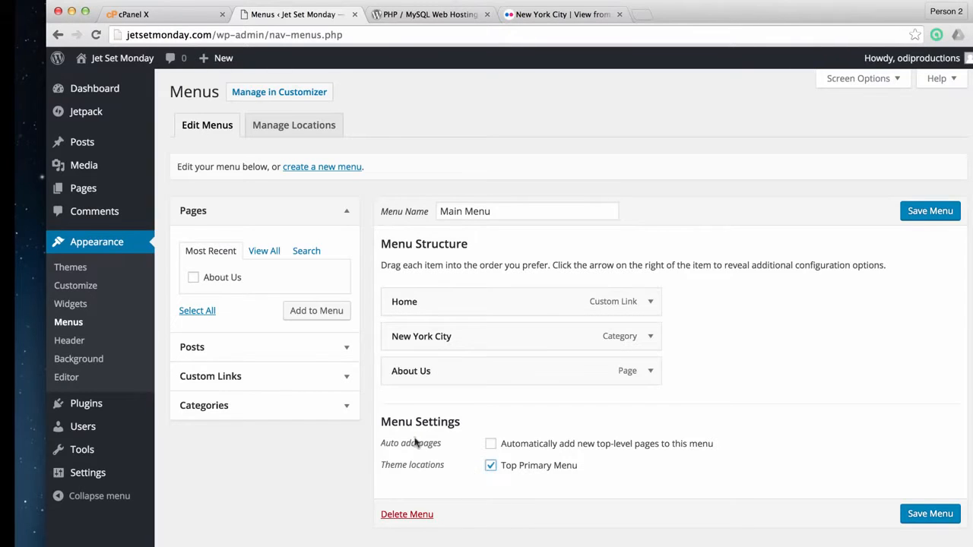
click(910, 215)
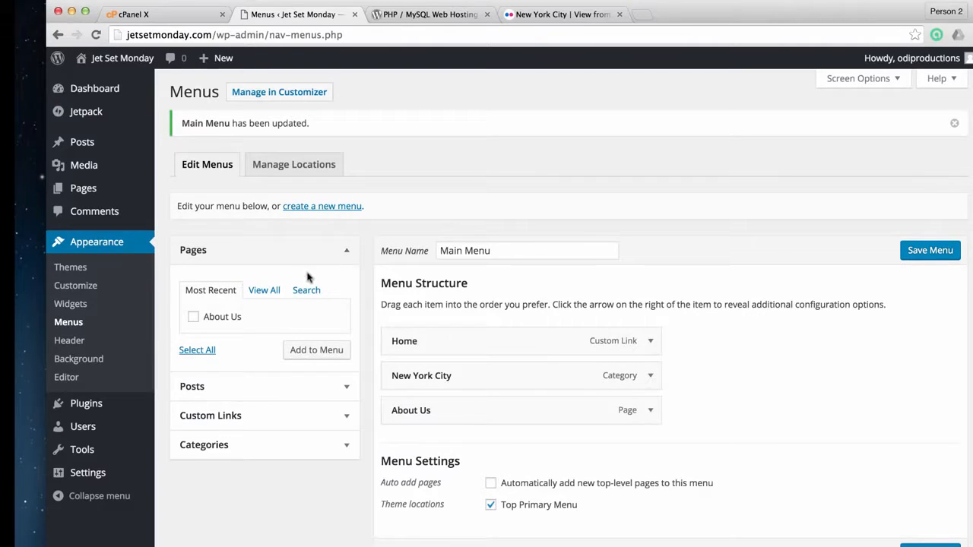
- Open the site customizer and examine the Main Menu's items and its appearance in the site preview
click(82, 289)
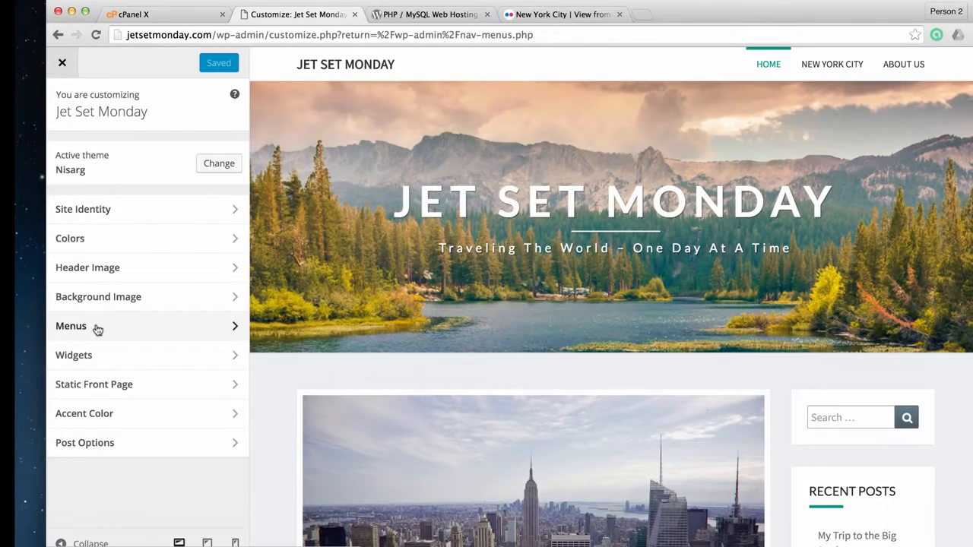
click(95, 326)
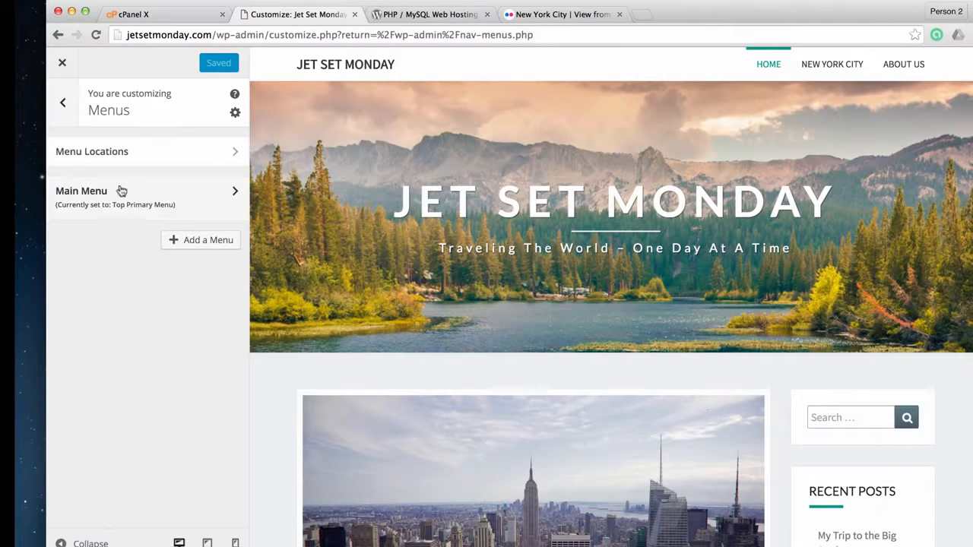
click(210, 191)
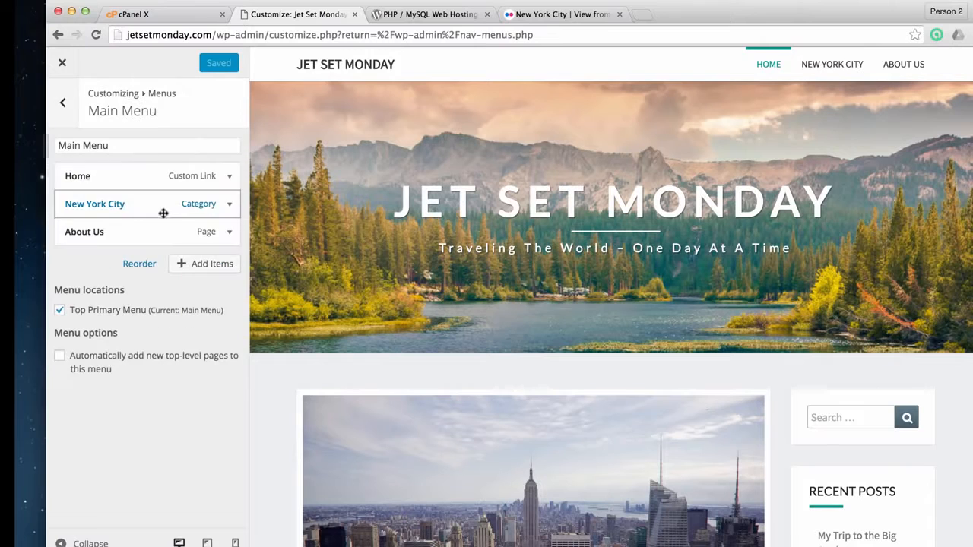
click(64, 100)
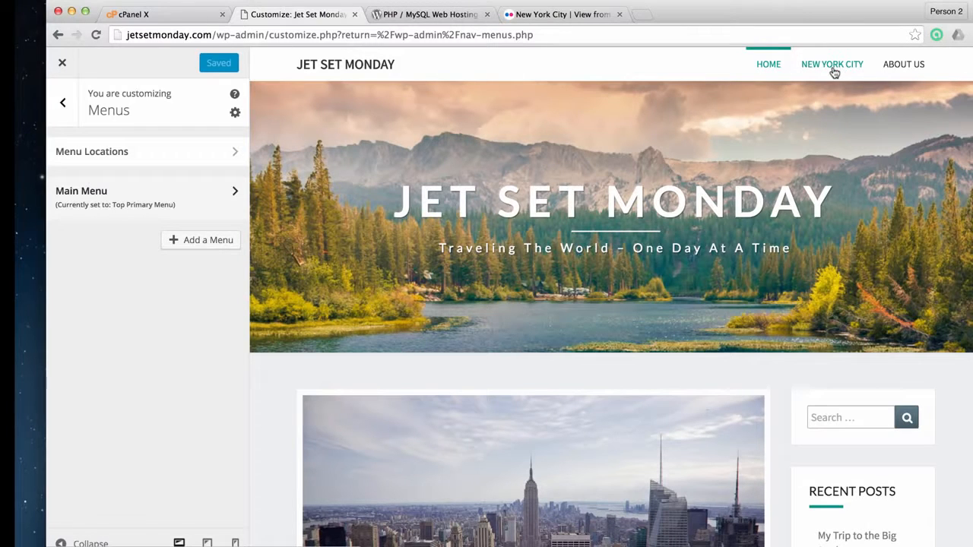
scroll(550, 319, down, 5)
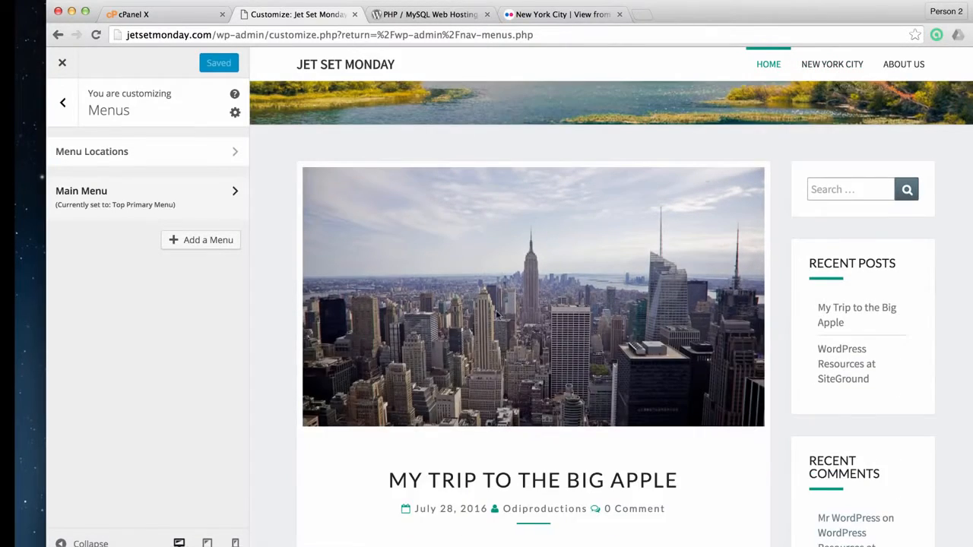
scroll(684, 228, up, 5)
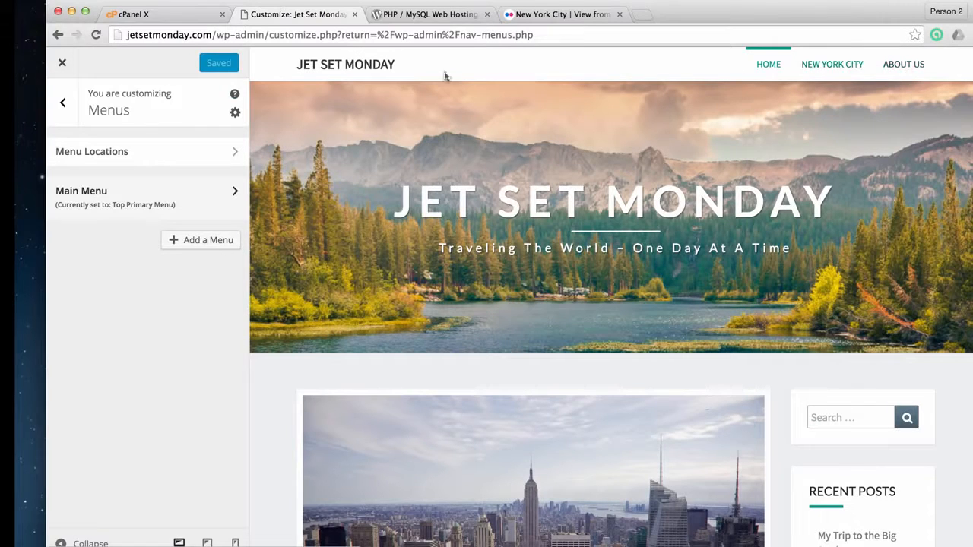
- Close the customizer and visit the live site to check its navigation menu
click(62, 63)
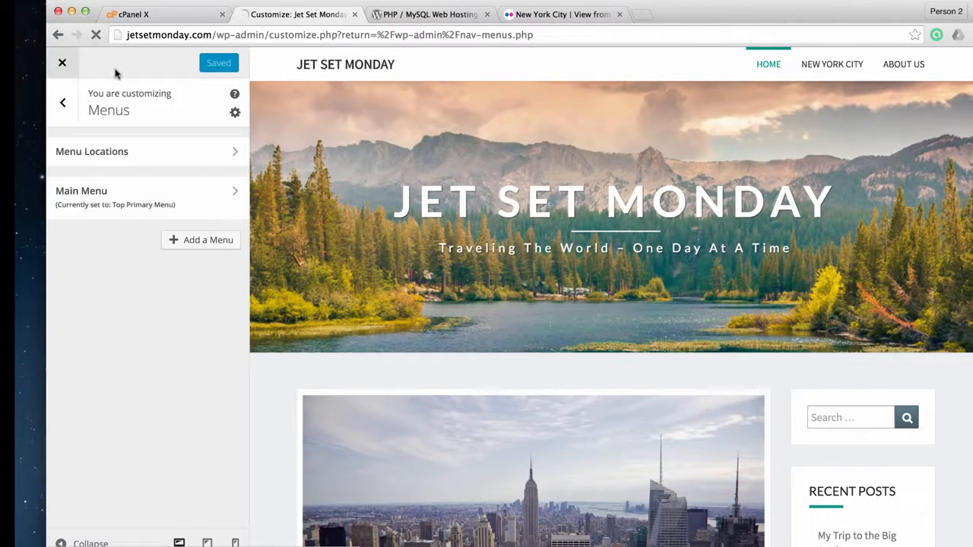
mouse_move(126, 61)
click(122, 81)
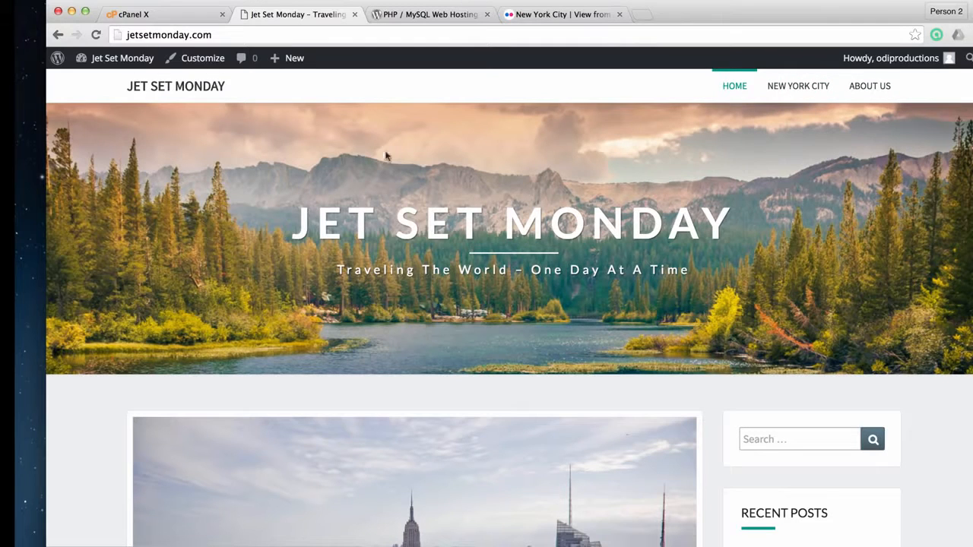
- Review the live home page and the New York City category page opened from the site's navigation menu
scroll(414, 274, down, 5)
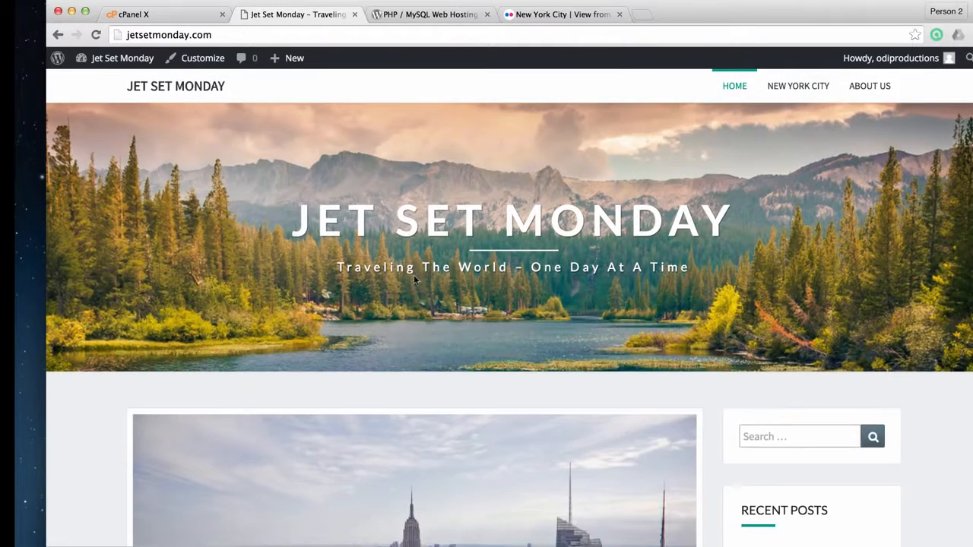
scroll(459, 352, up, 5)
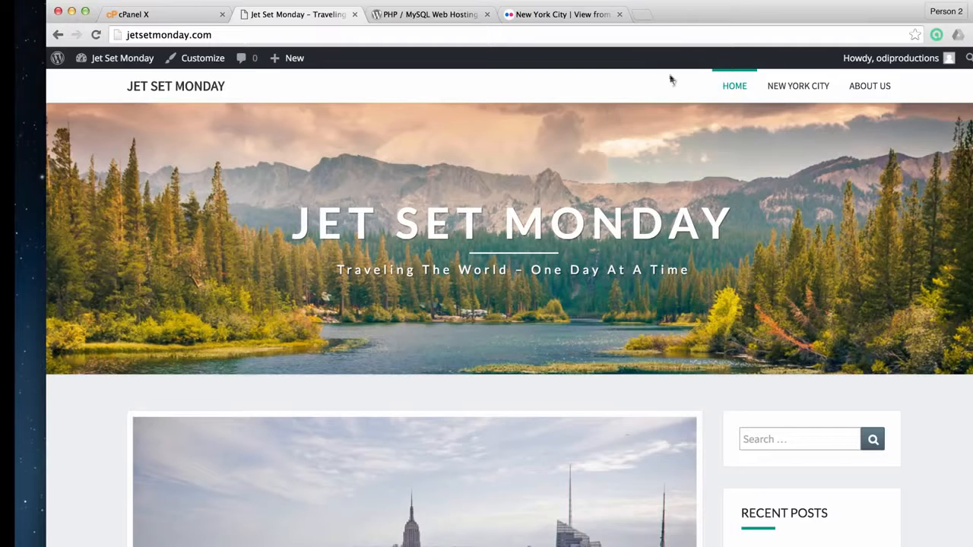
click(799, 87)
scroll(469, 272, down, 3)
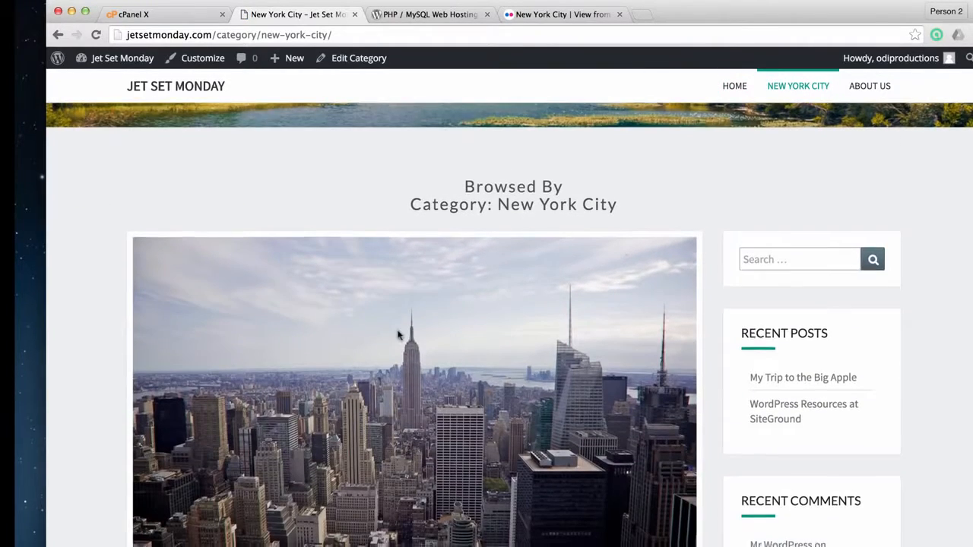
scroll(434, 339, down, 4)
scroll(502, 340, up, 5)
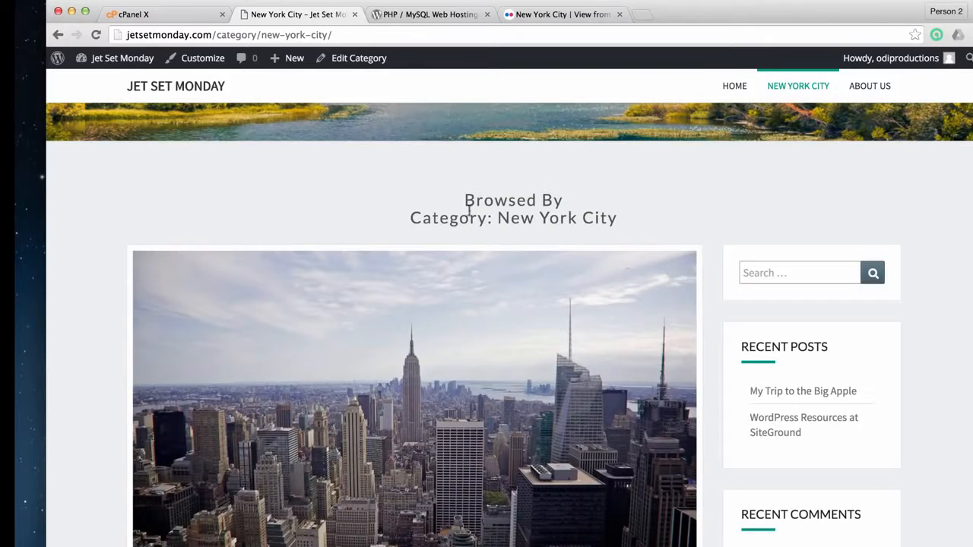
scroll(393, 354, down, 10)
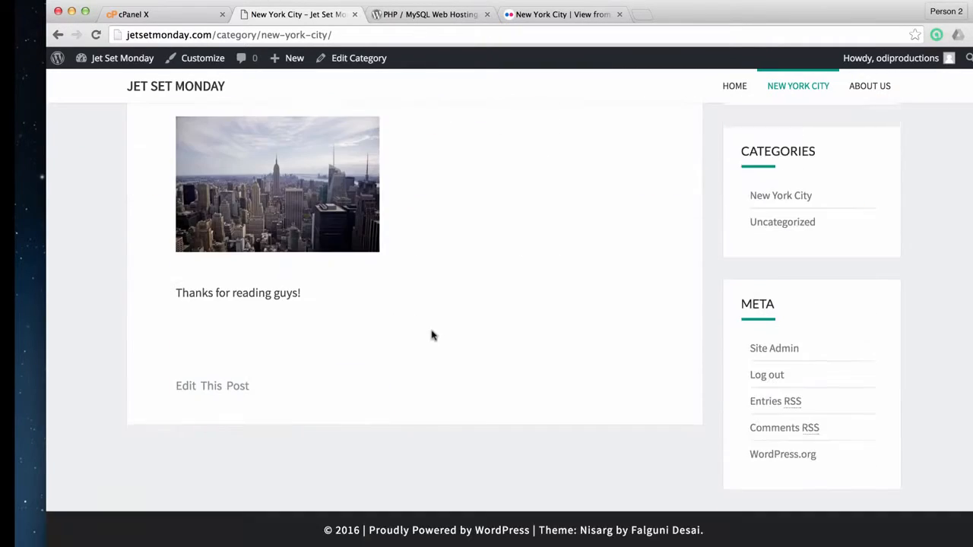
scroll(428, 332, up, 12)
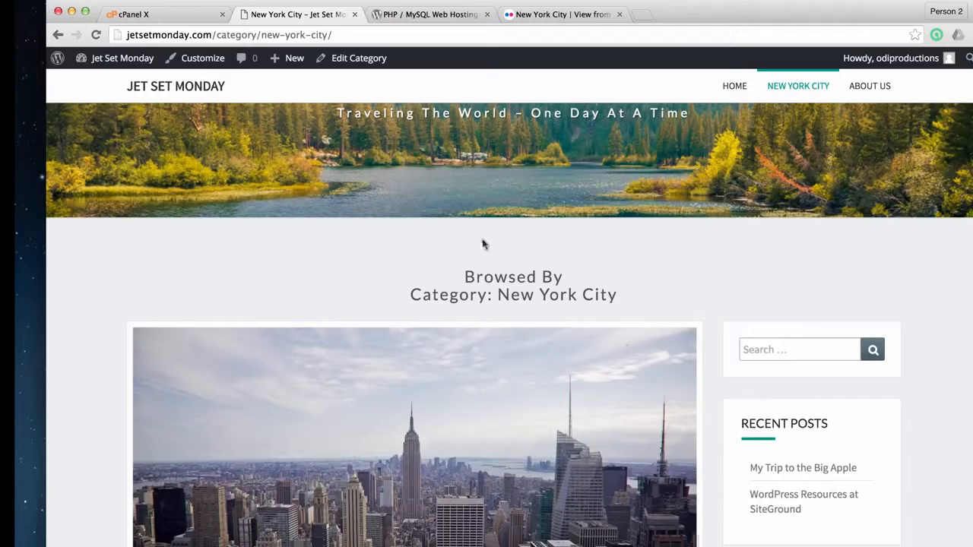
scroll(484, 244, up, 2)
- Open the About Us page from the navigation menu, review its content and return to the home page
click(856, 91)
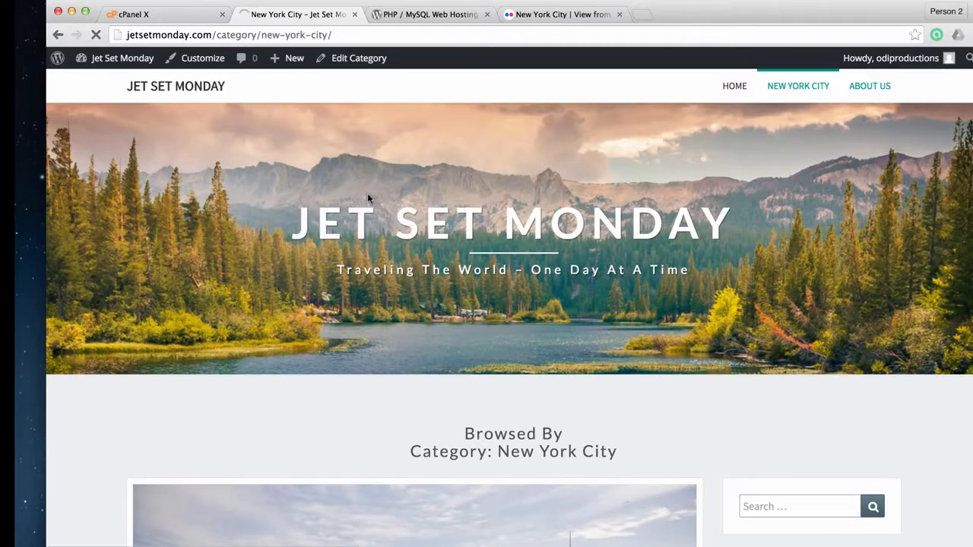
scroll(333, 297, down, 3)
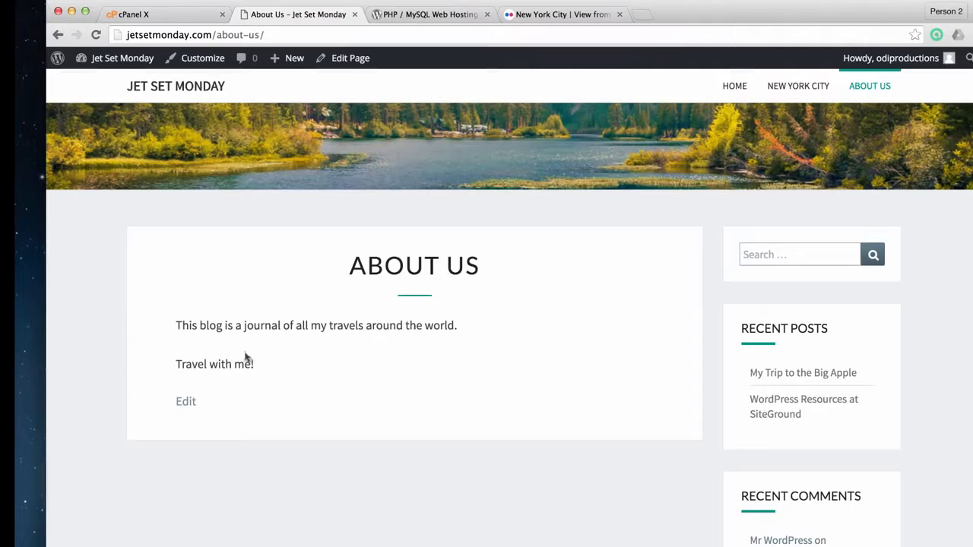
scroll(474, 400, down, 10)
scroll(479, 398, up, 3)
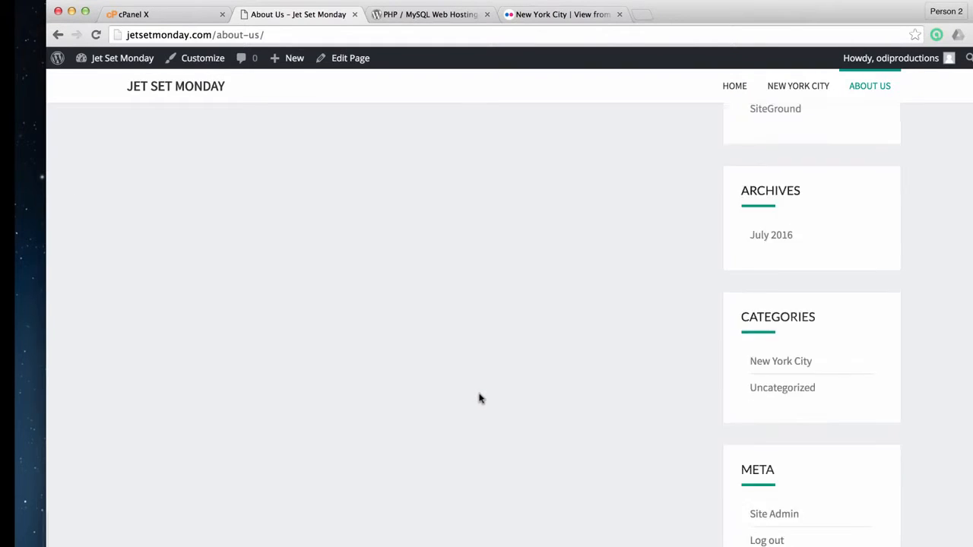
scroll(479, 398, up, 10)
click(735, 88)
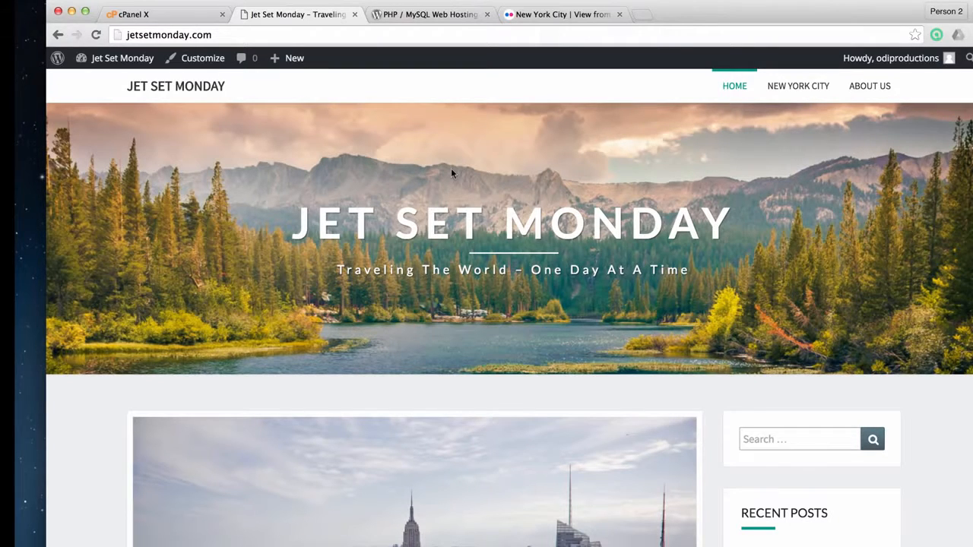
- Open the WordPress admin dashboard and look over the available Appearance and Plugins options
mouse_move(84, 61)
click(100, 83)
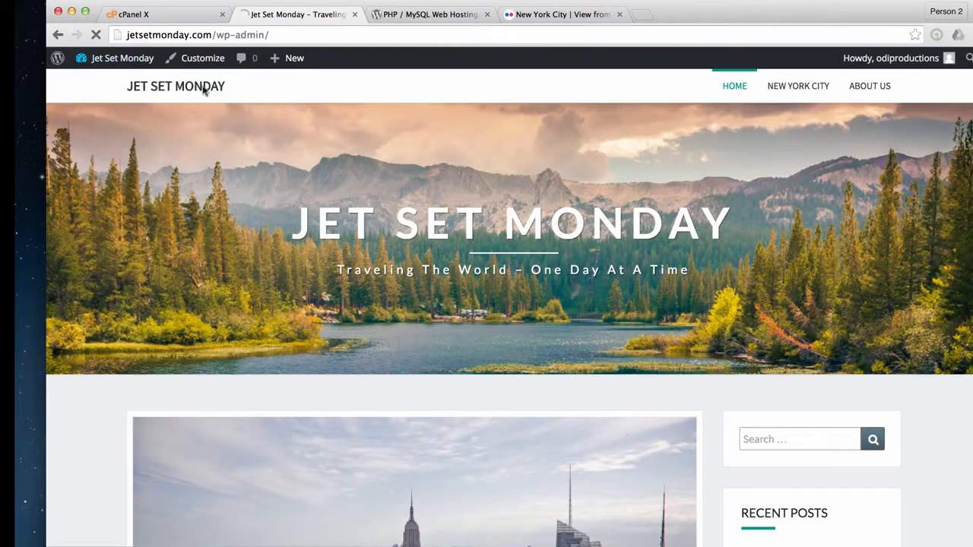
mouse_move(133, 294)
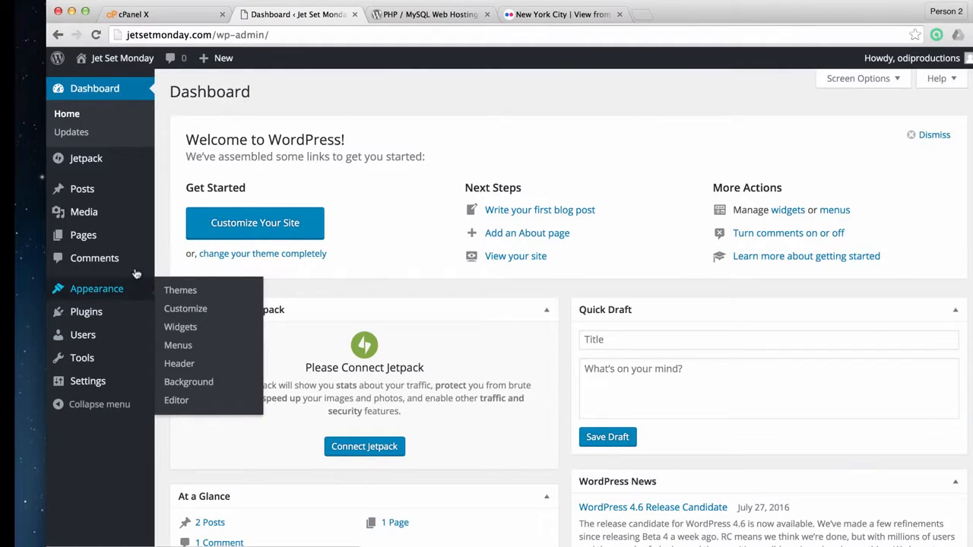
scroll(133, 259, down, 1)
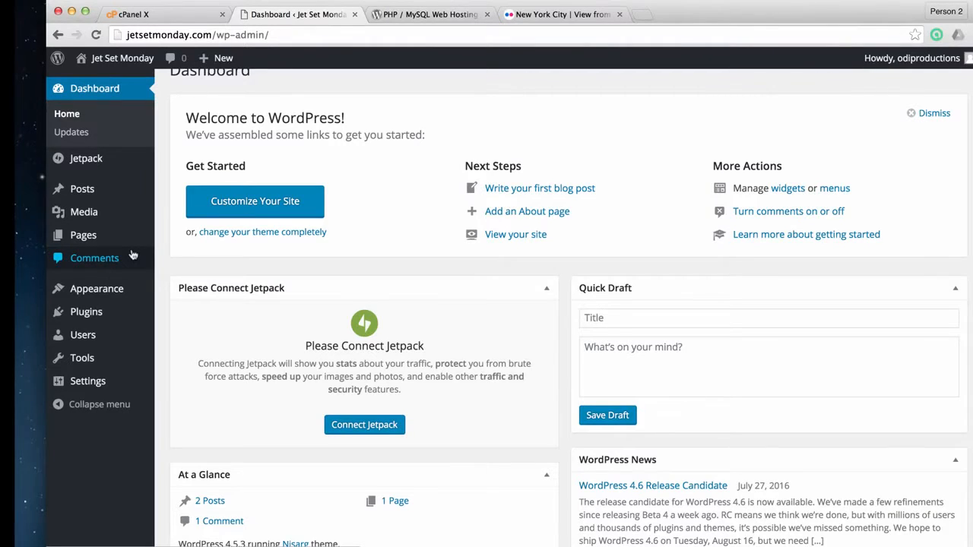
mouse_move(115, 312)
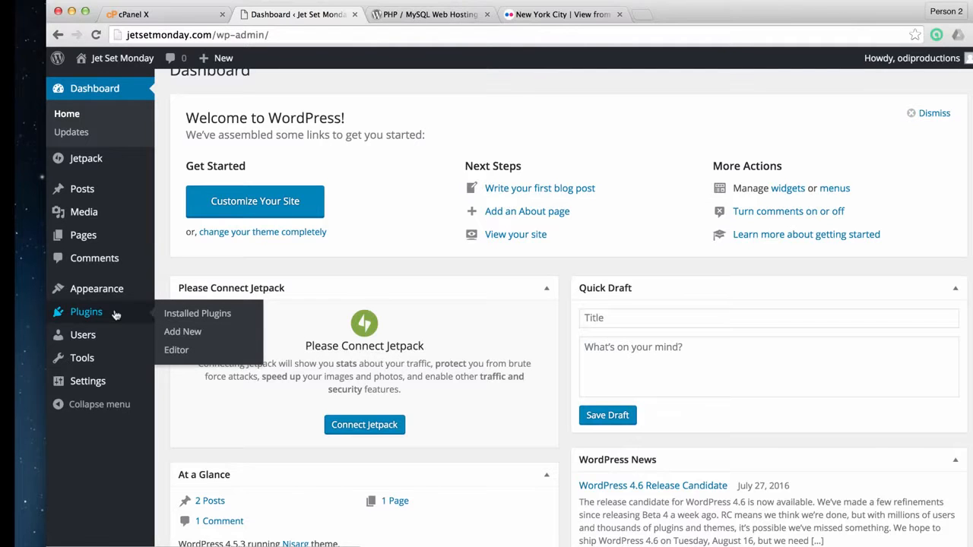
scroll(254, 317, up, 1)
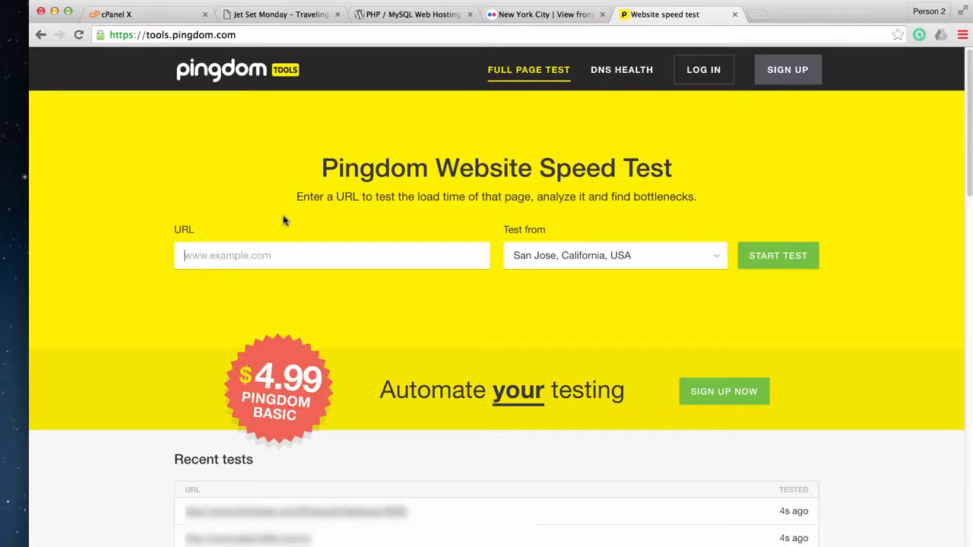
- Run a Pingdom Website Speed Test on jetsetmonday.com from San Jose, California, USA, and examine the results summary
click(252, 258)
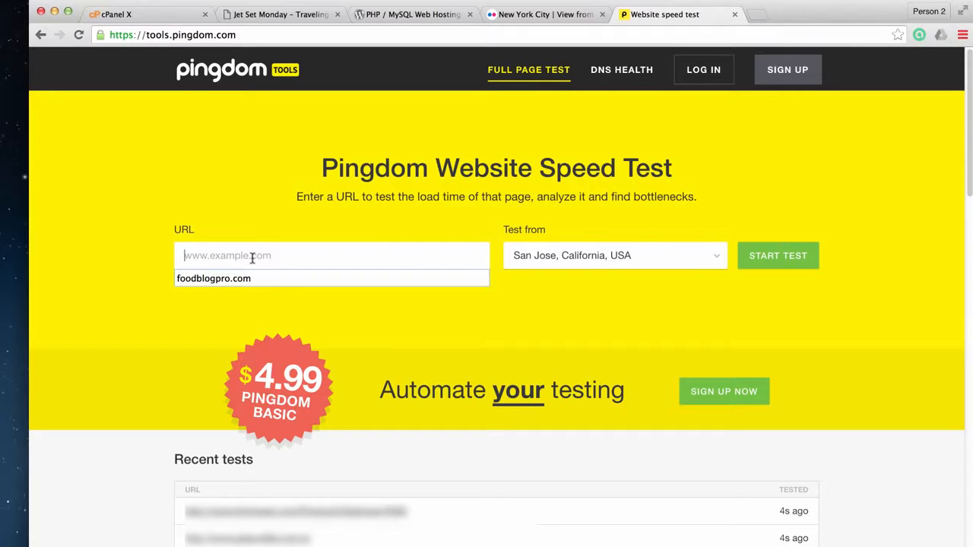
text(jetsetmonday.com)
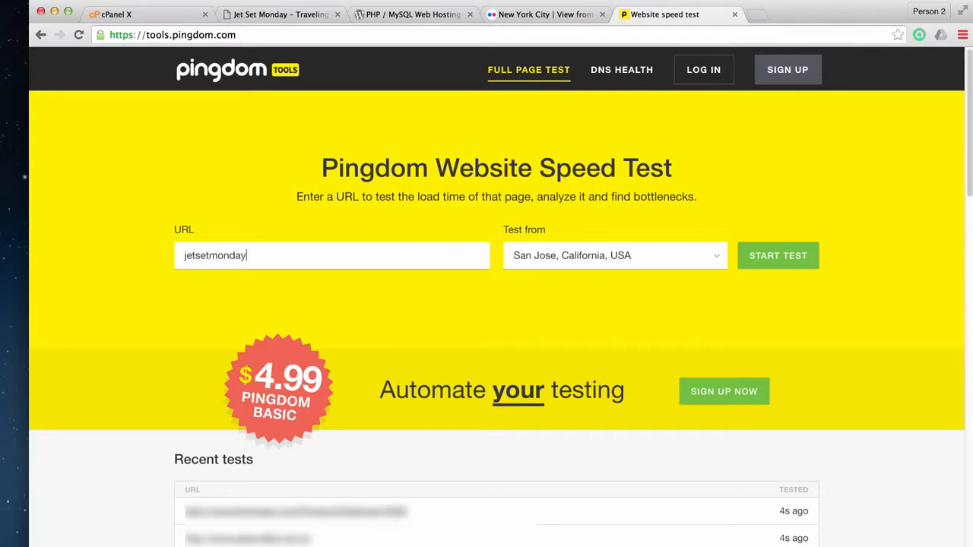
click(563, 253)
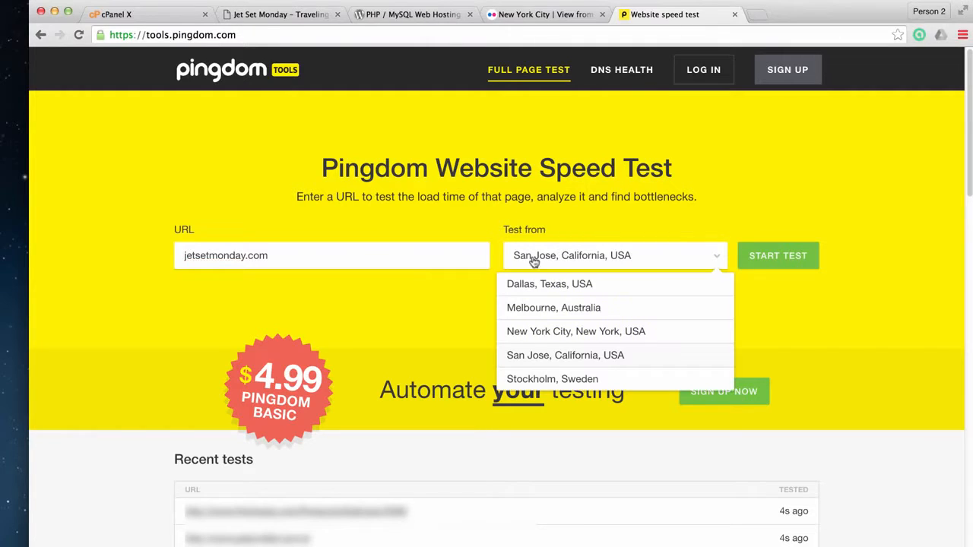
click(540, 359)
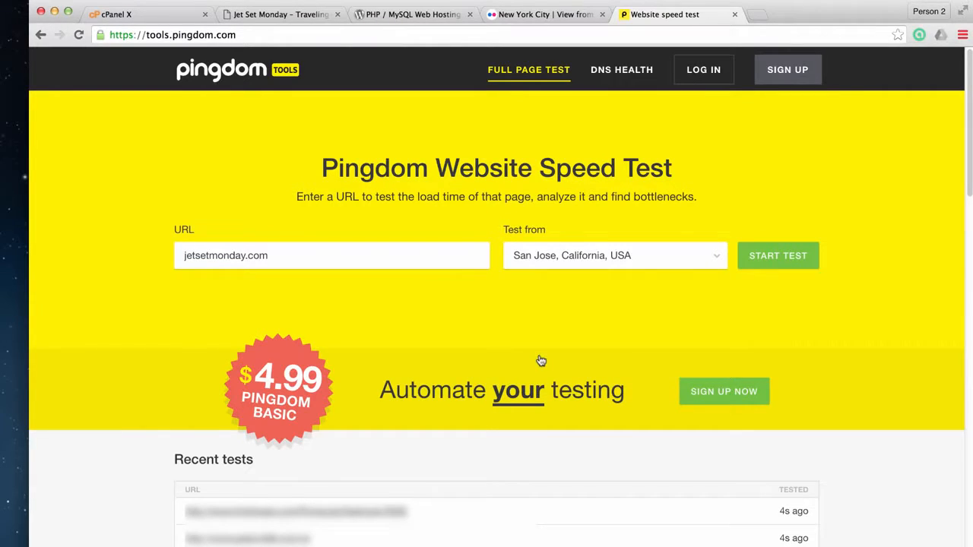
click(774, 257)
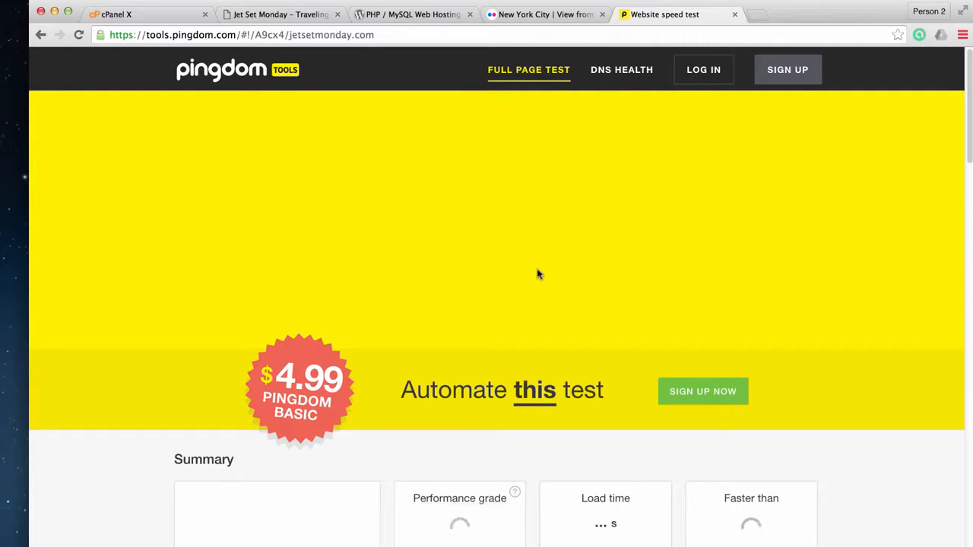
scroll(491, 366, down, 2)
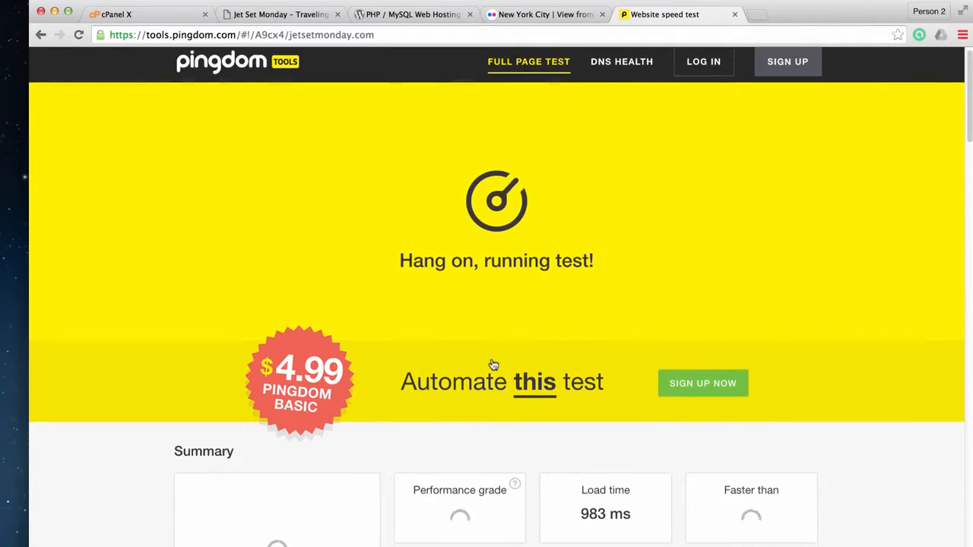
scroll(491, 365, down, 2)
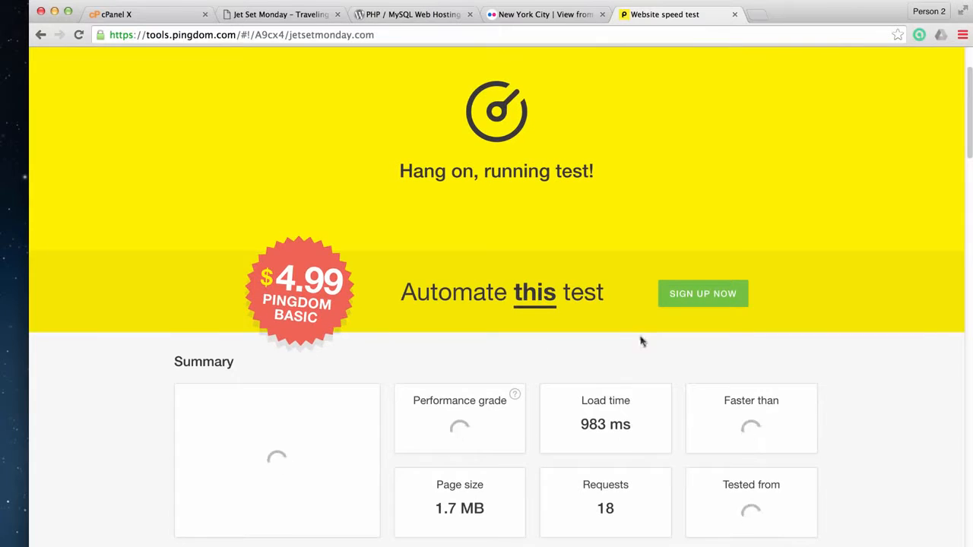
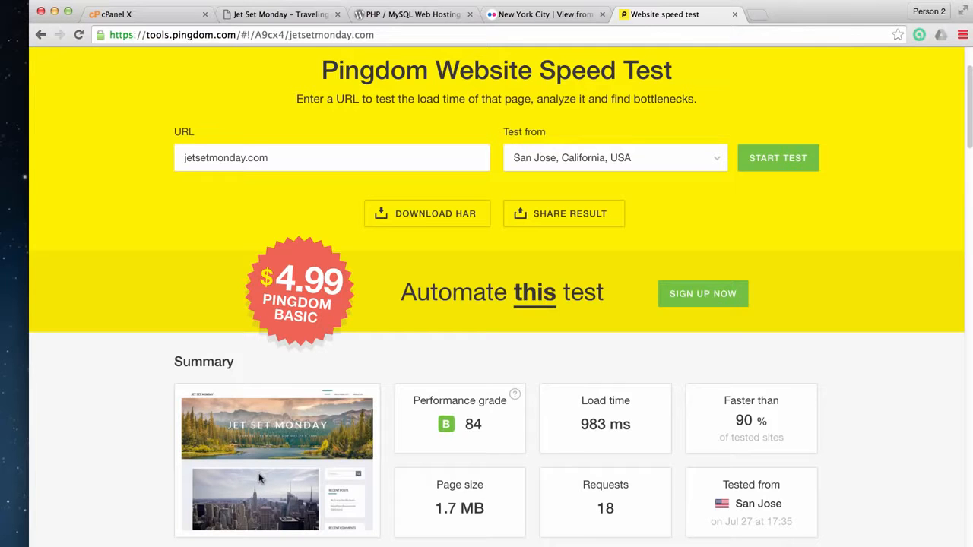
scroll(482, 488, down, 1)
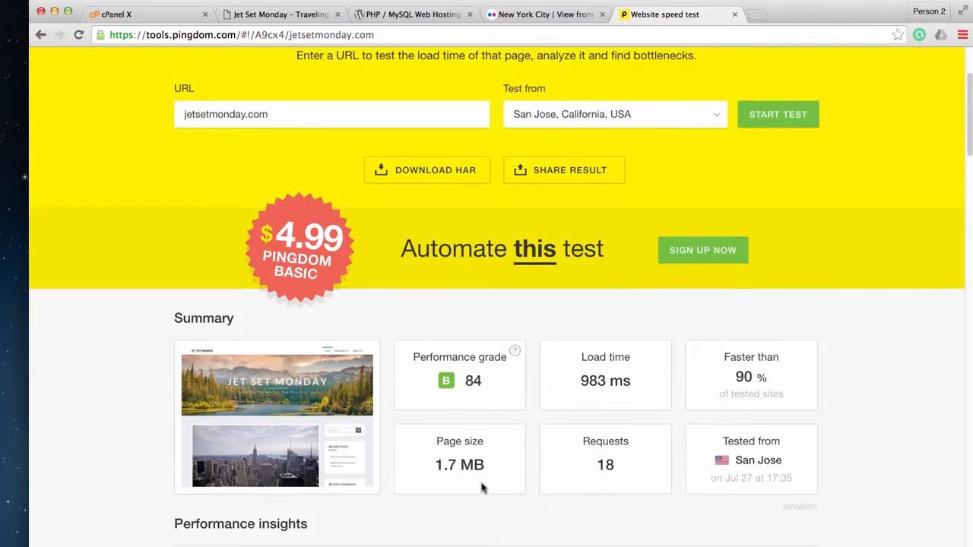
scroll(482, 488, up, 1)
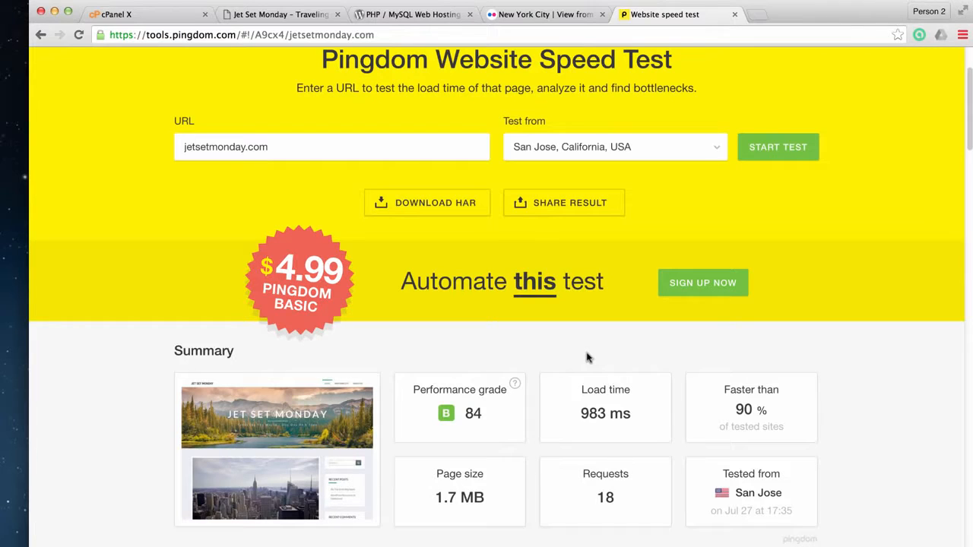
- Switch to the WordPress site's dashboard and install and activate the WP Super Cache plugin from the featured plugins
click(262, 13)
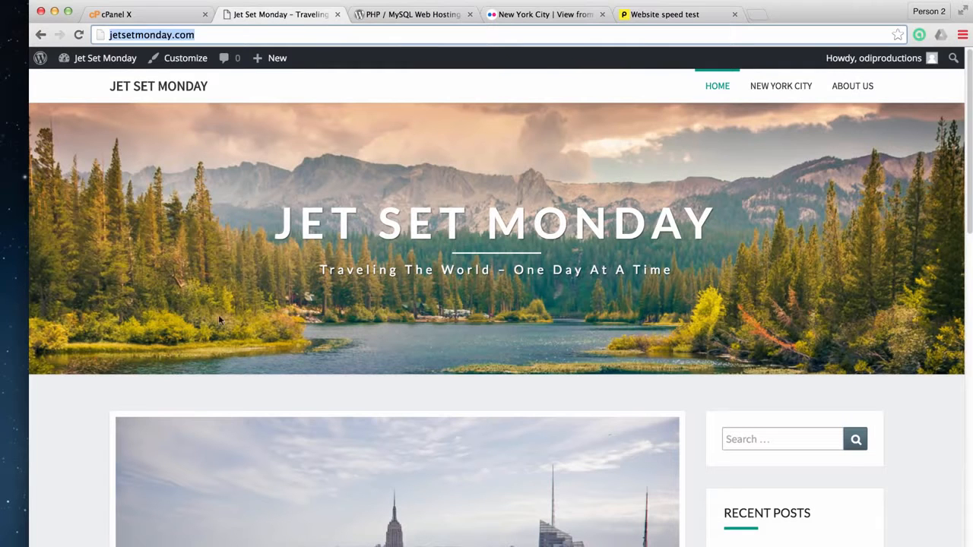
click(87, 83)
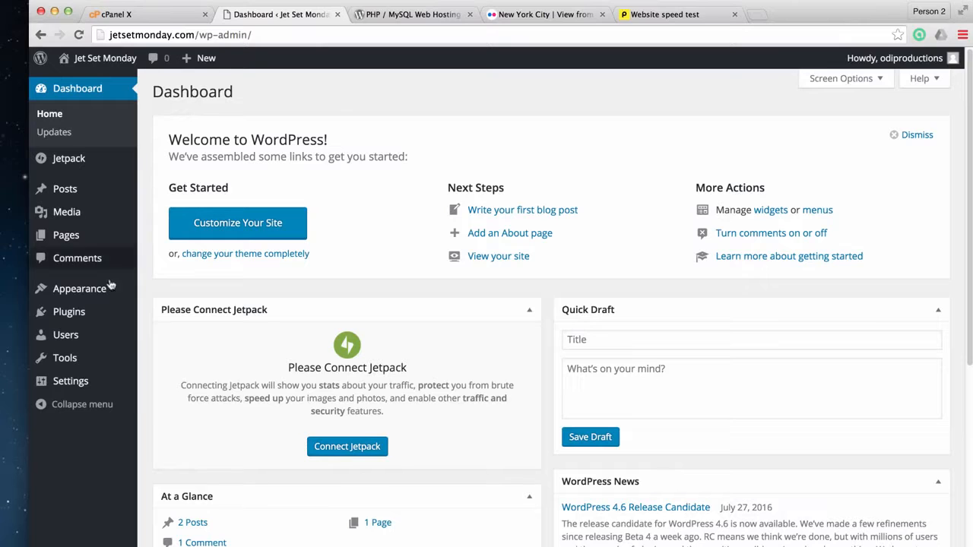
mouse_move(109, 315)
click(164, 332)
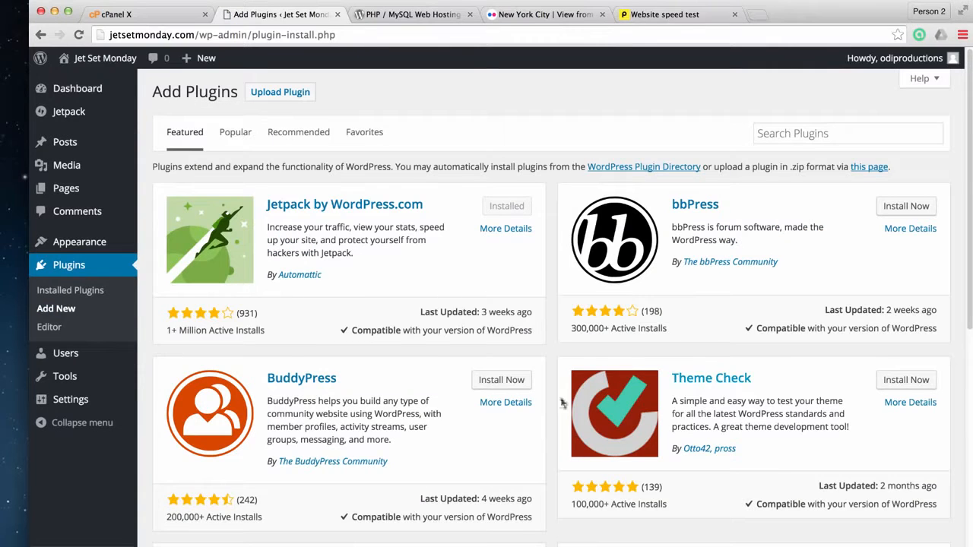
scroll(369, 330, down, 8)
scroll(596, 323, up, 5)
scroll(684, 426, down, 1)
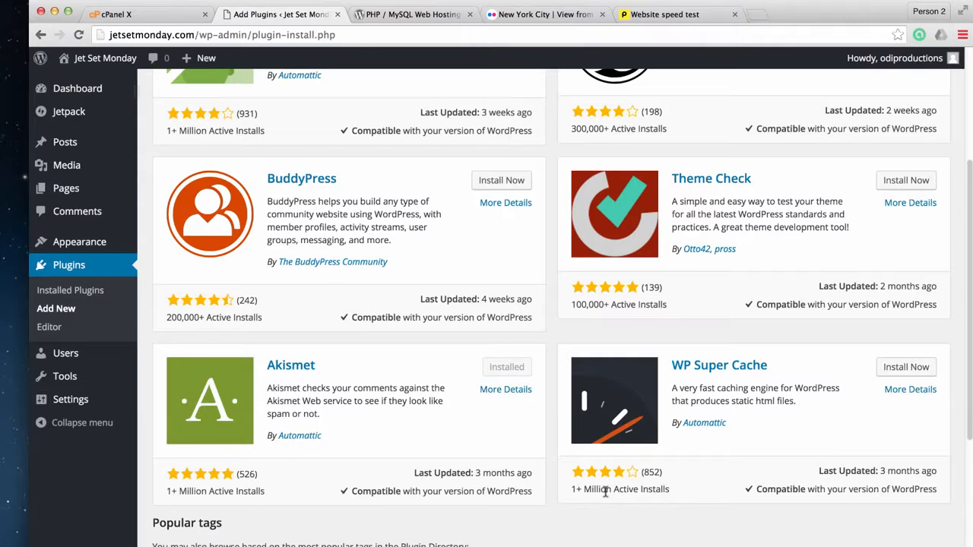
click(892, 366)
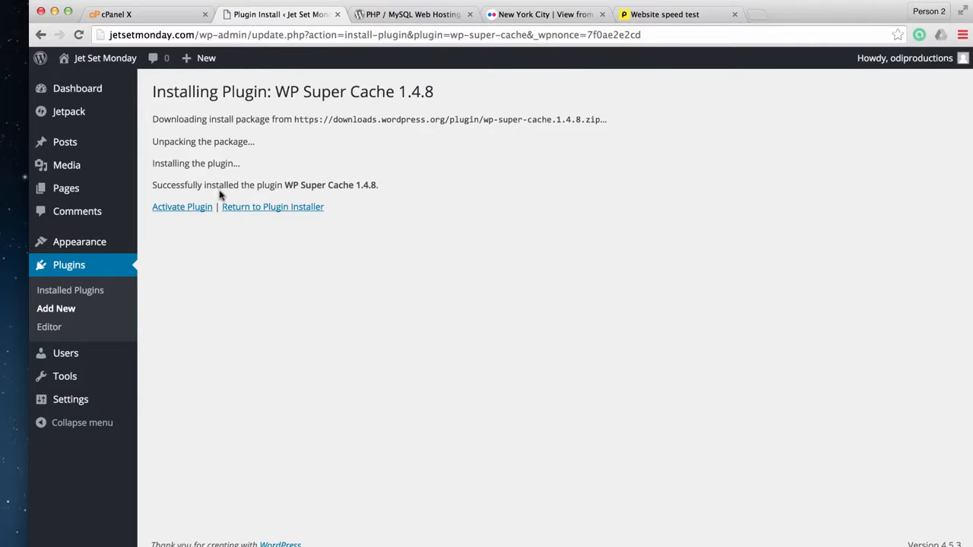
click(190, 206)
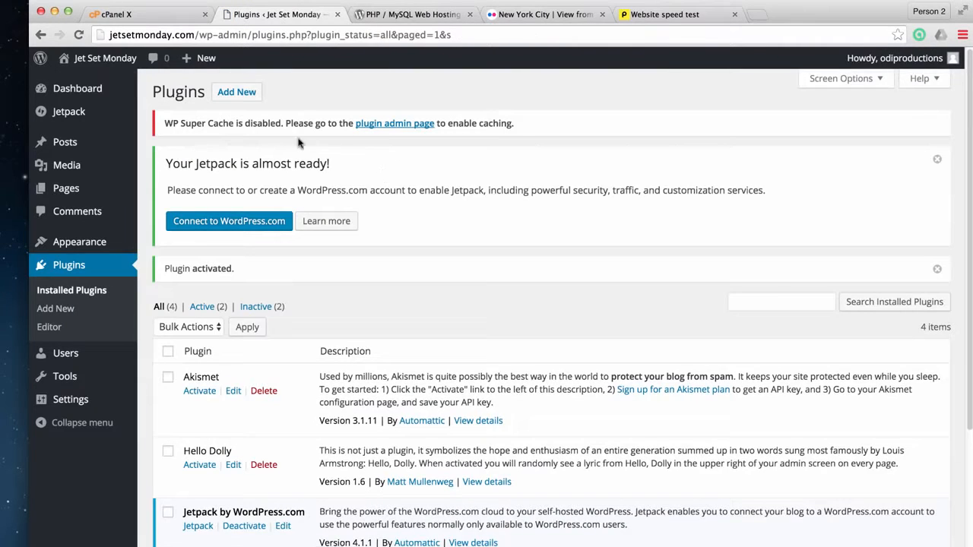
- Turn caching on in the WP Super Cache settings, update the status and dismiss the plugin's warning
click(411, 123)
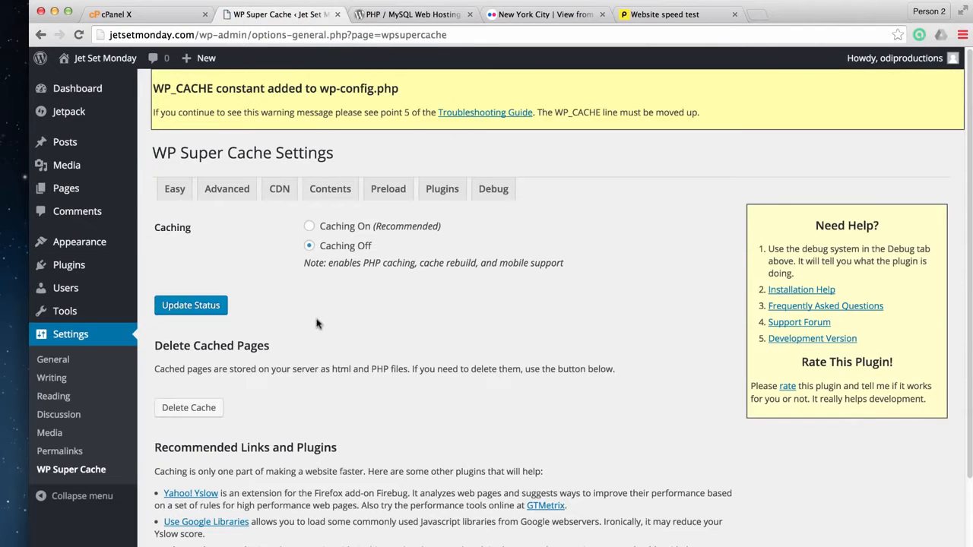
click(310, 226)
click(174, 312)
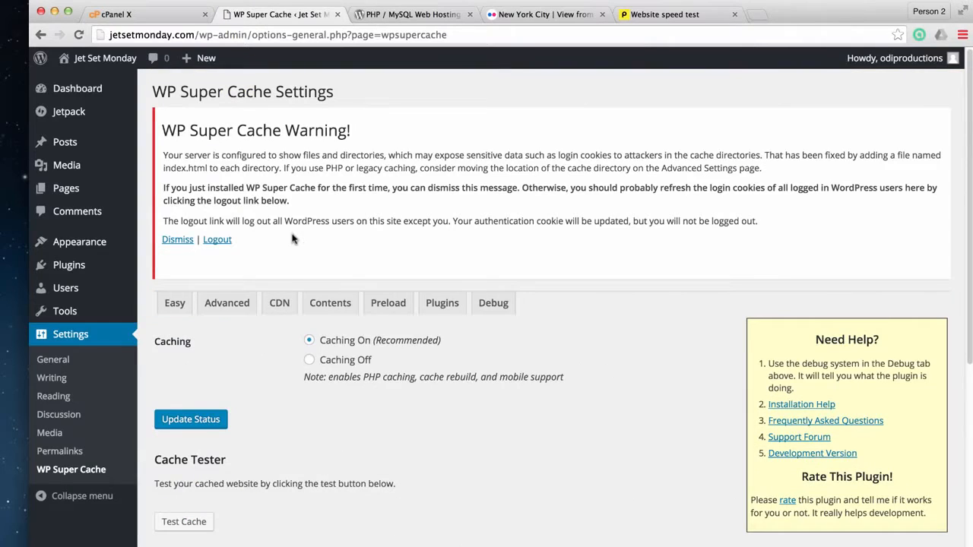
click(178, 240)
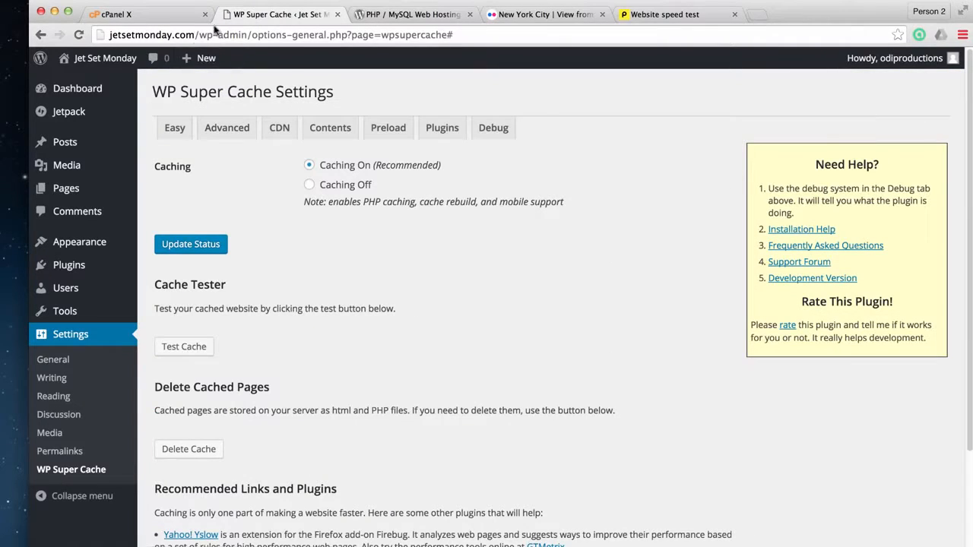
click(215, 31)
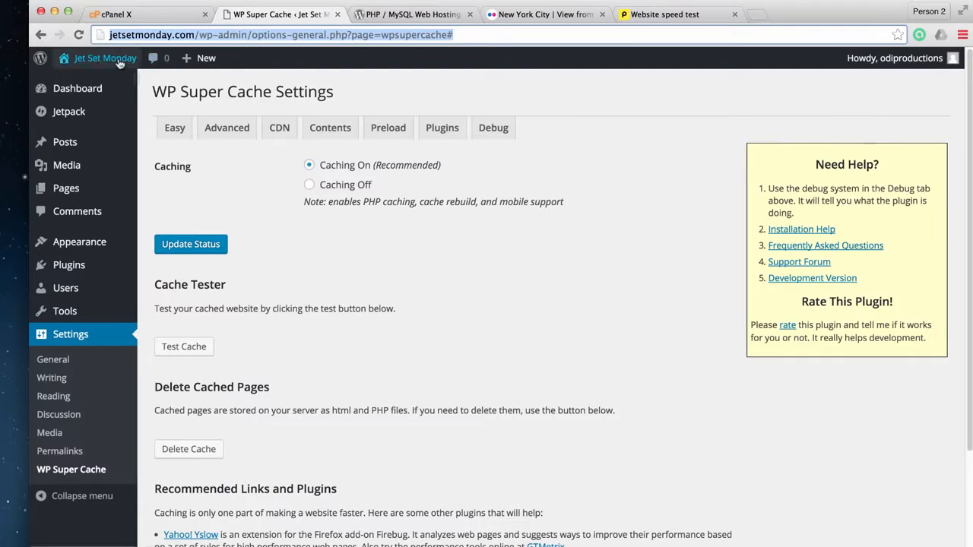
- Copy the address of the live Jet Set Monday homepage and return to the Pingdom speed test page
click(119, 64)
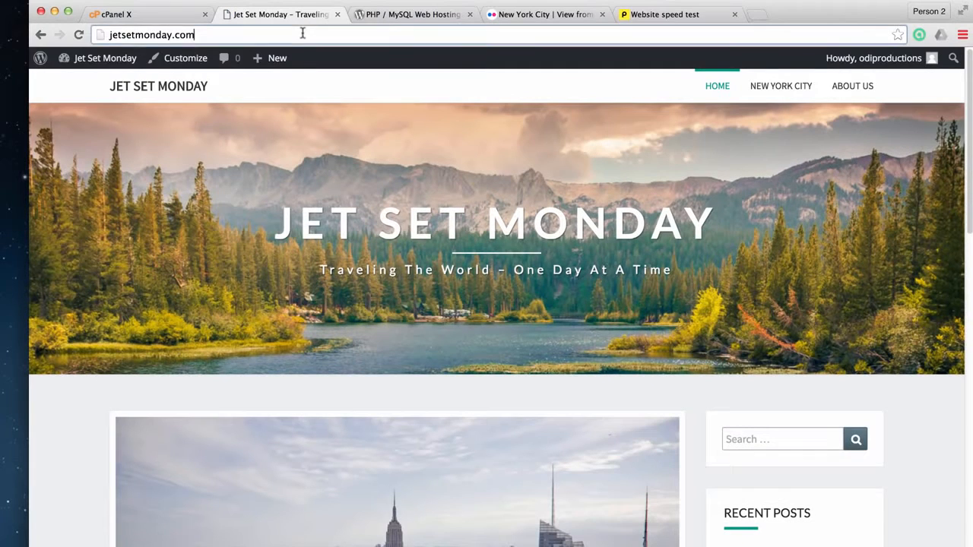
click(302, 33)
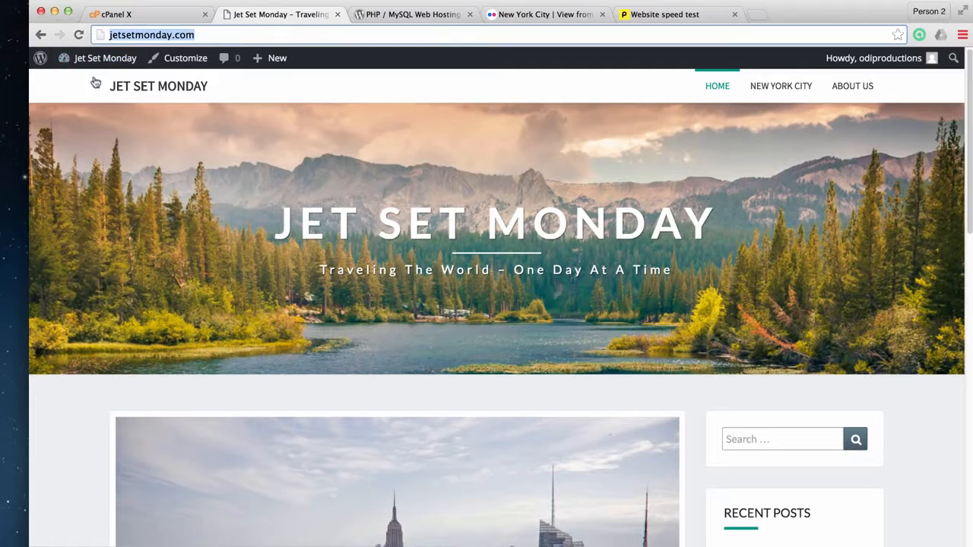
click(645, 14)
scroll(465, 124, up, 3)
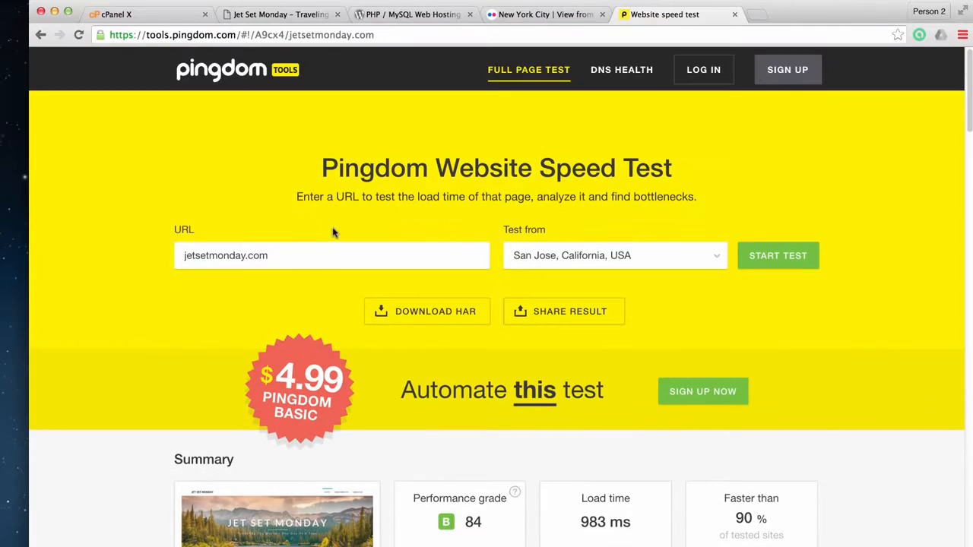
- Reopen the Pingdom Website Speed Test through a Google search for "pingdom website speed" and rerun it on jetsetmonday.com from San Jose, California, USA
click(305, 34)
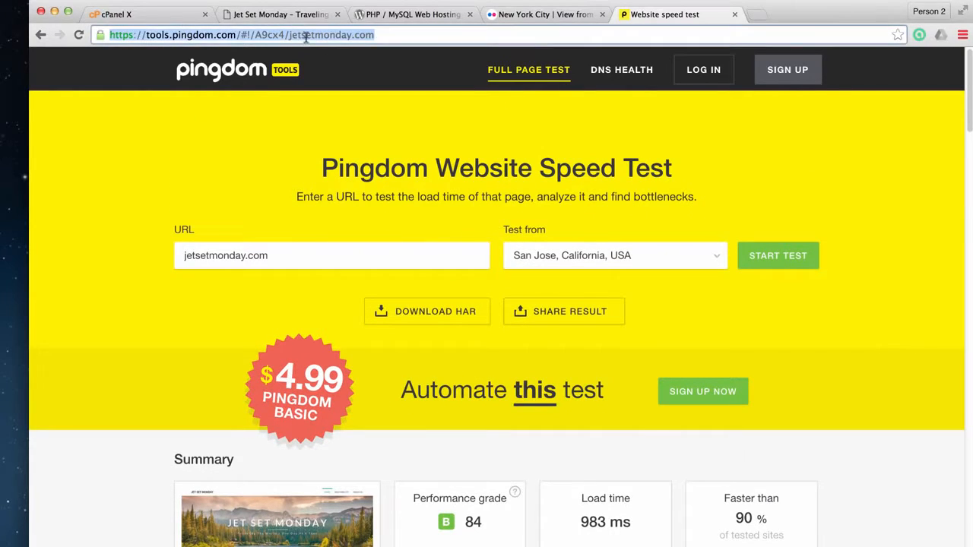
text(pingdom we)
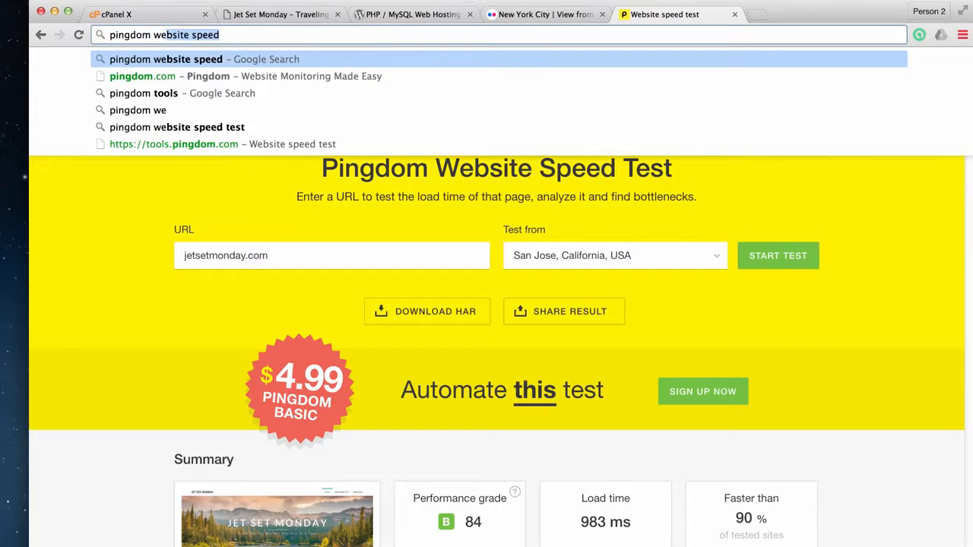
text(bsite speed)
key(Return)
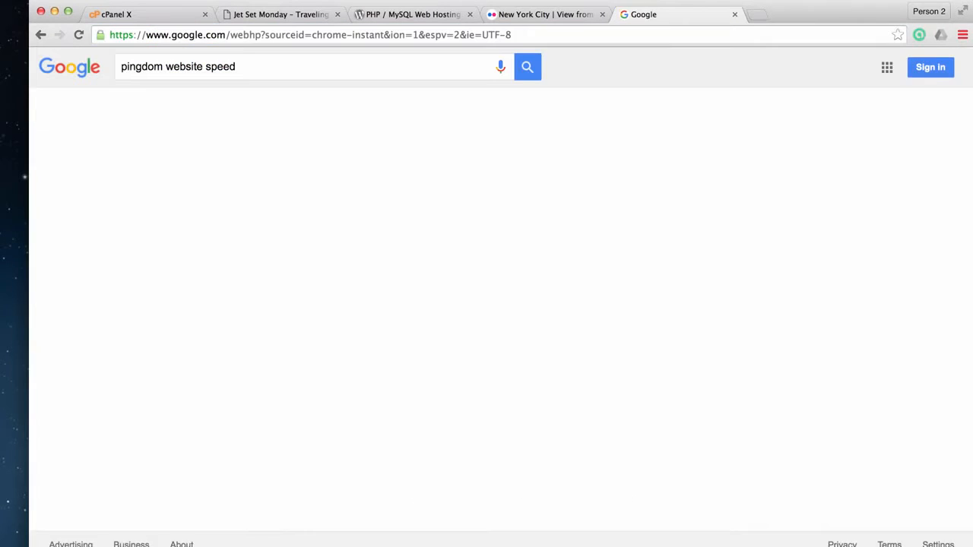
click(221, 171)
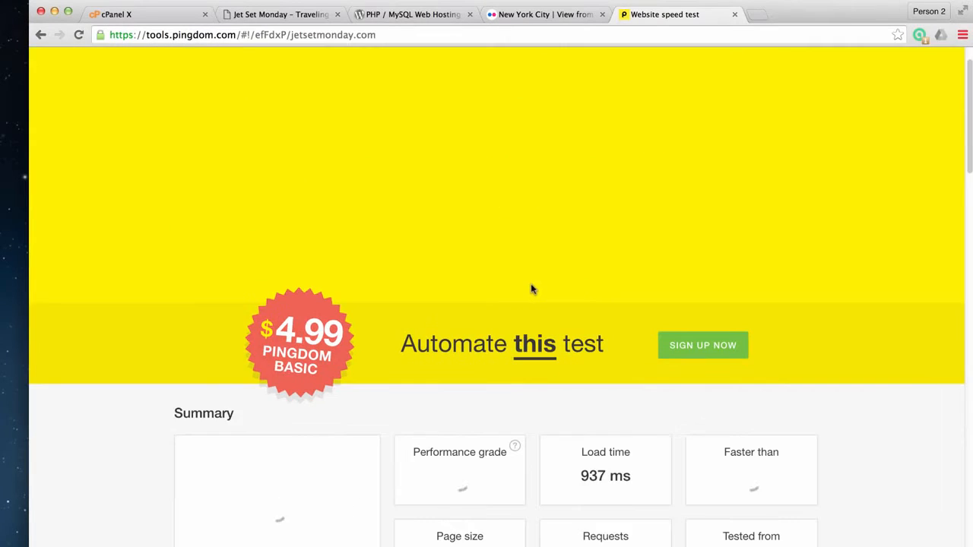
- Close the free 14-day trial offer and examine the summary of the new speed test for jetsetmonday.com
scroll(523, 279, down, 3)
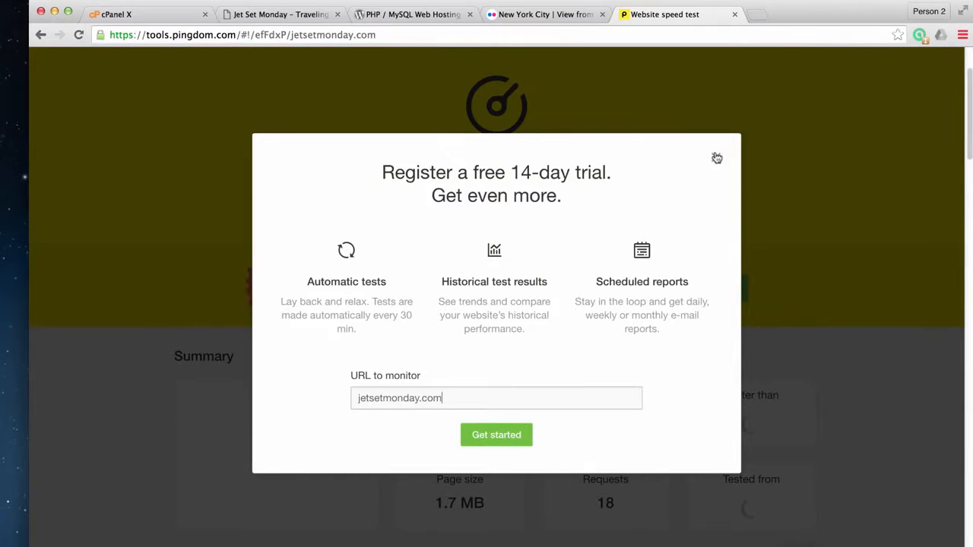
click(716, 158)
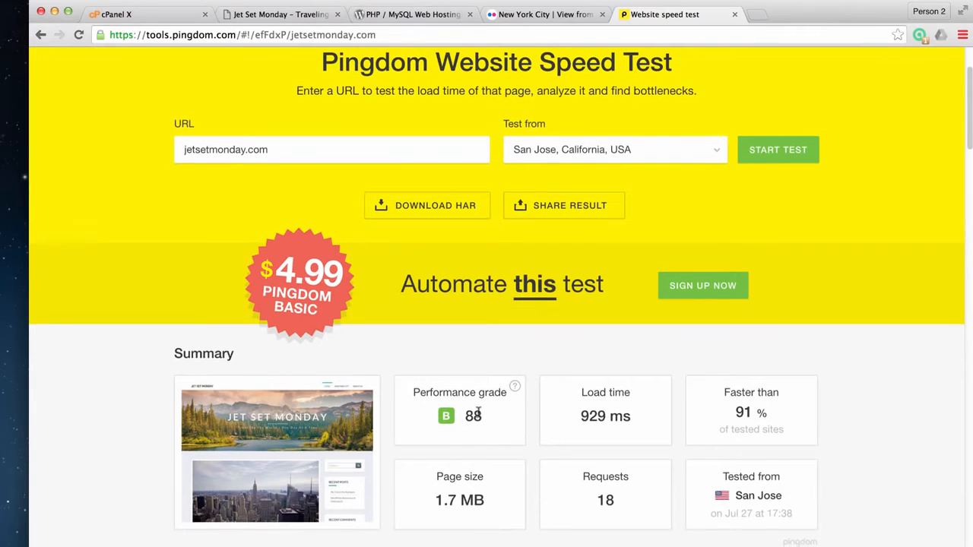
scroll(479, 416, down, 1)
scroll(479, 416, up, 1)
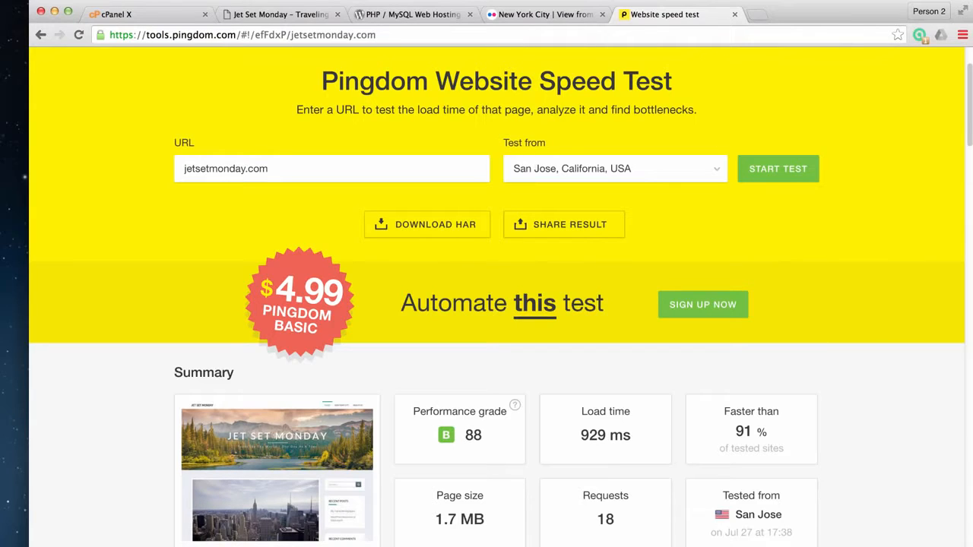
scroll(535, 82, up, 2)
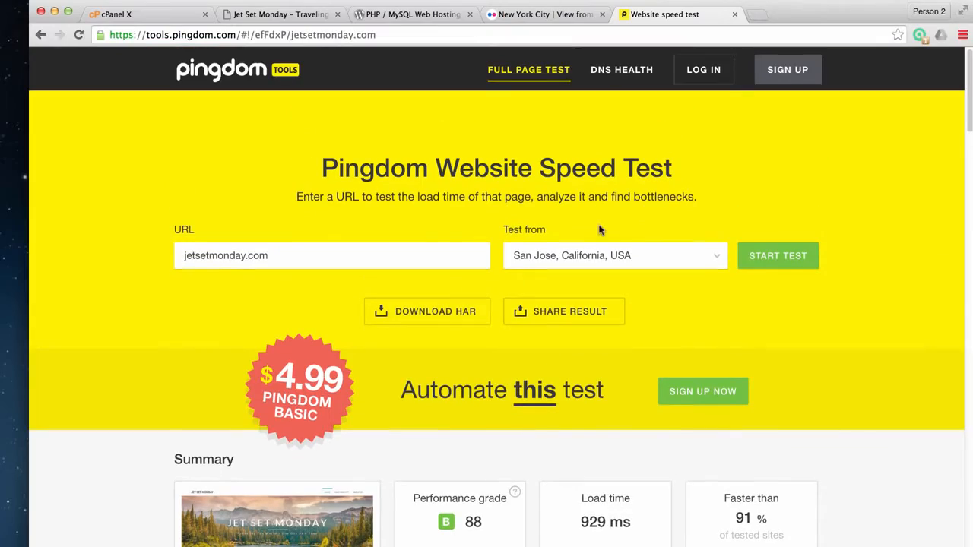